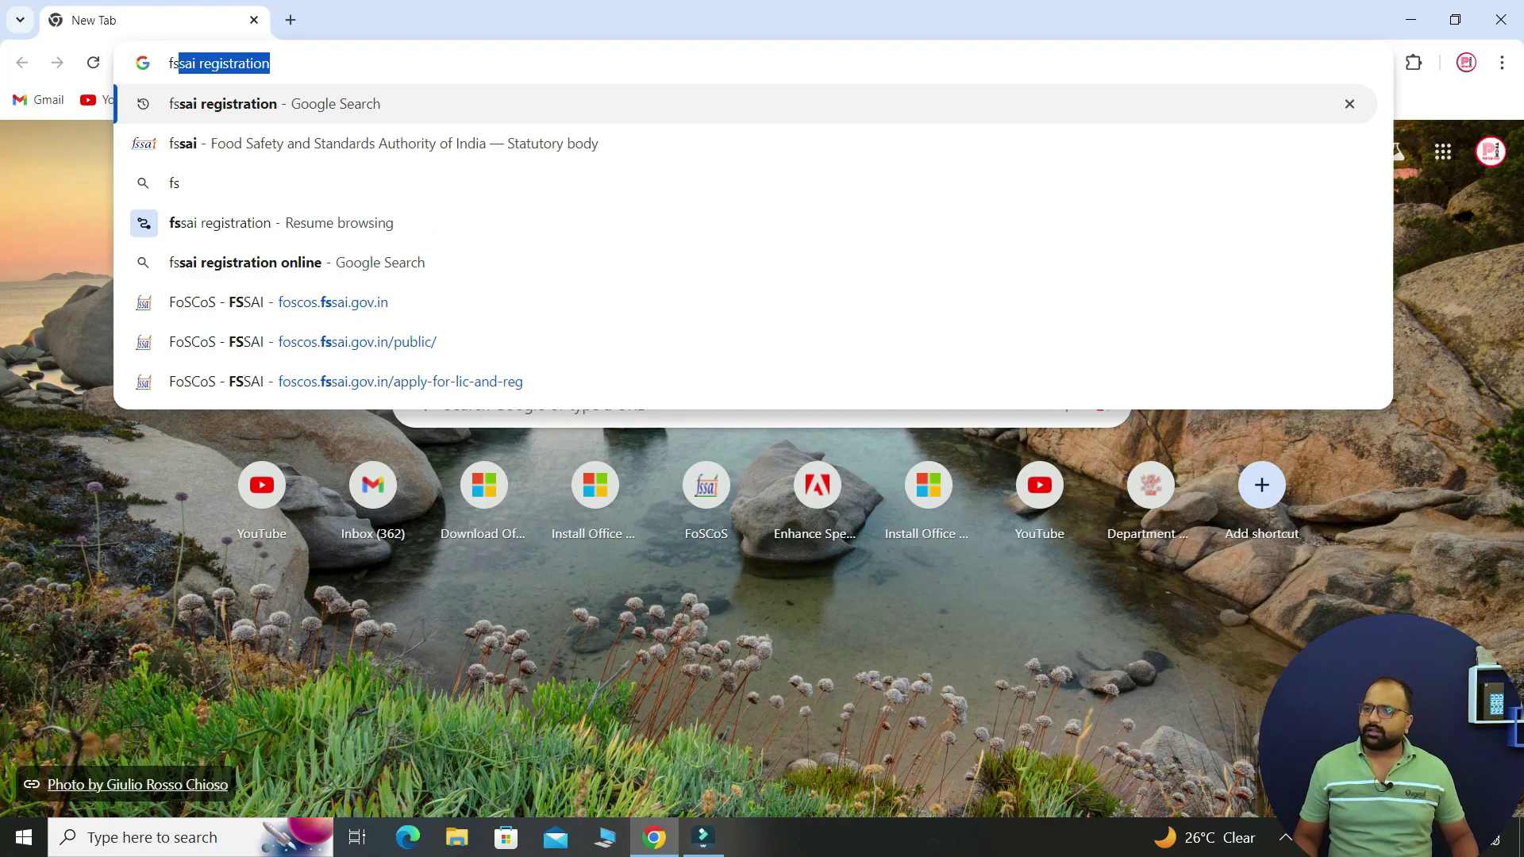
- Search for fssai registration, open the FoSCoS - FSSAI site and dismiss its social-media popup
key("Return")
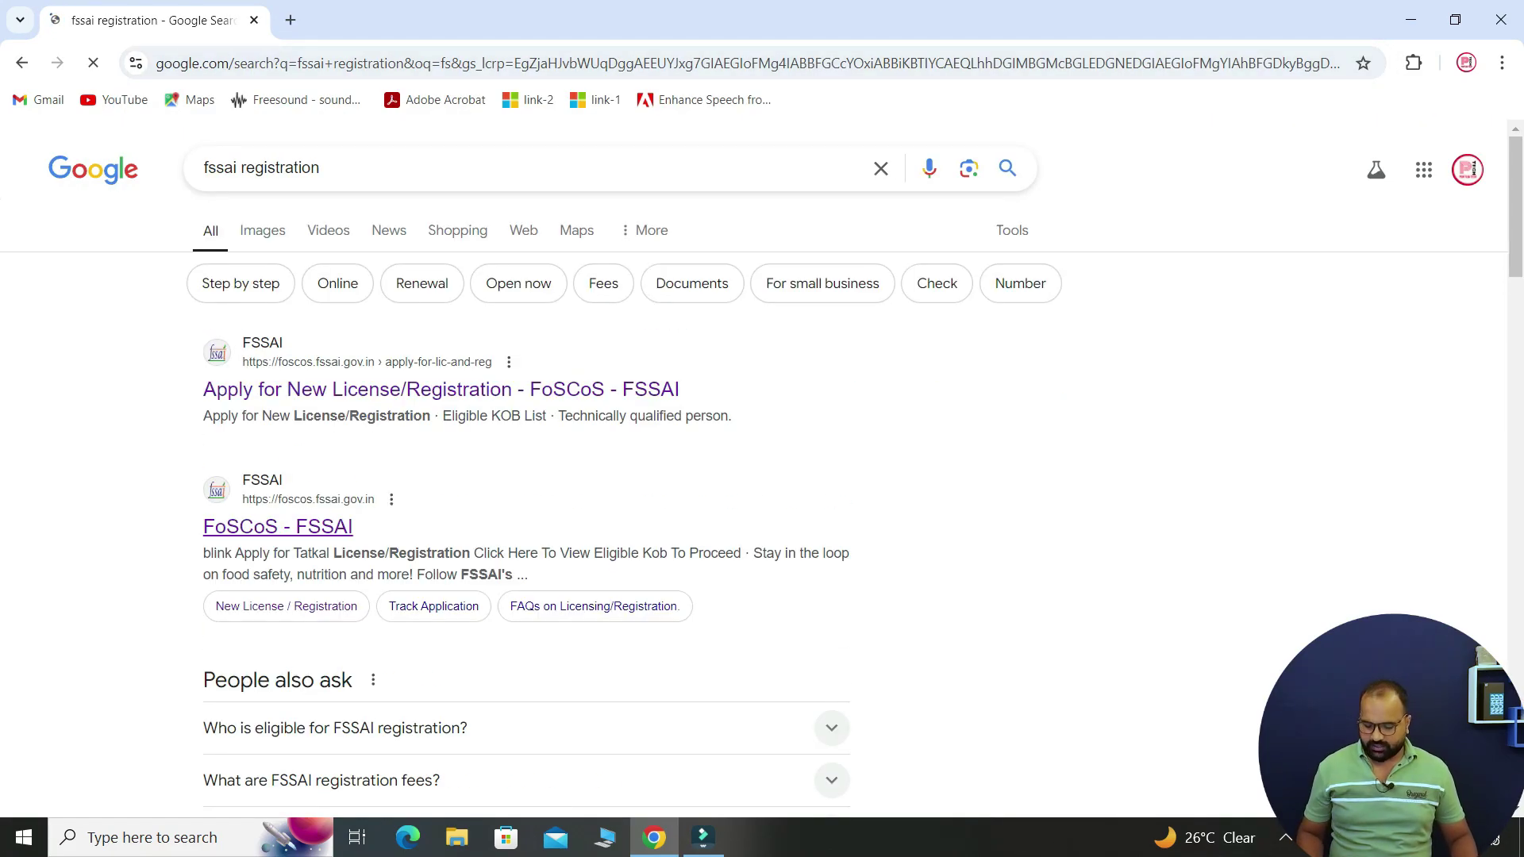
left_click(277, 526)
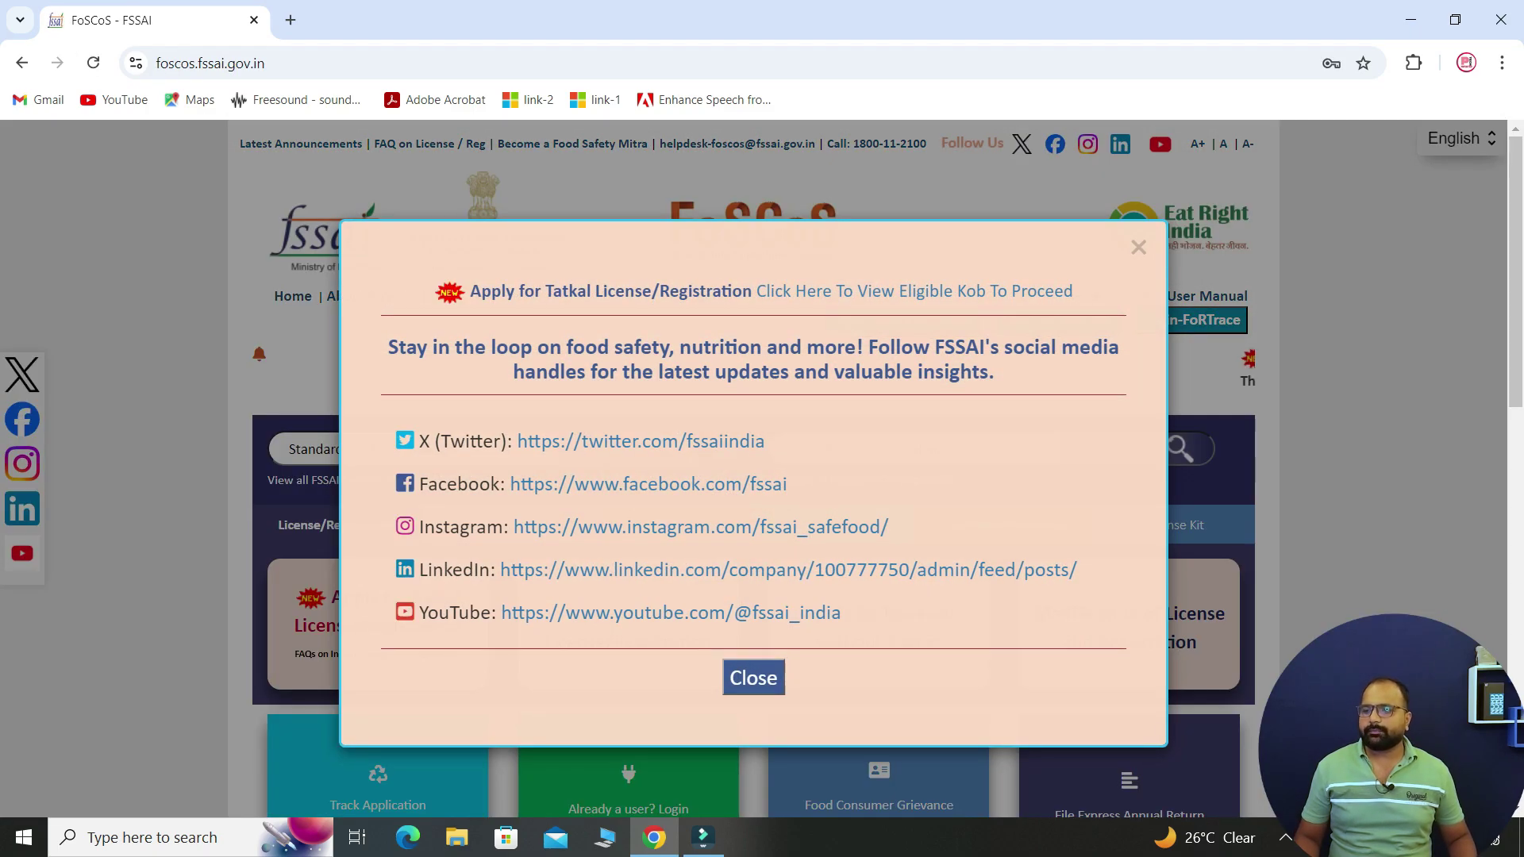
left_click(753, 677)
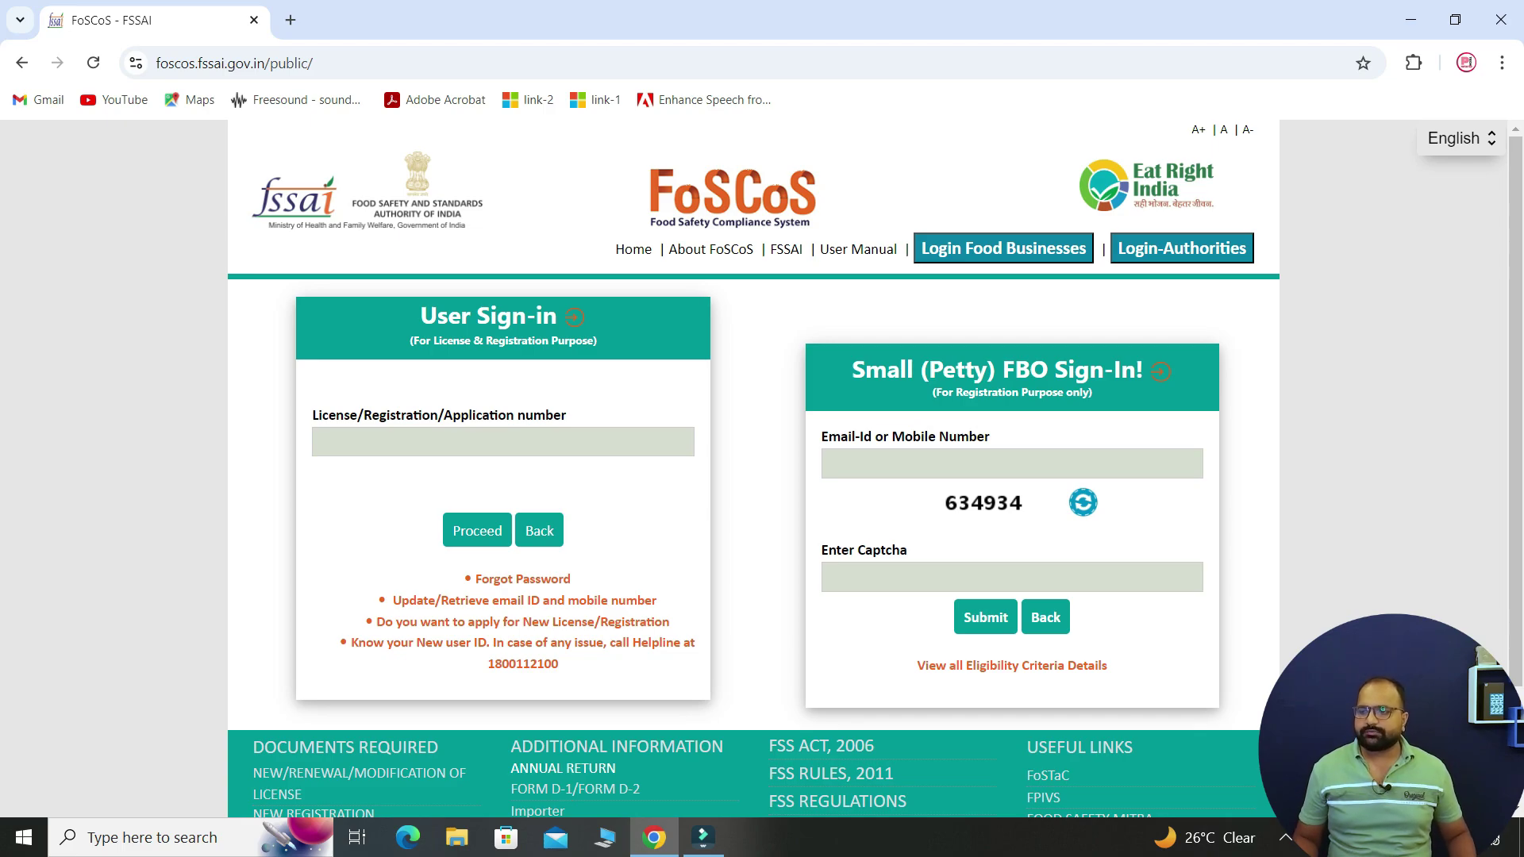
- Sign in to FoSCoS with the application number, the saved account password and the captcha
left_click(503, 442)
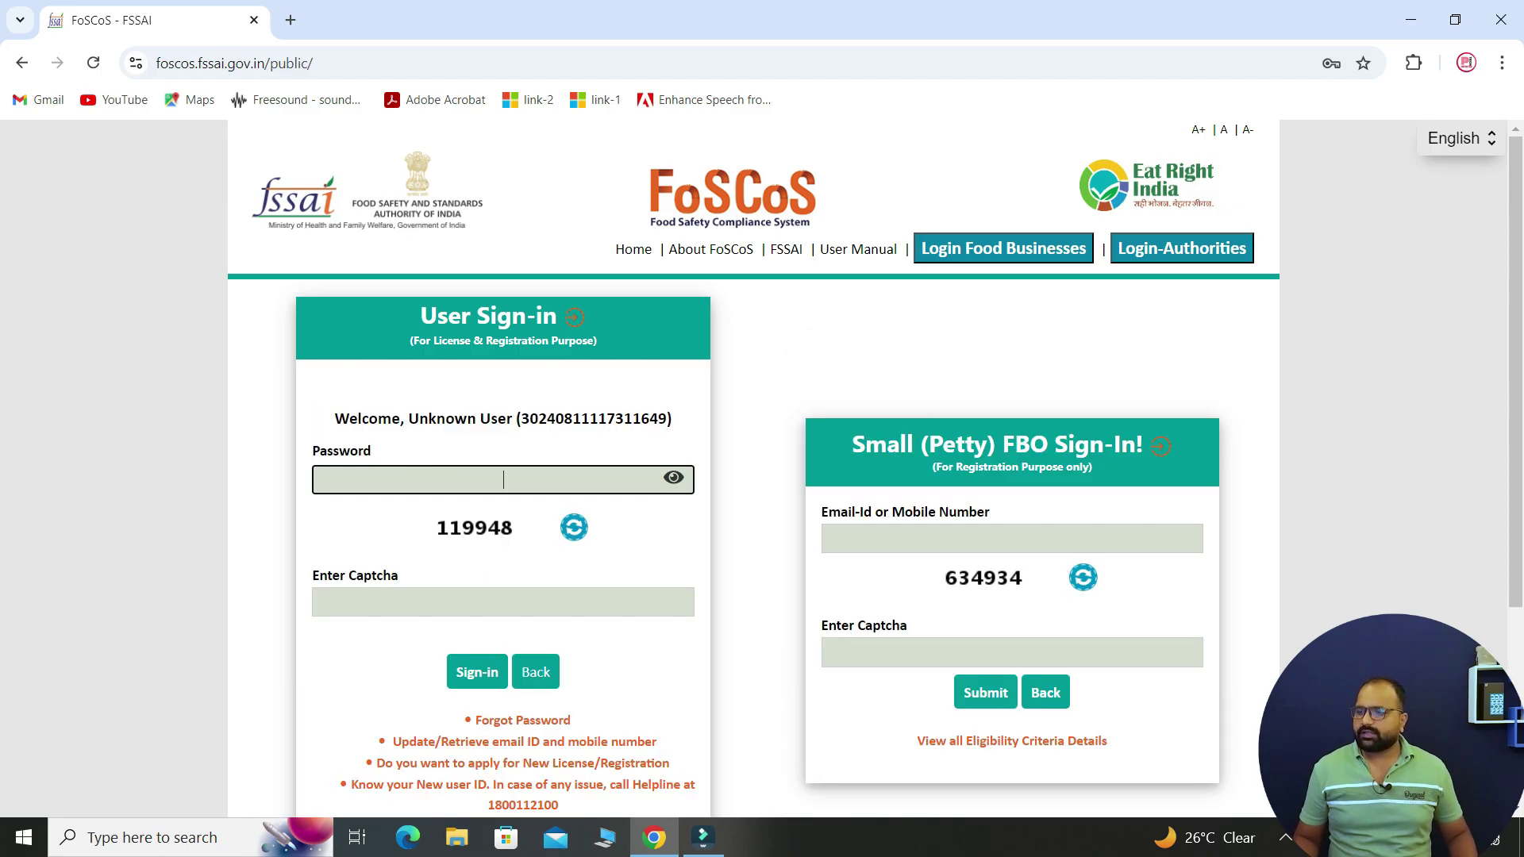
key("Down")
key("Down")
key("Return")
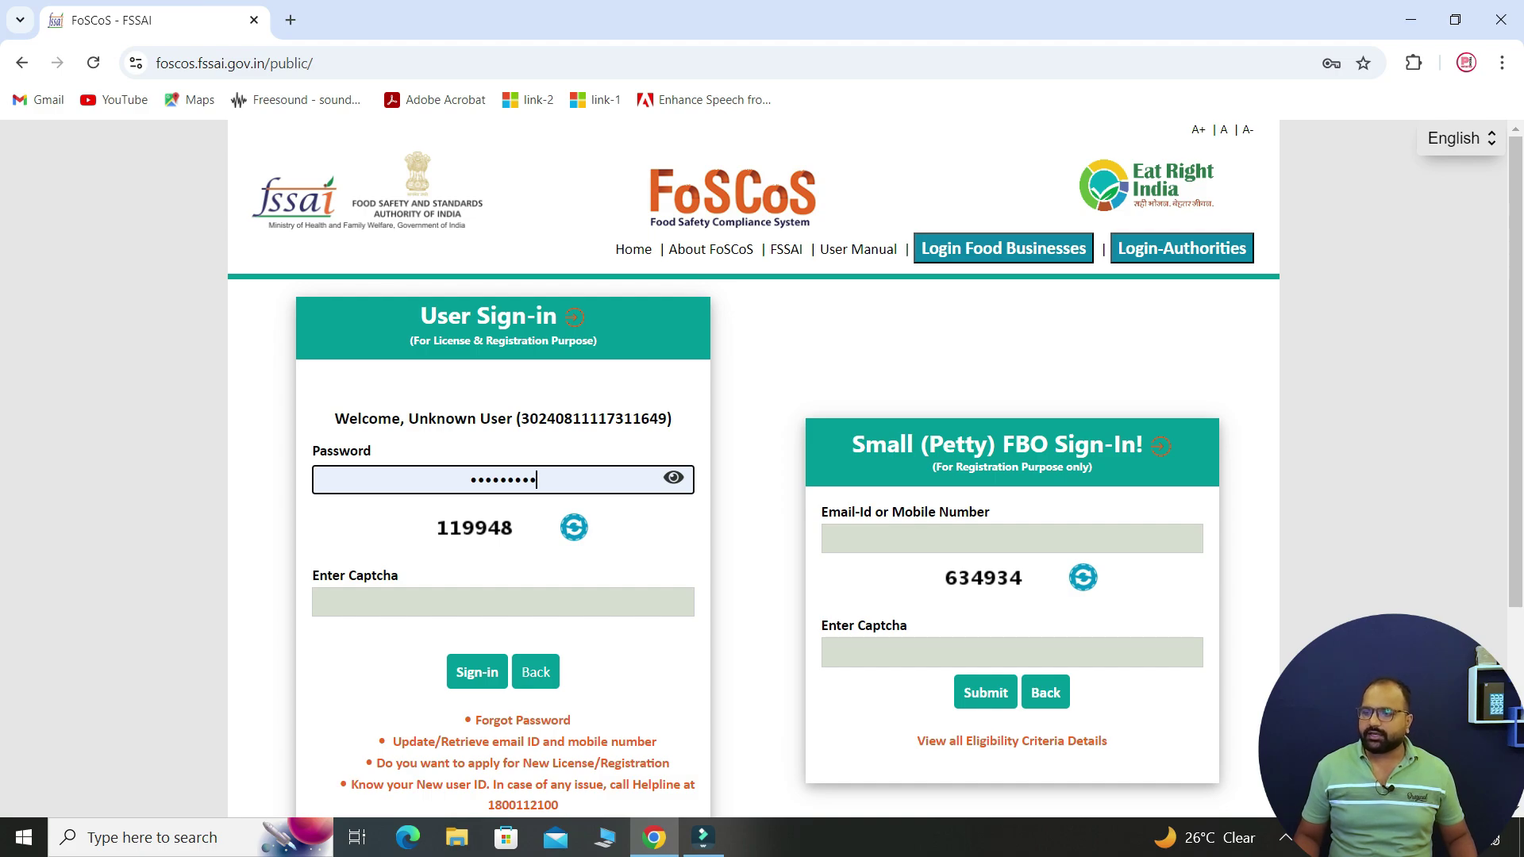
left_click(503, 602)
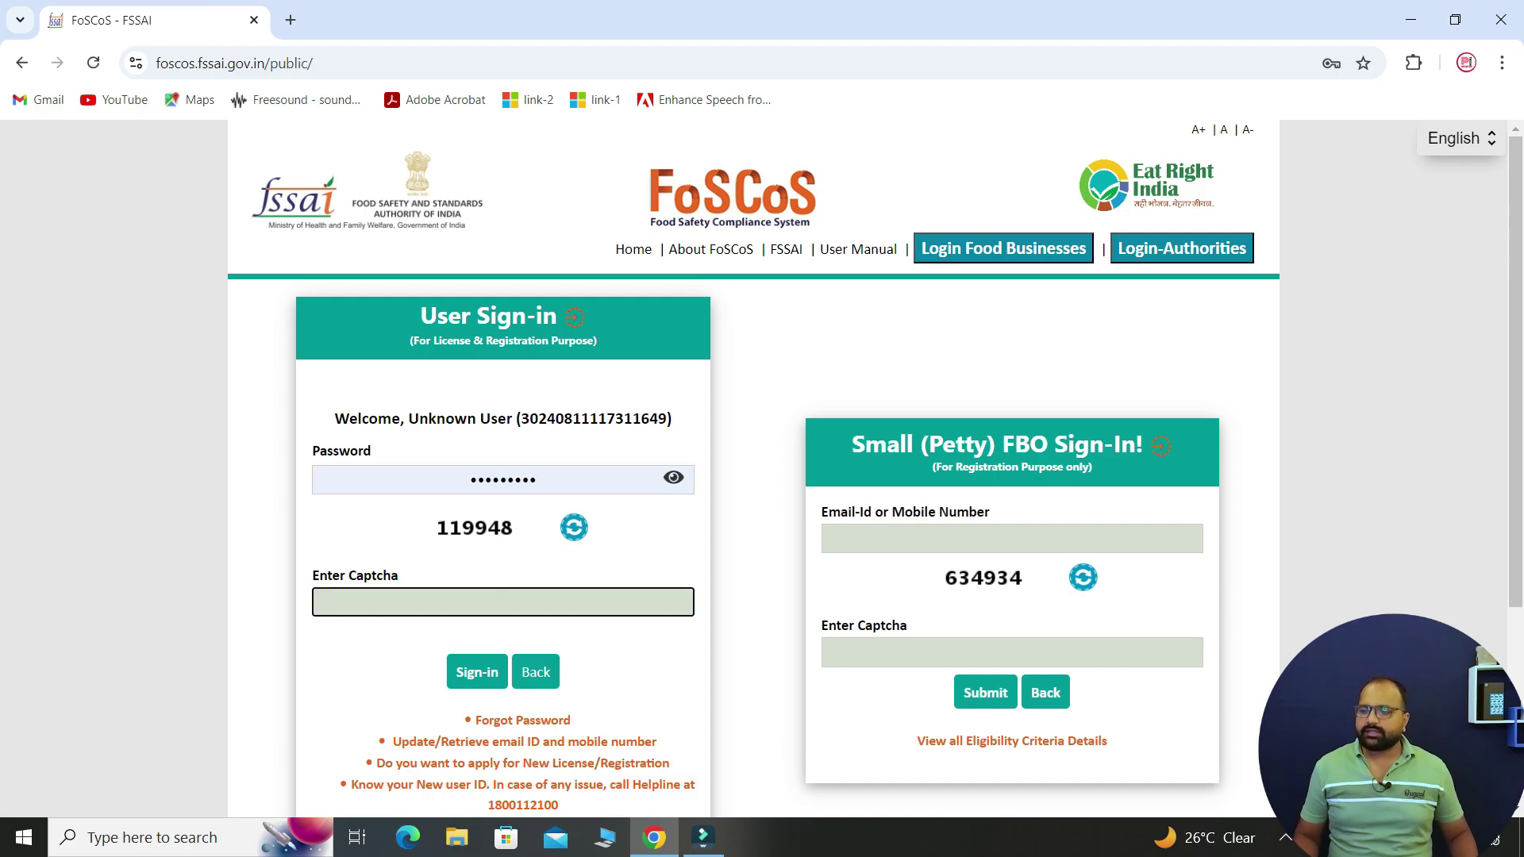
type("1")
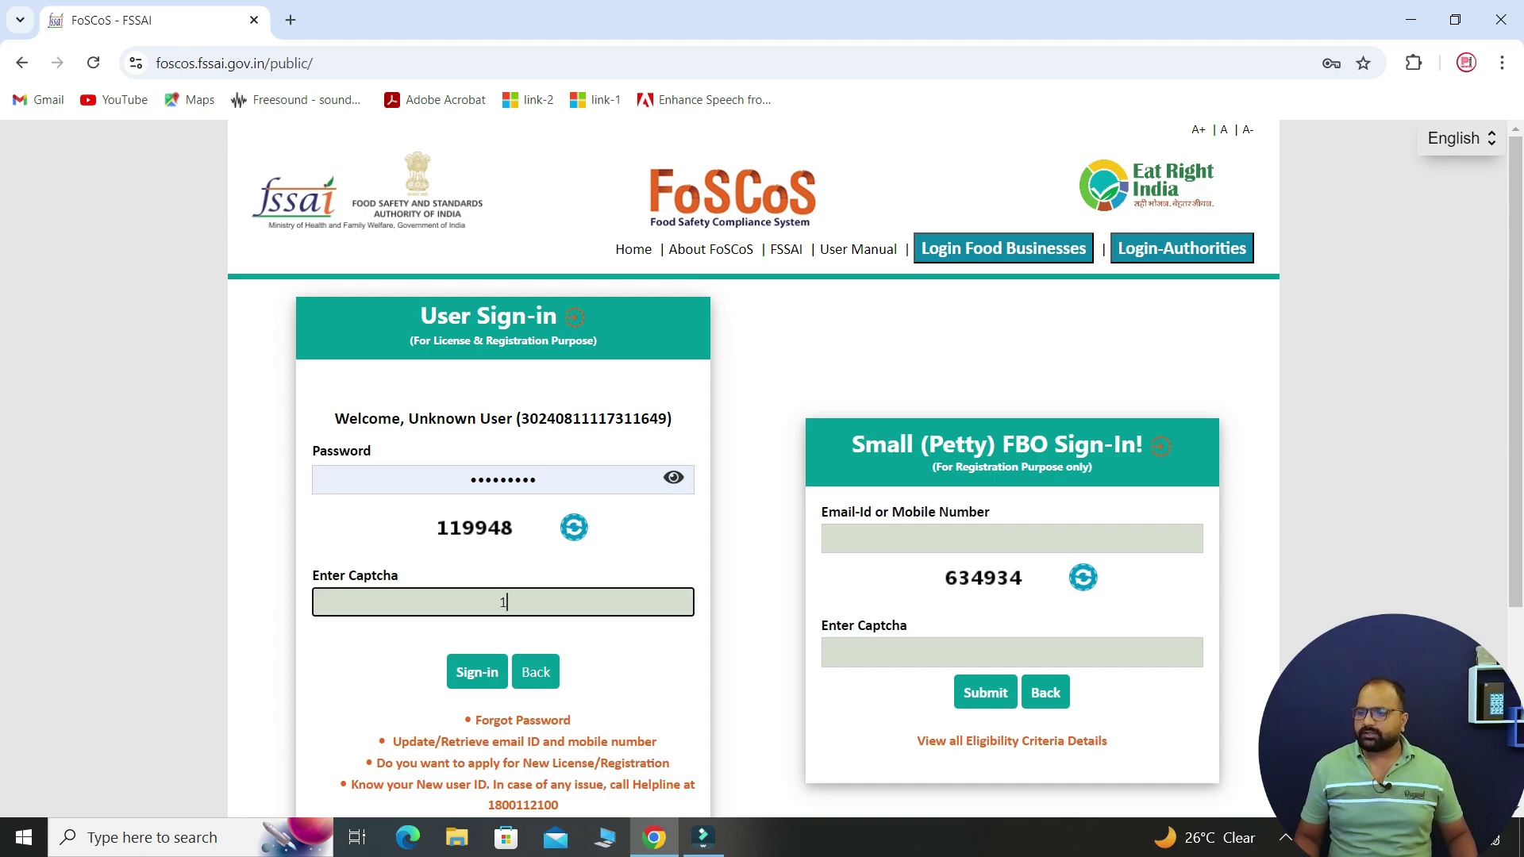
type("199")
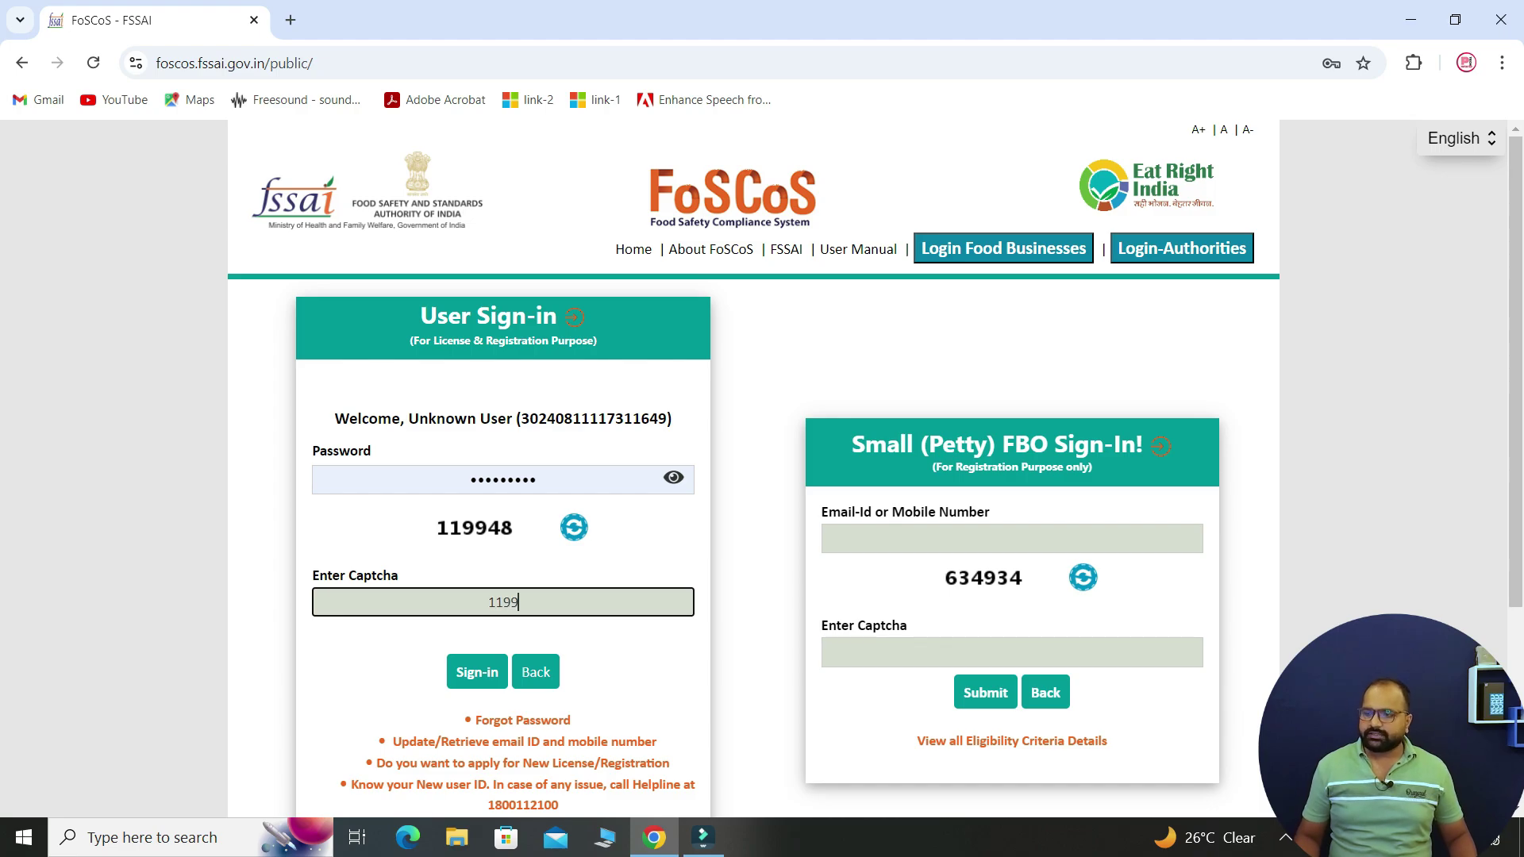
type("48")
key("Return")
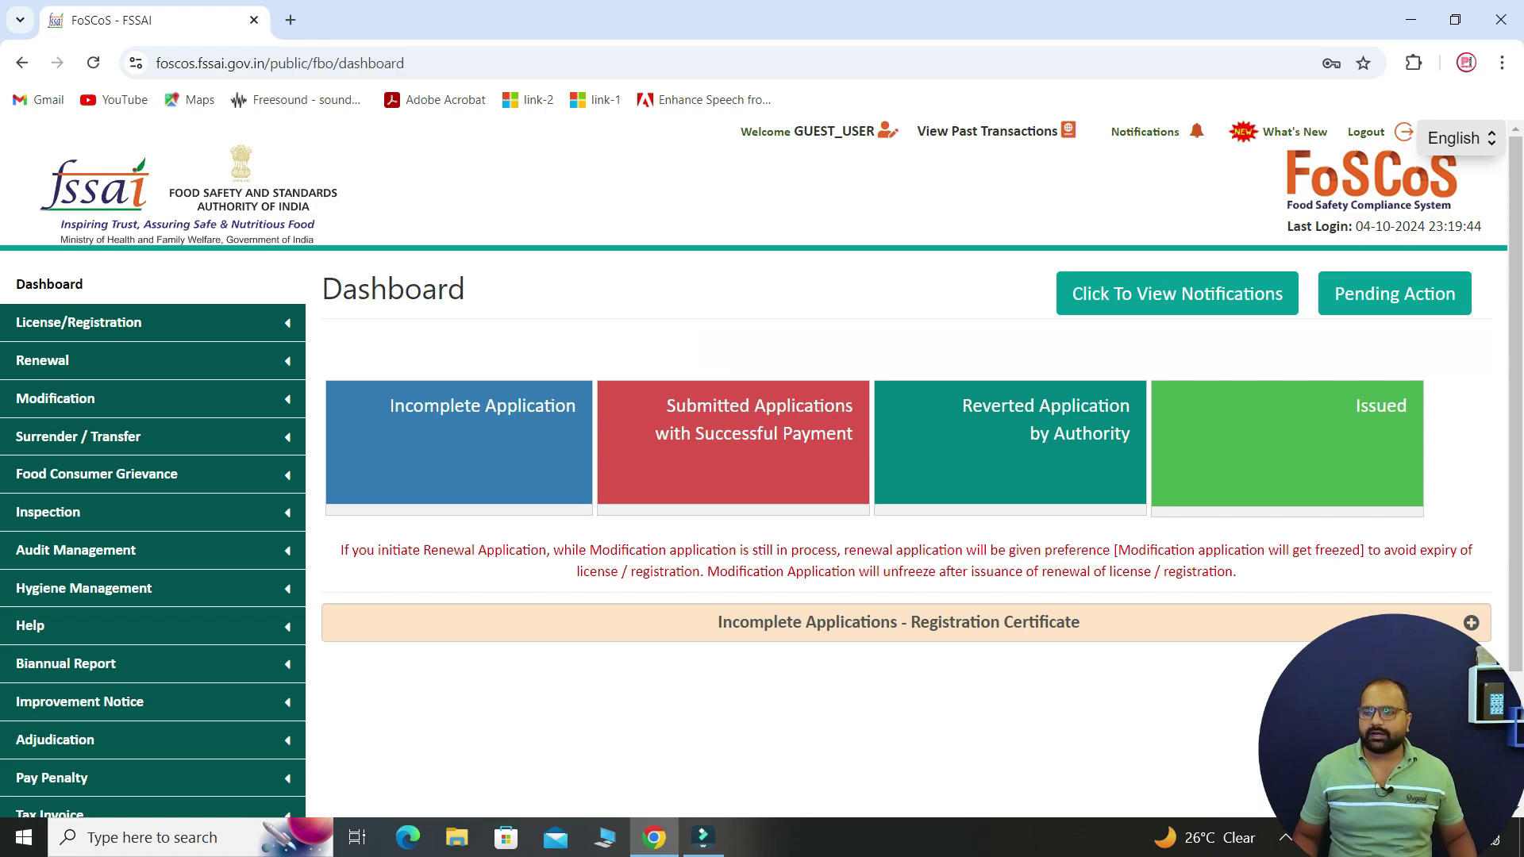
- Check the Incomplete, Submitted and Reverted lists, then expand Issued - Registration Certificate
left_click(1470, 623)
scroll(906, 508, "down", 3)
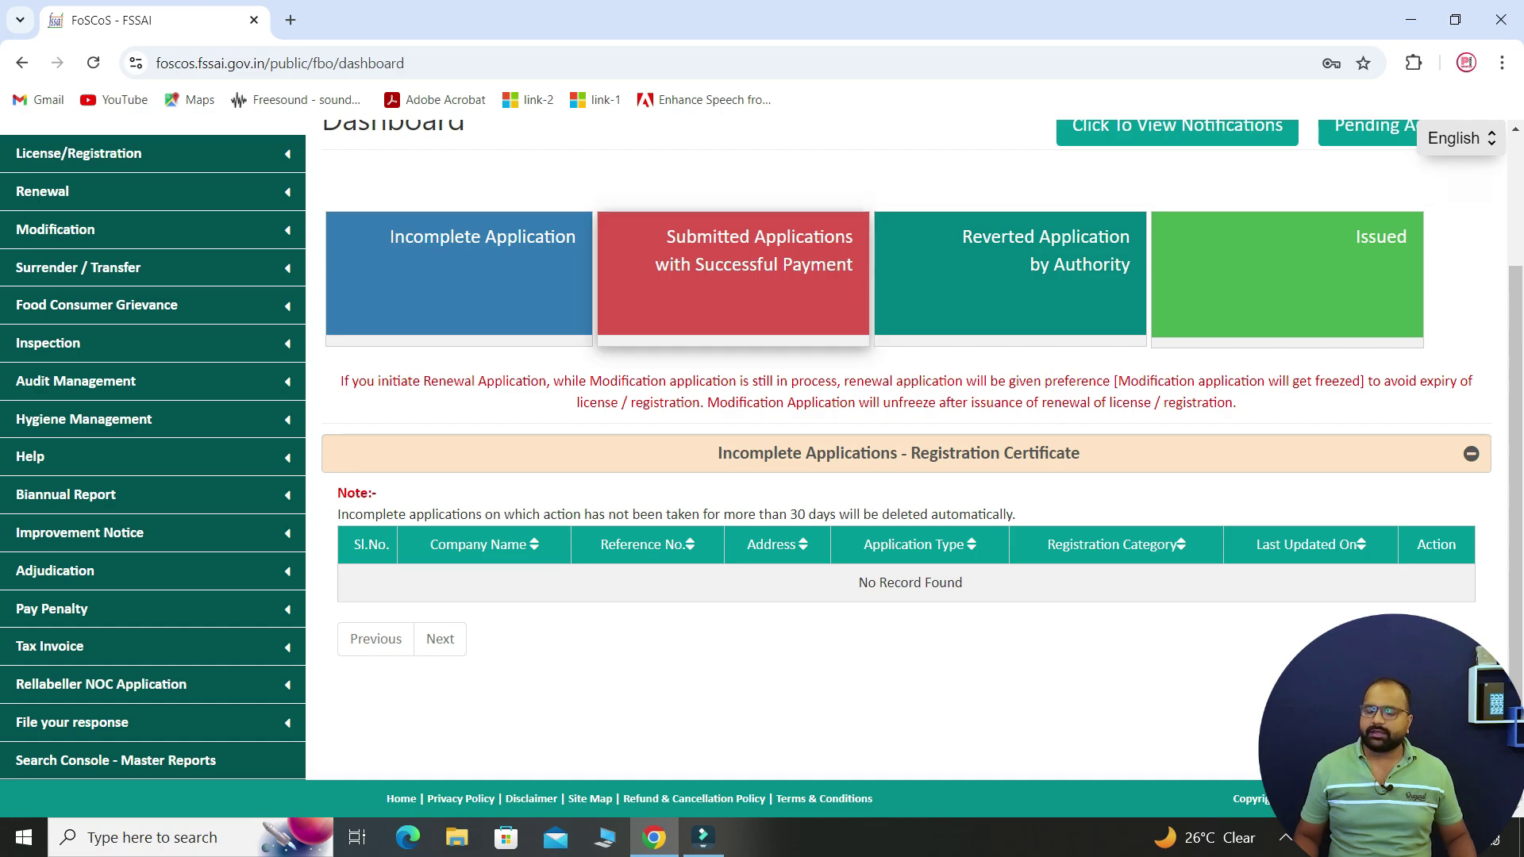
left_click(733, 279)
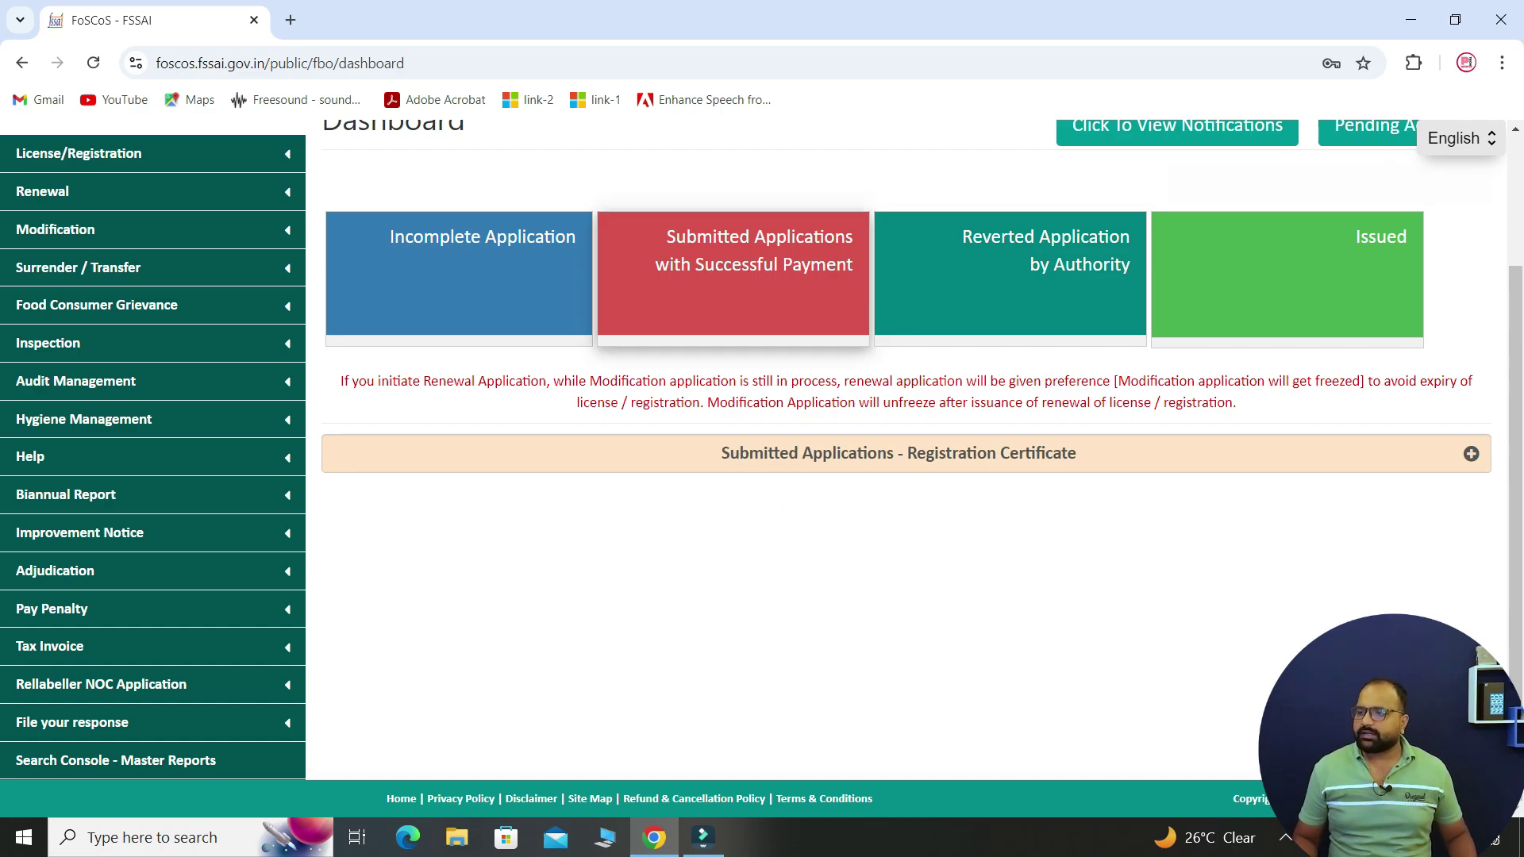
left_click(1470, 454)
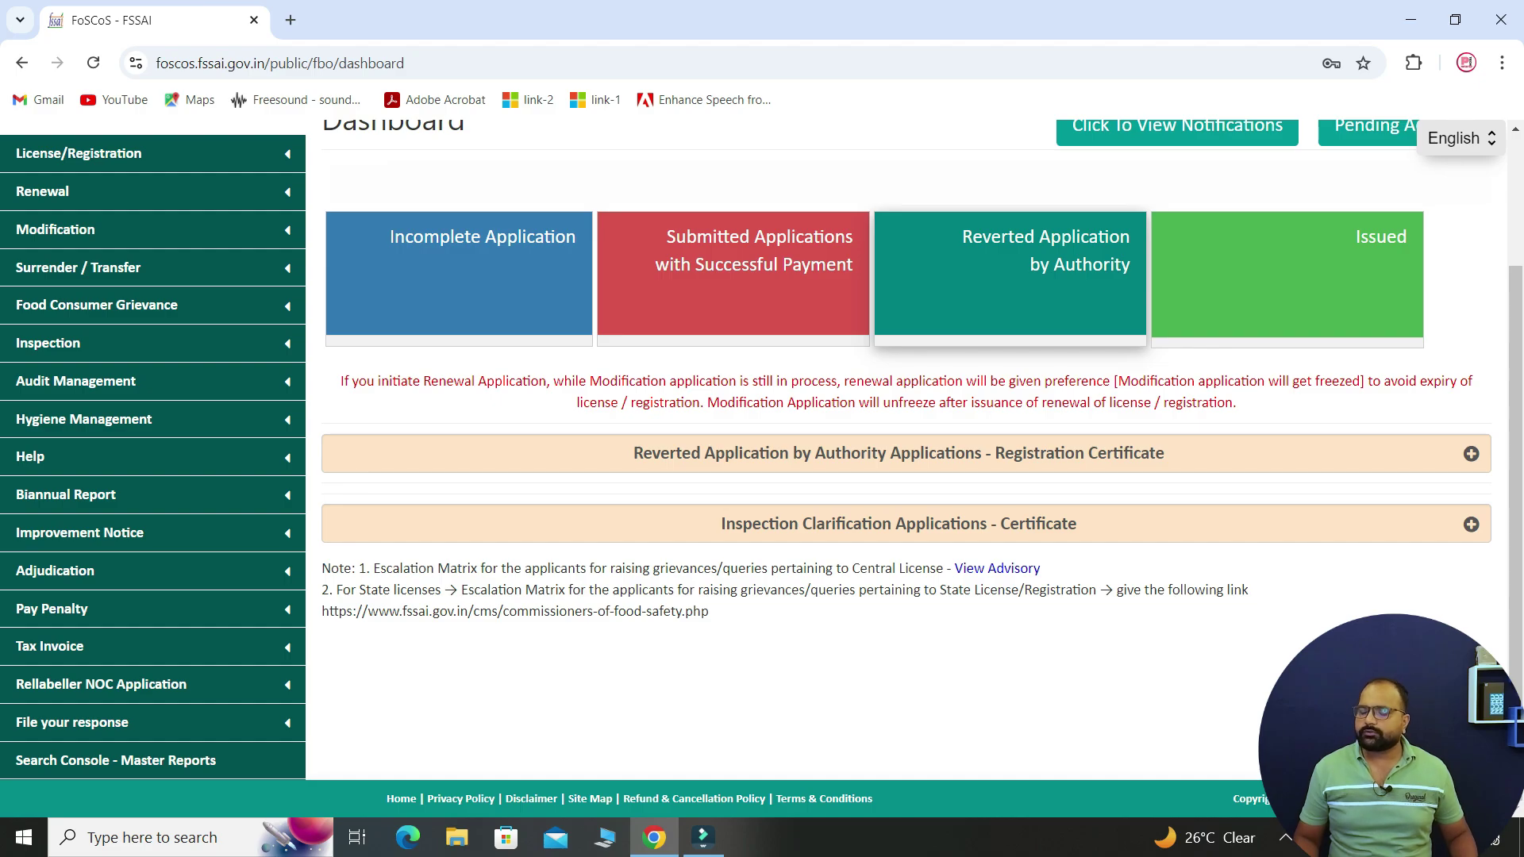
left_click(1470, 454)
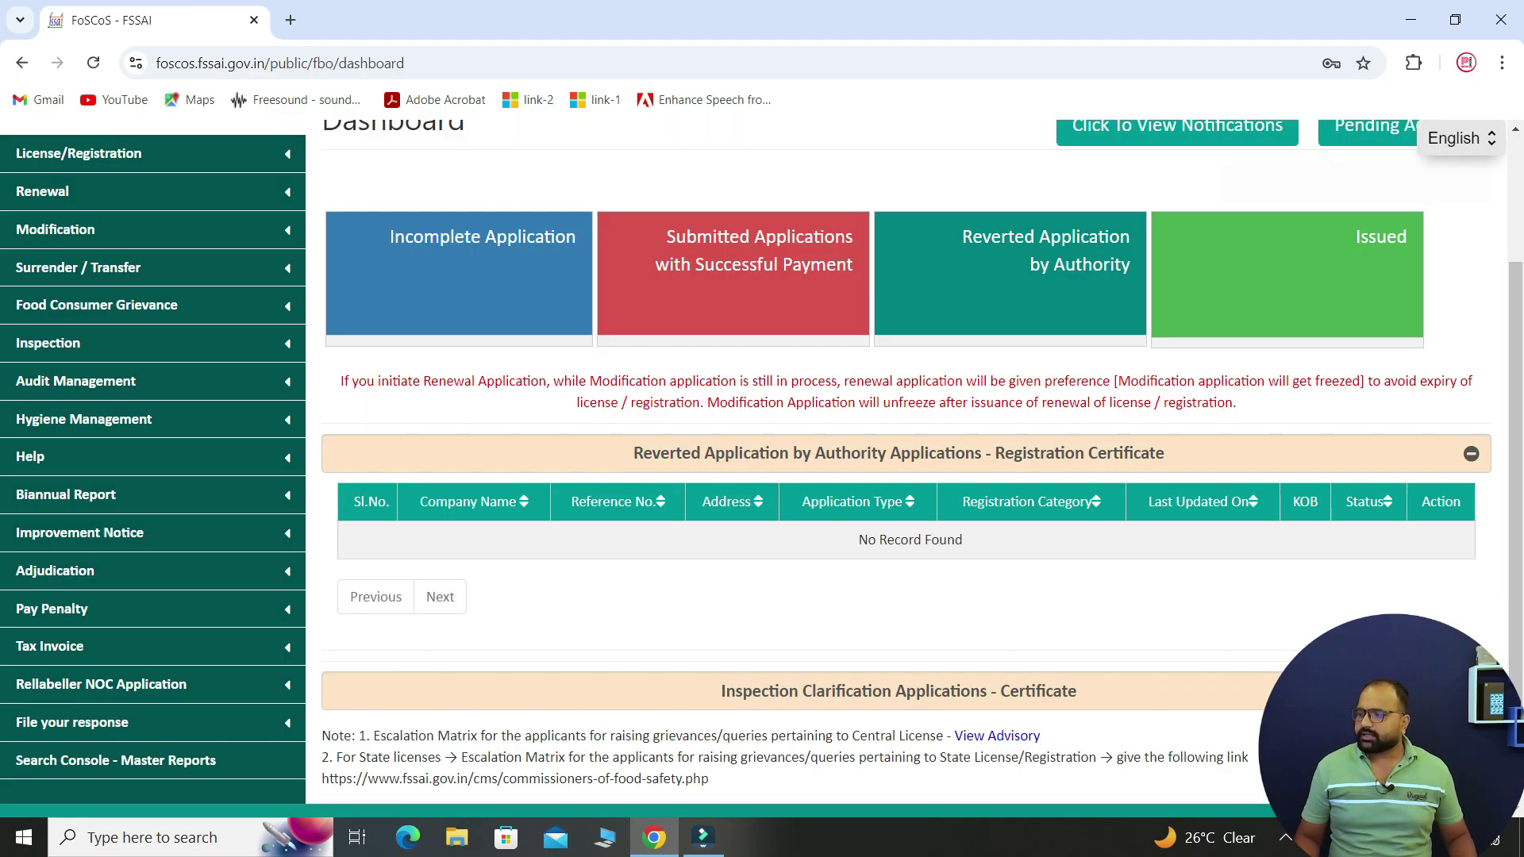
scroll(905, 460, "down", 1)
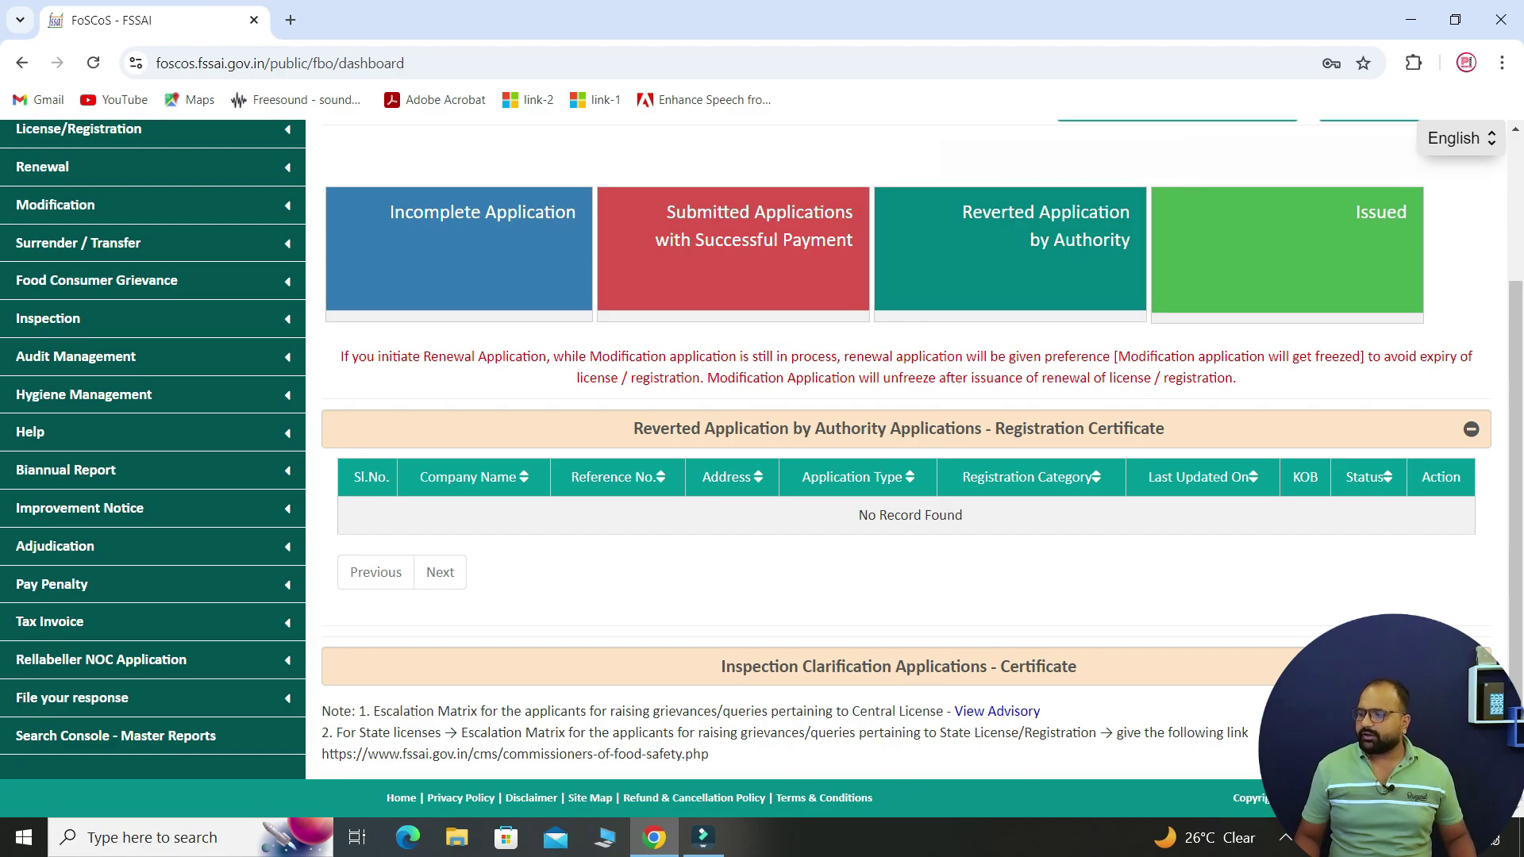
left_click(1470, 666)
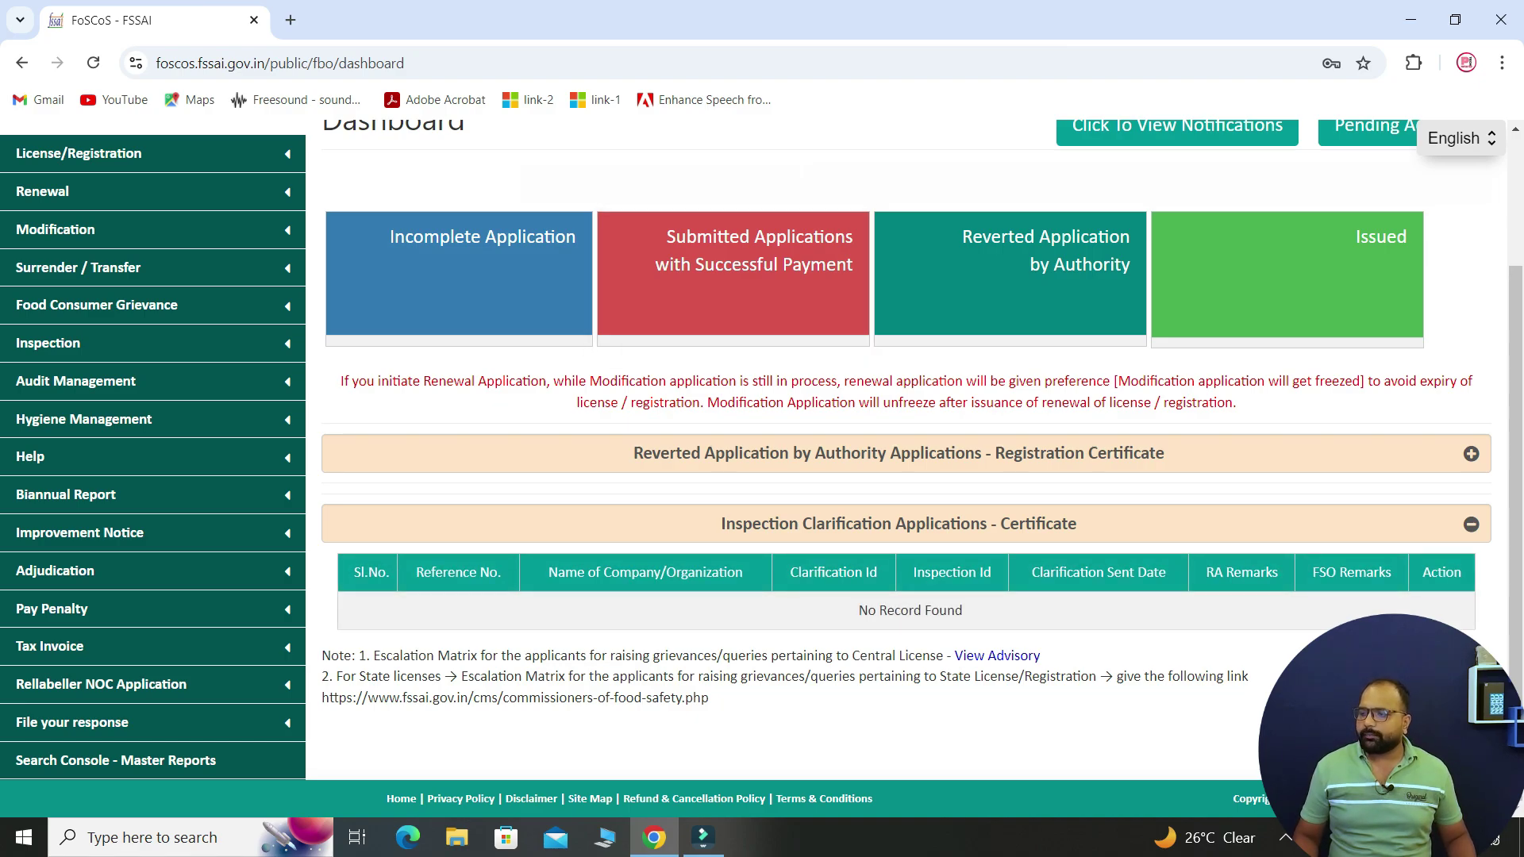
left_click(1285, 274)
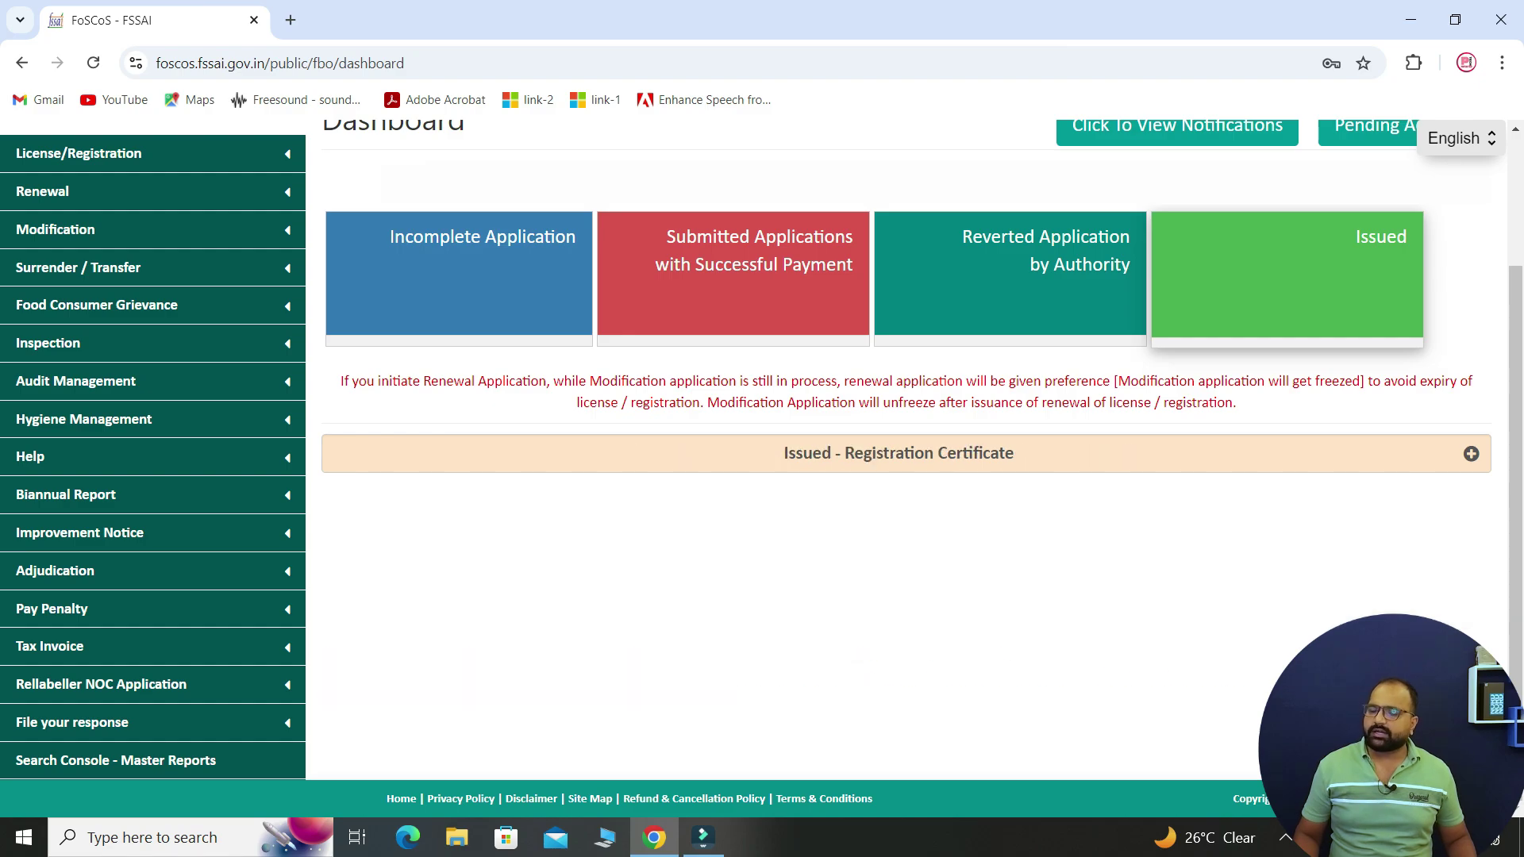
left_click(1470, 453)
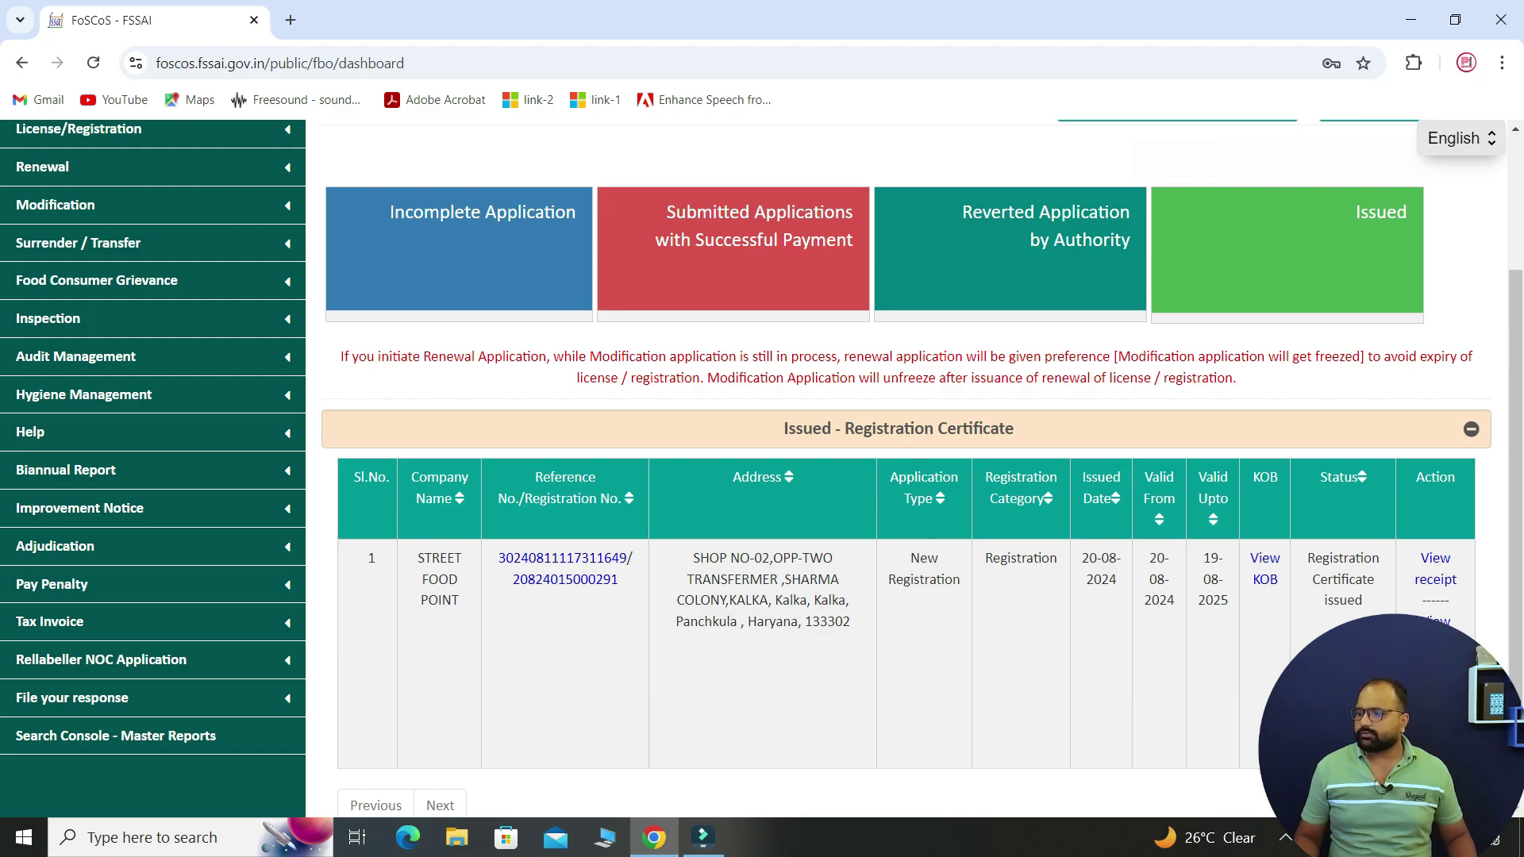
- View the registration certificate PDF through page 2, then return to the FoSCoS dashboard
left_click(1435, 623)
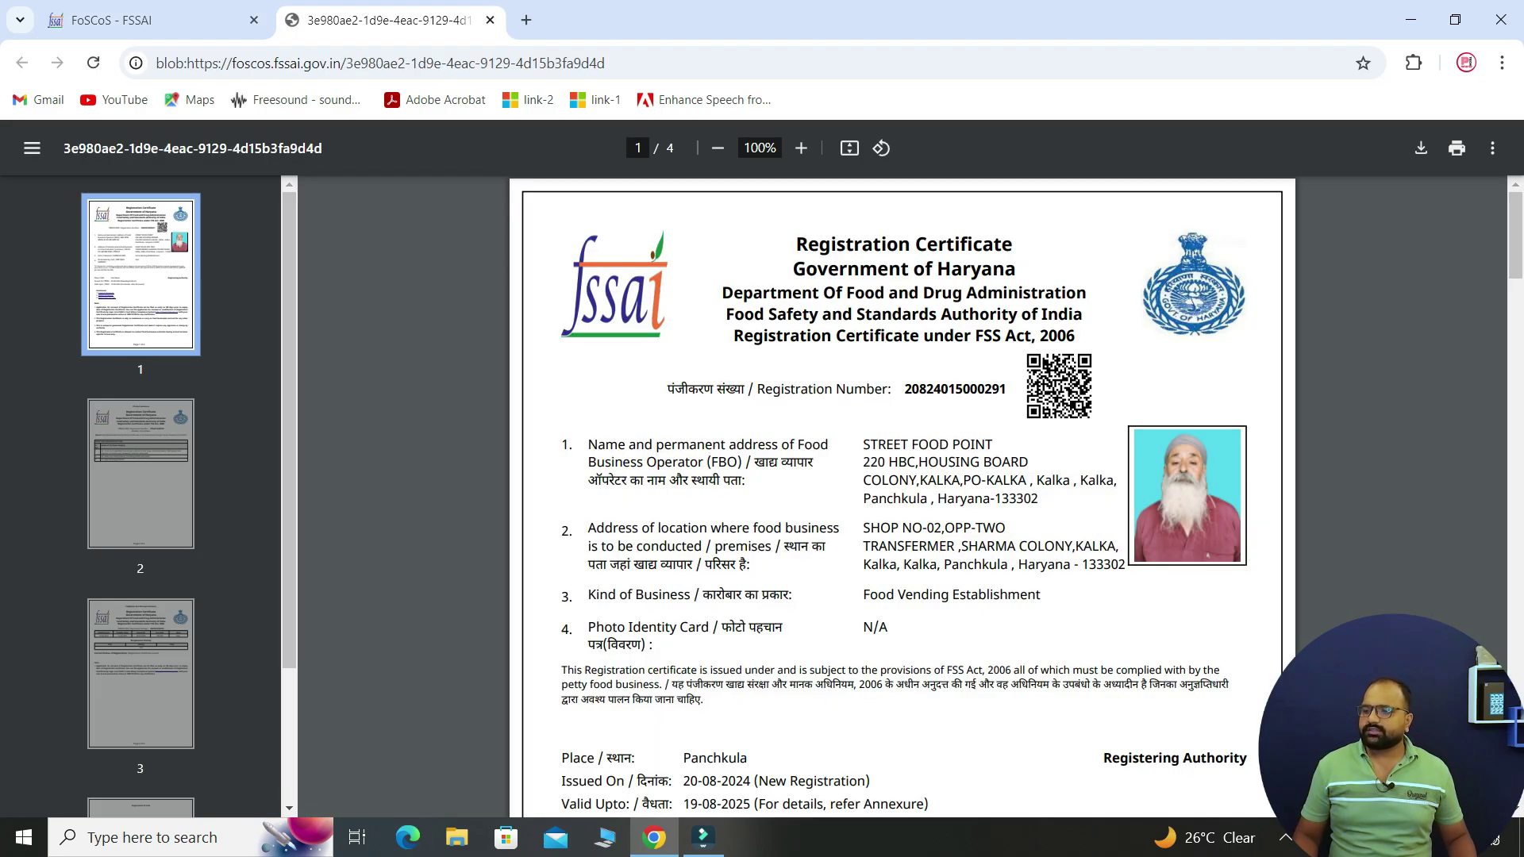
scroll(902, 496, "down", 1)
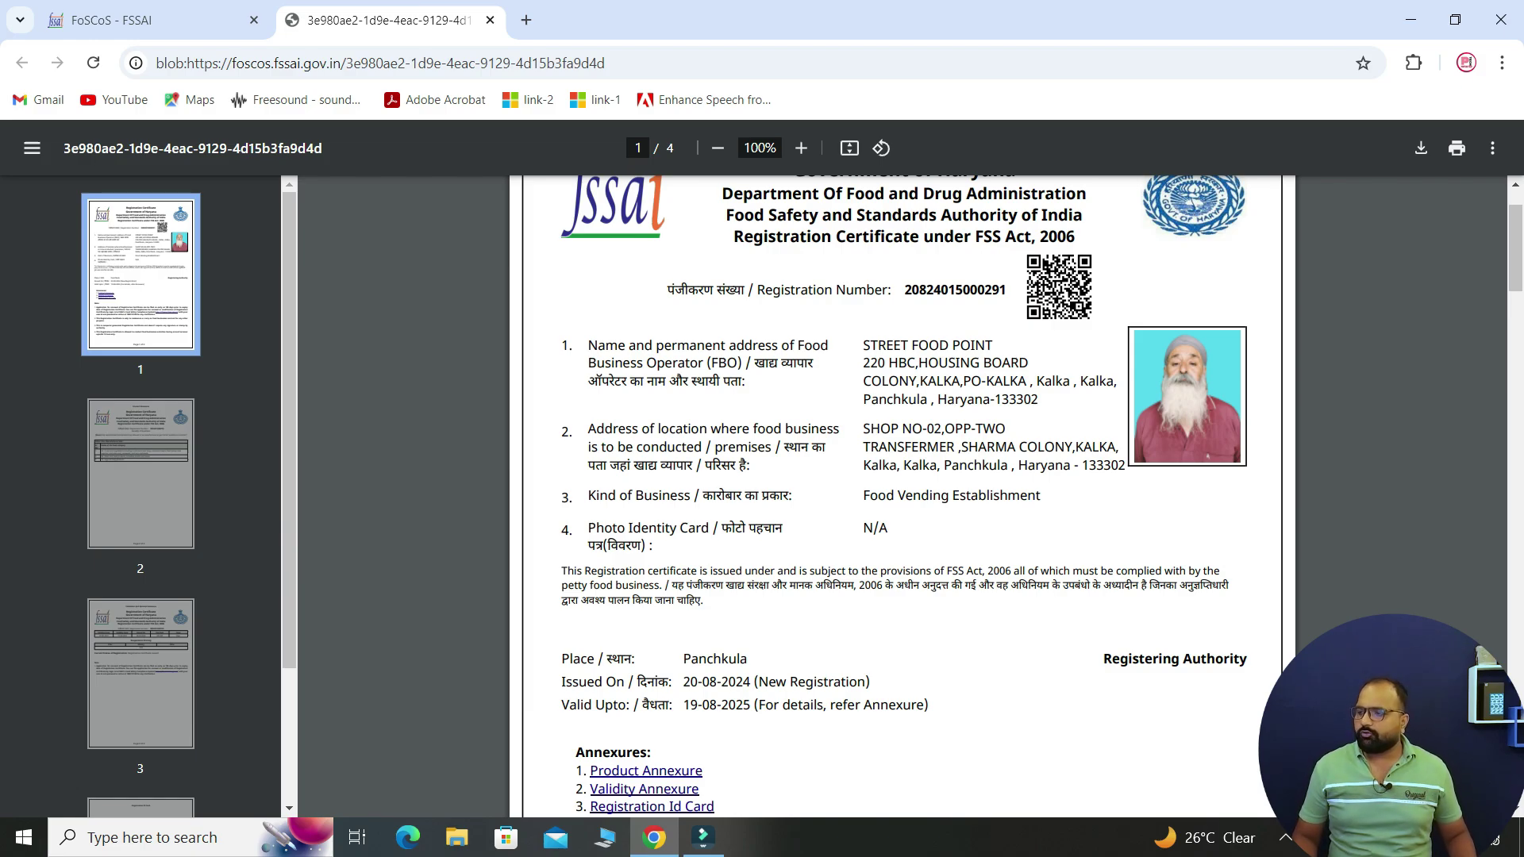
scroll(903, 496, "down", 15)
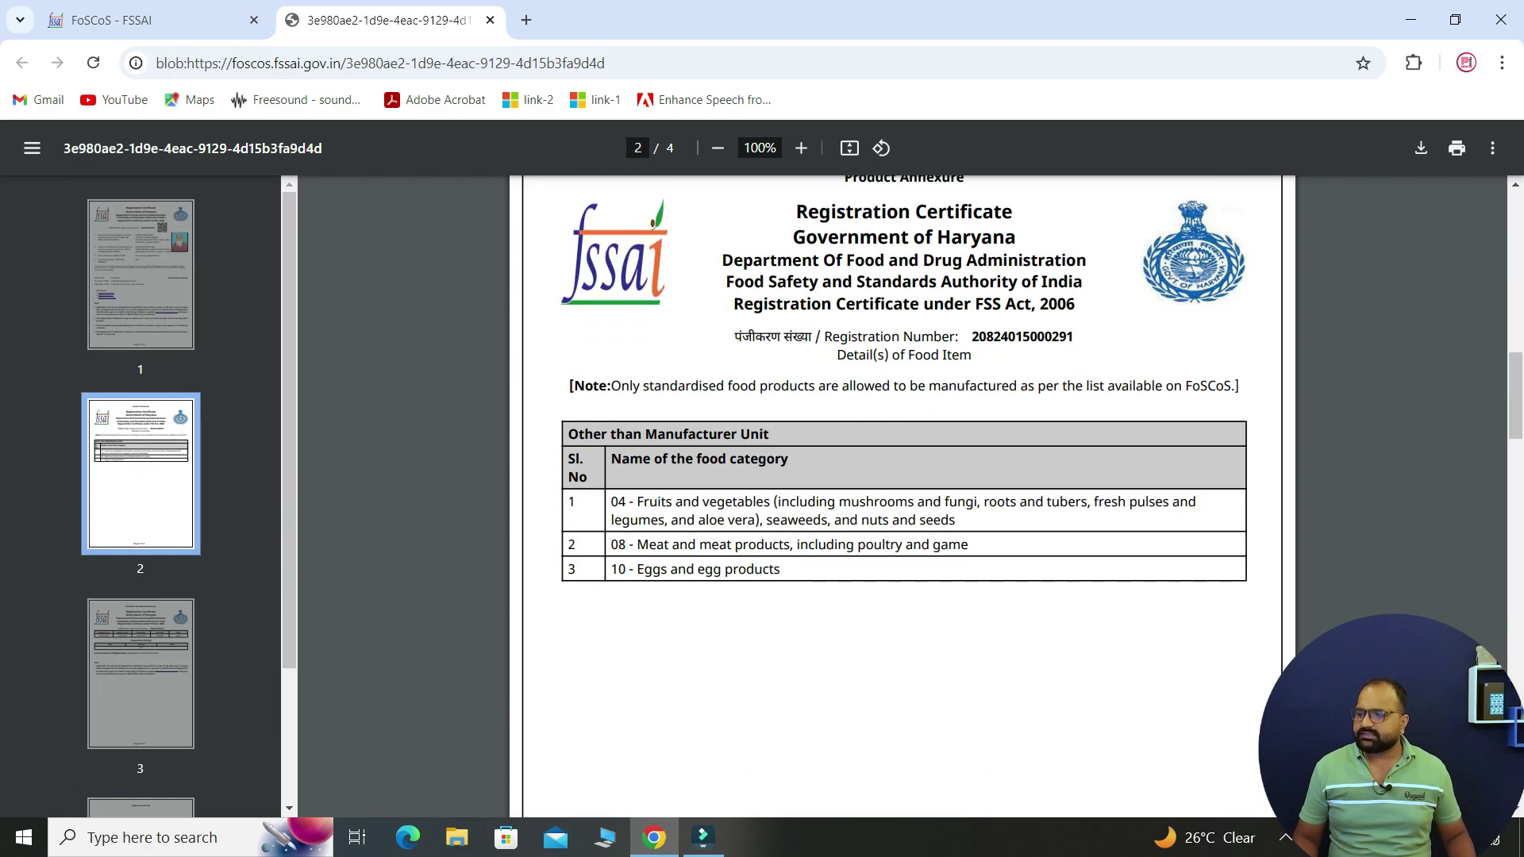
left_click(150, 20)
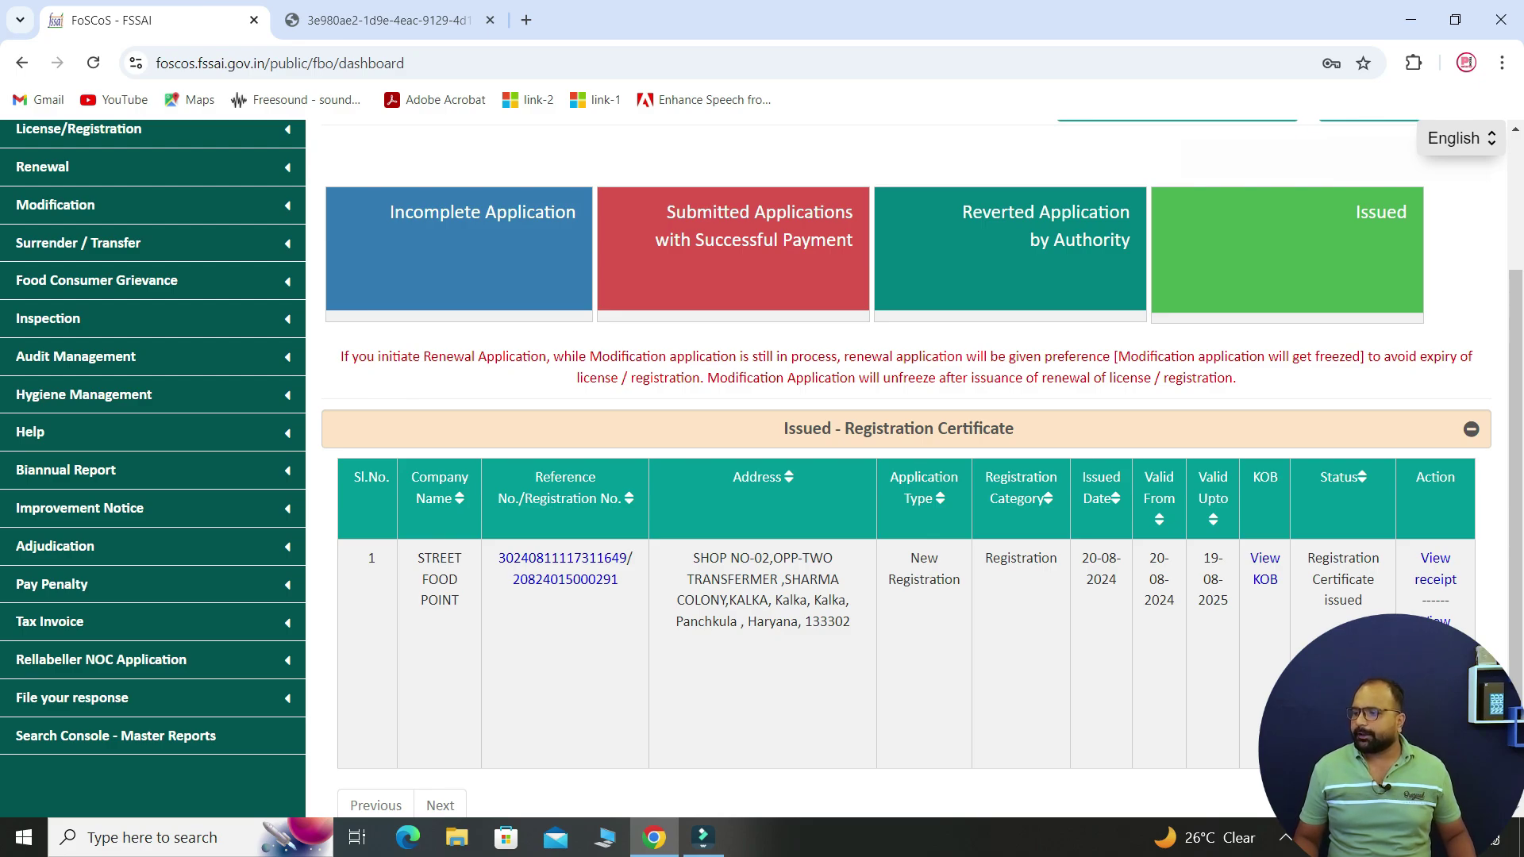
- Select the 20-08-2024 issue date and open the registration form document in a new tab
left_click_drag(1117, 580, 1082, 558)
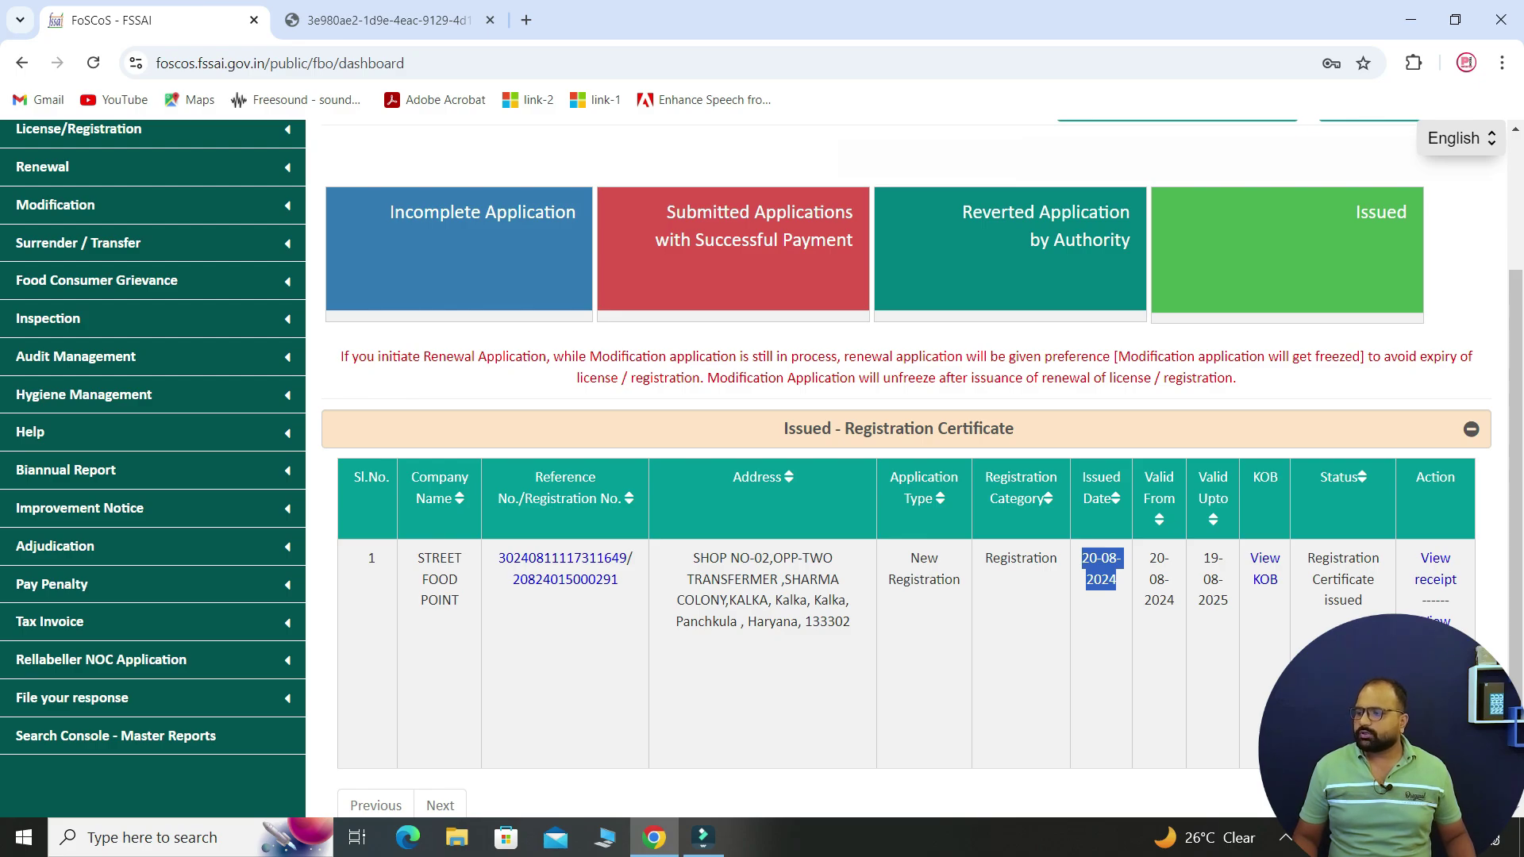
left_click(1434, 641)
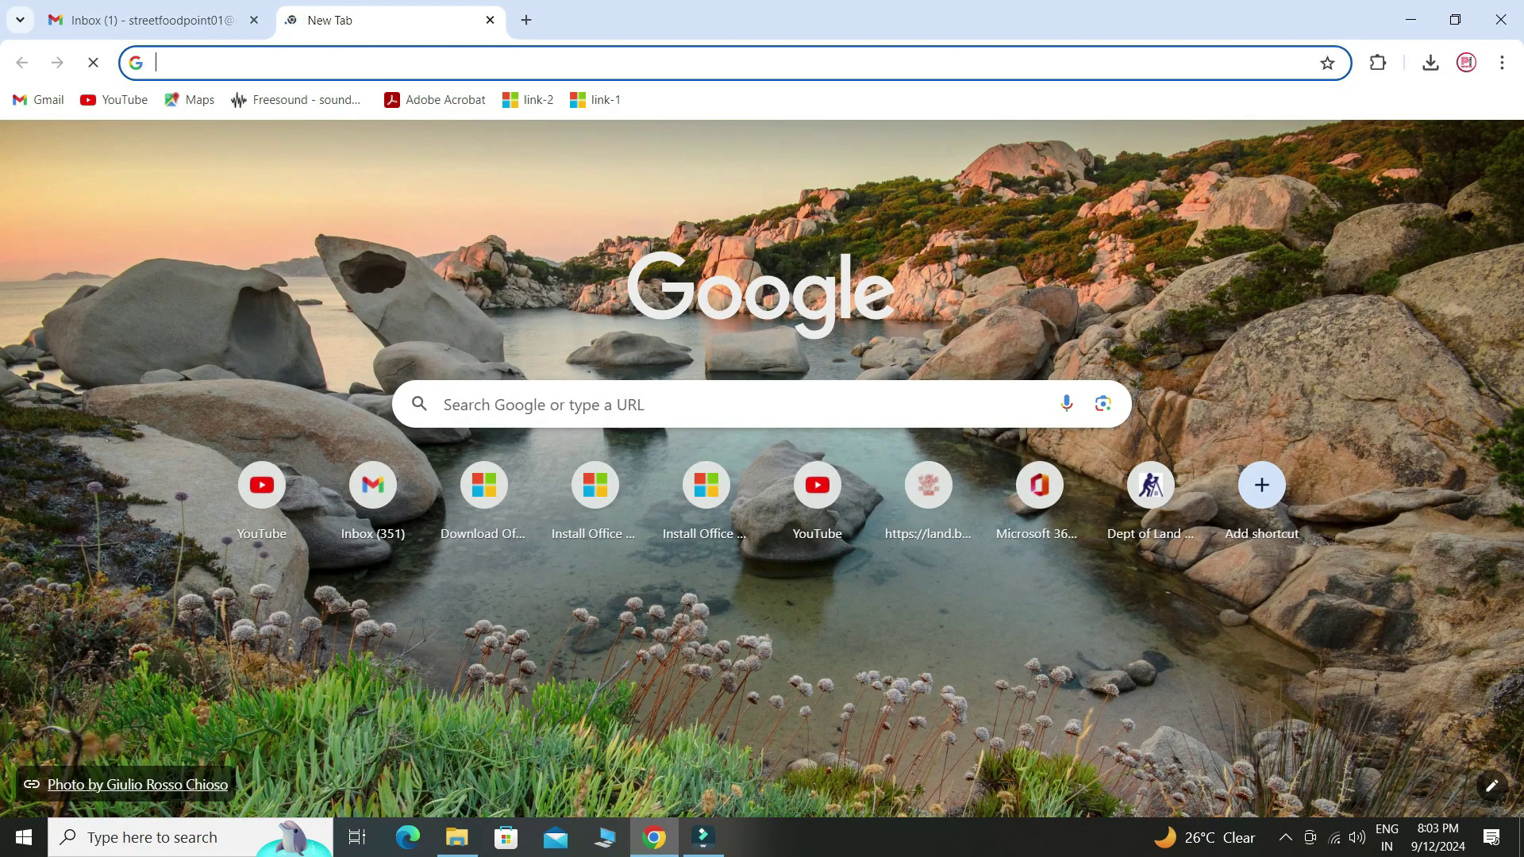
- Search Google for 'zomato restaurant registration' to find the Partner with Zomato page
type("zomato restaurant registration")
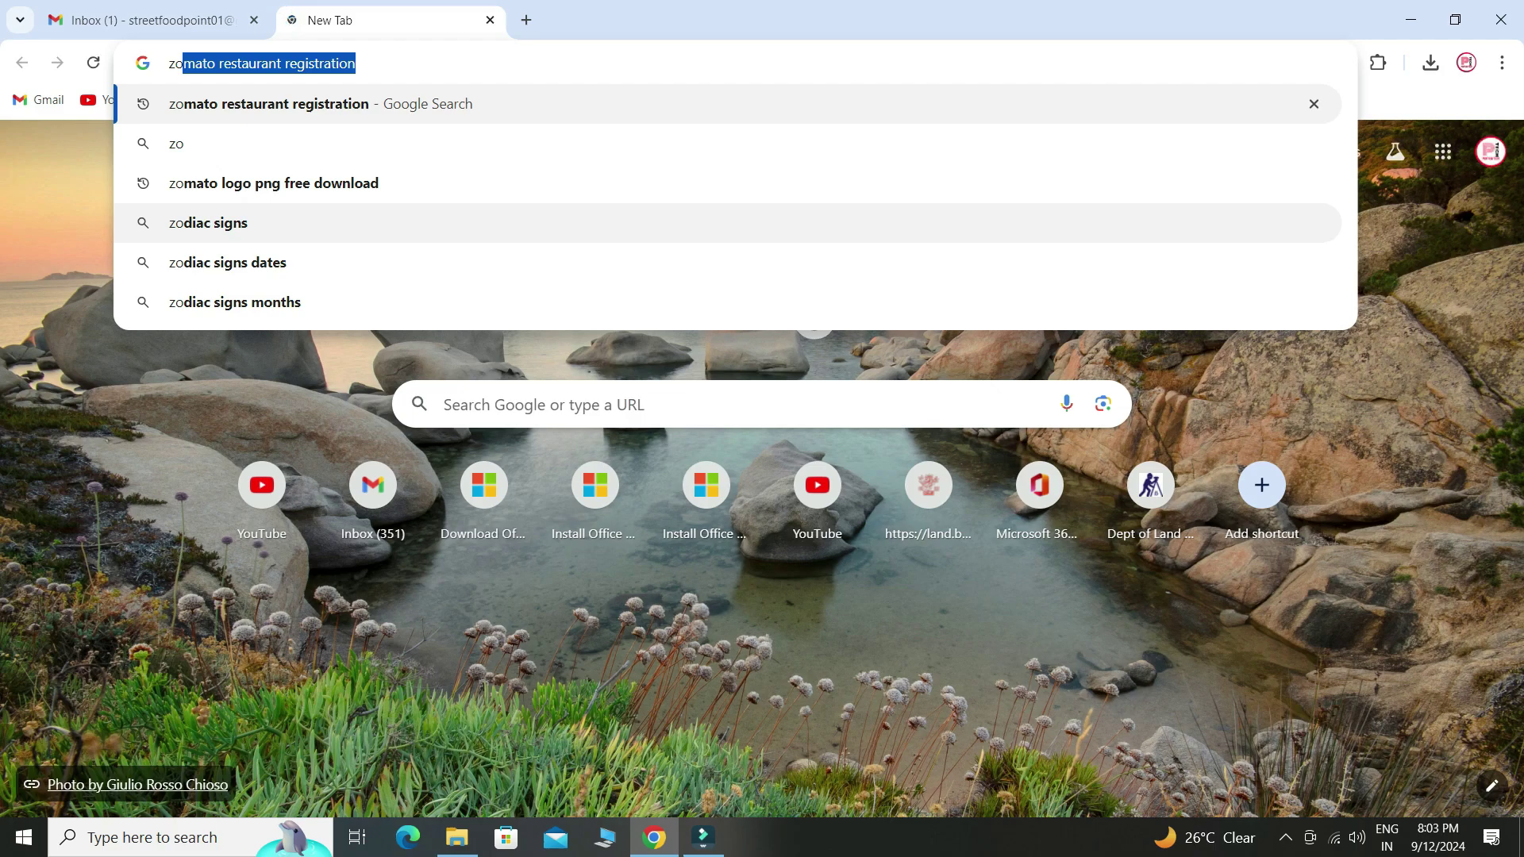
key("Return")
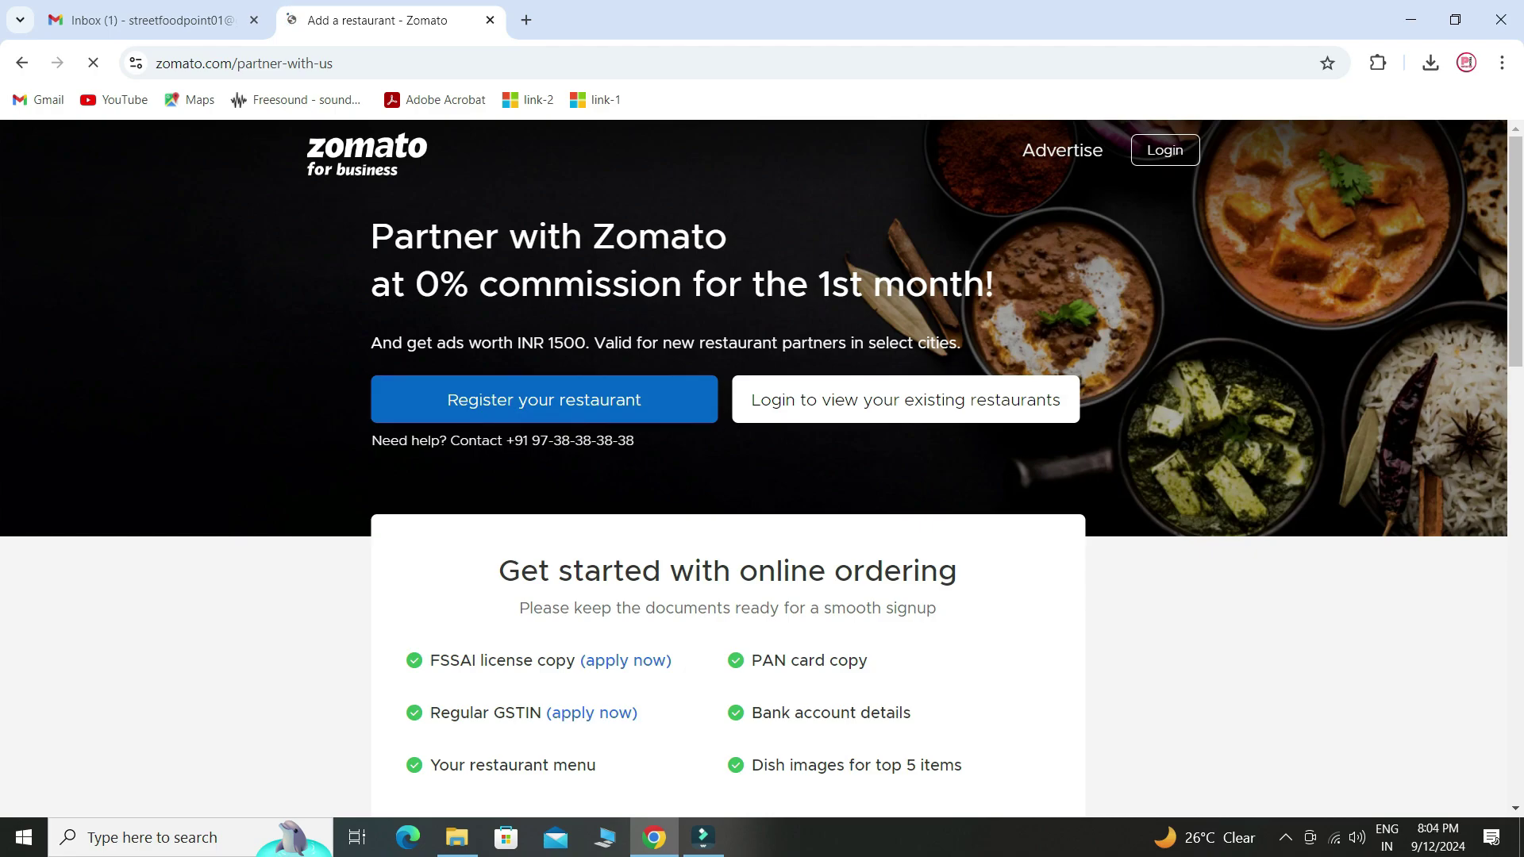
- Scroll the Partner with Zomato page and block its location access request
scroll(762, 468, "down", 2)
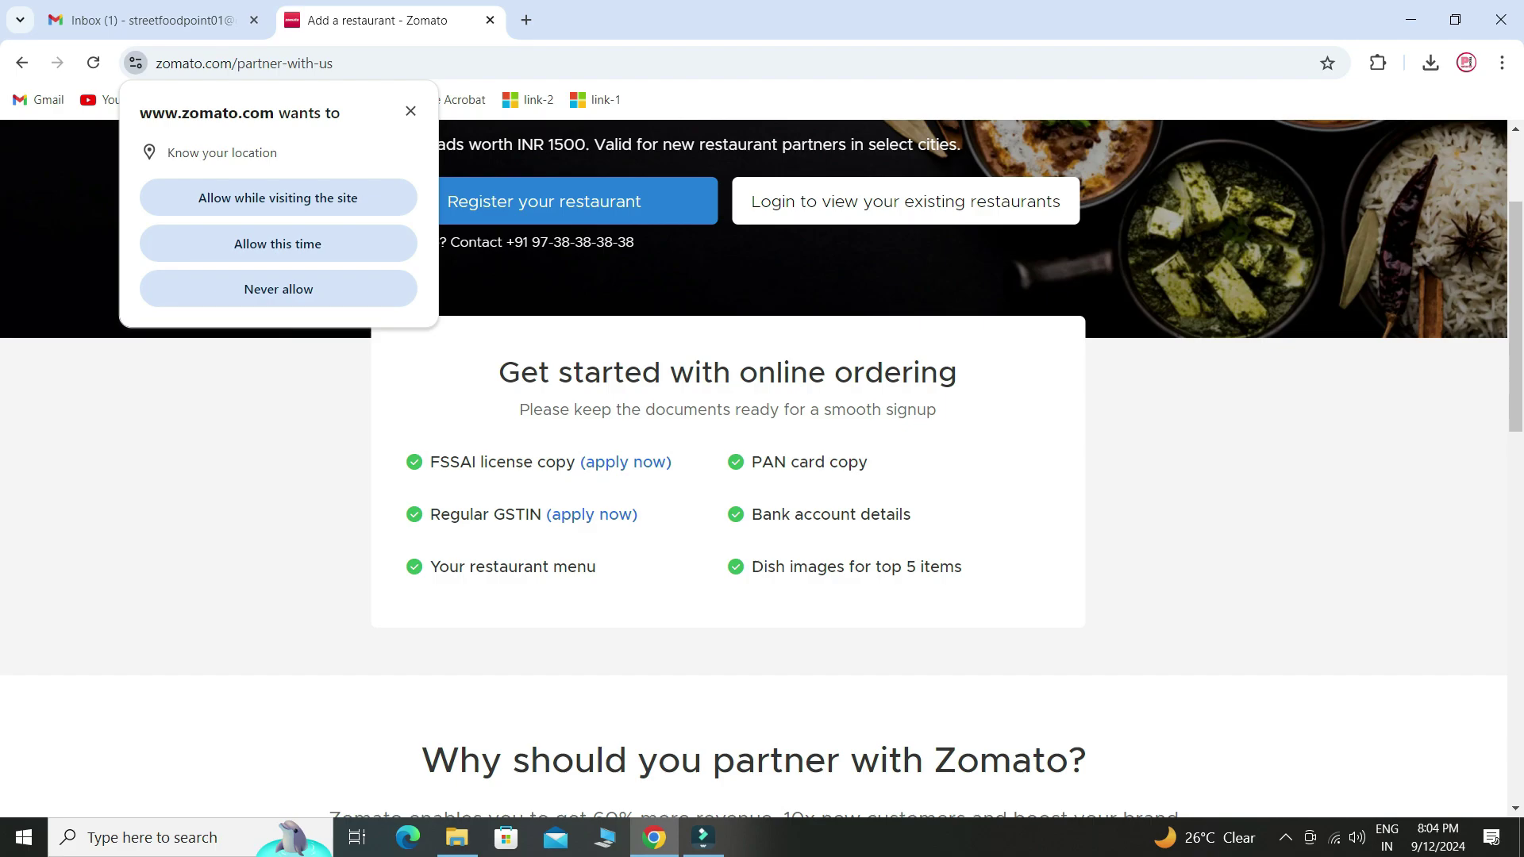
left_click(410, 111)
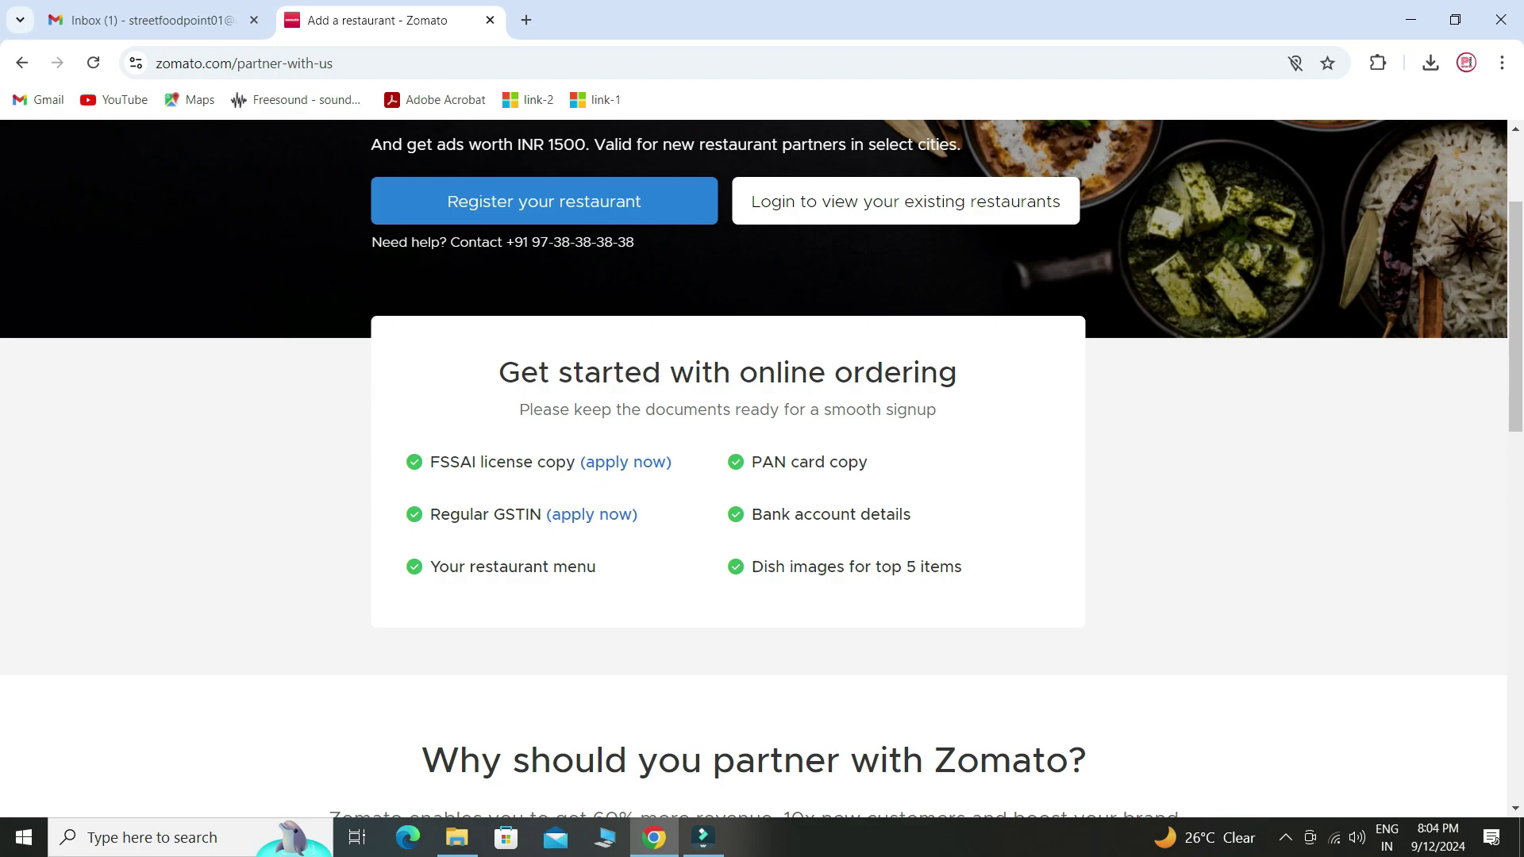
scroll(762, 468, "up", 3)
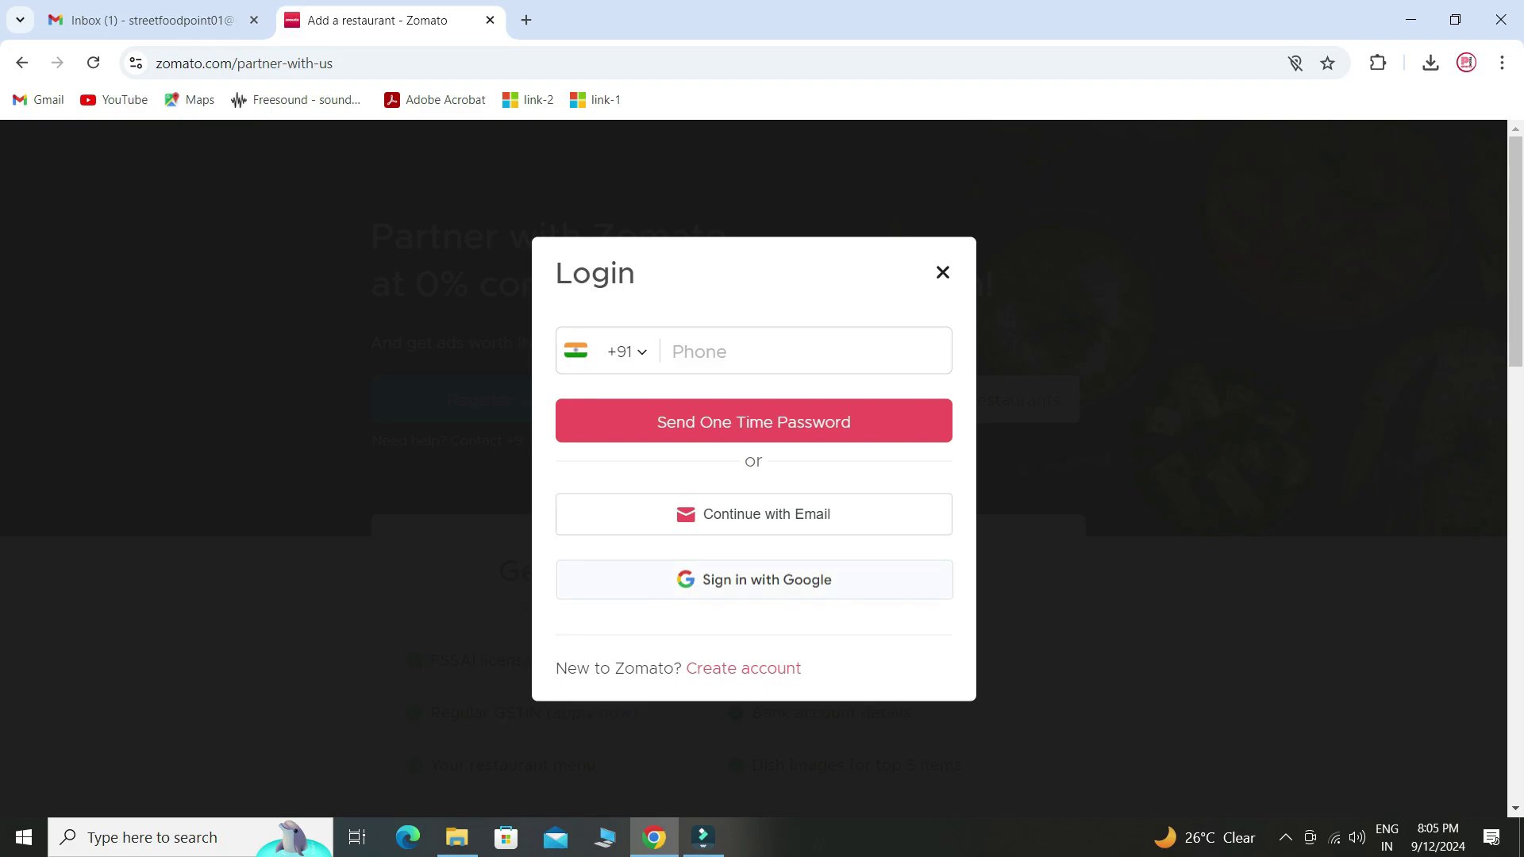
- Sign in with a Google account and dismiss the location permission popup
left_click(754, 580)
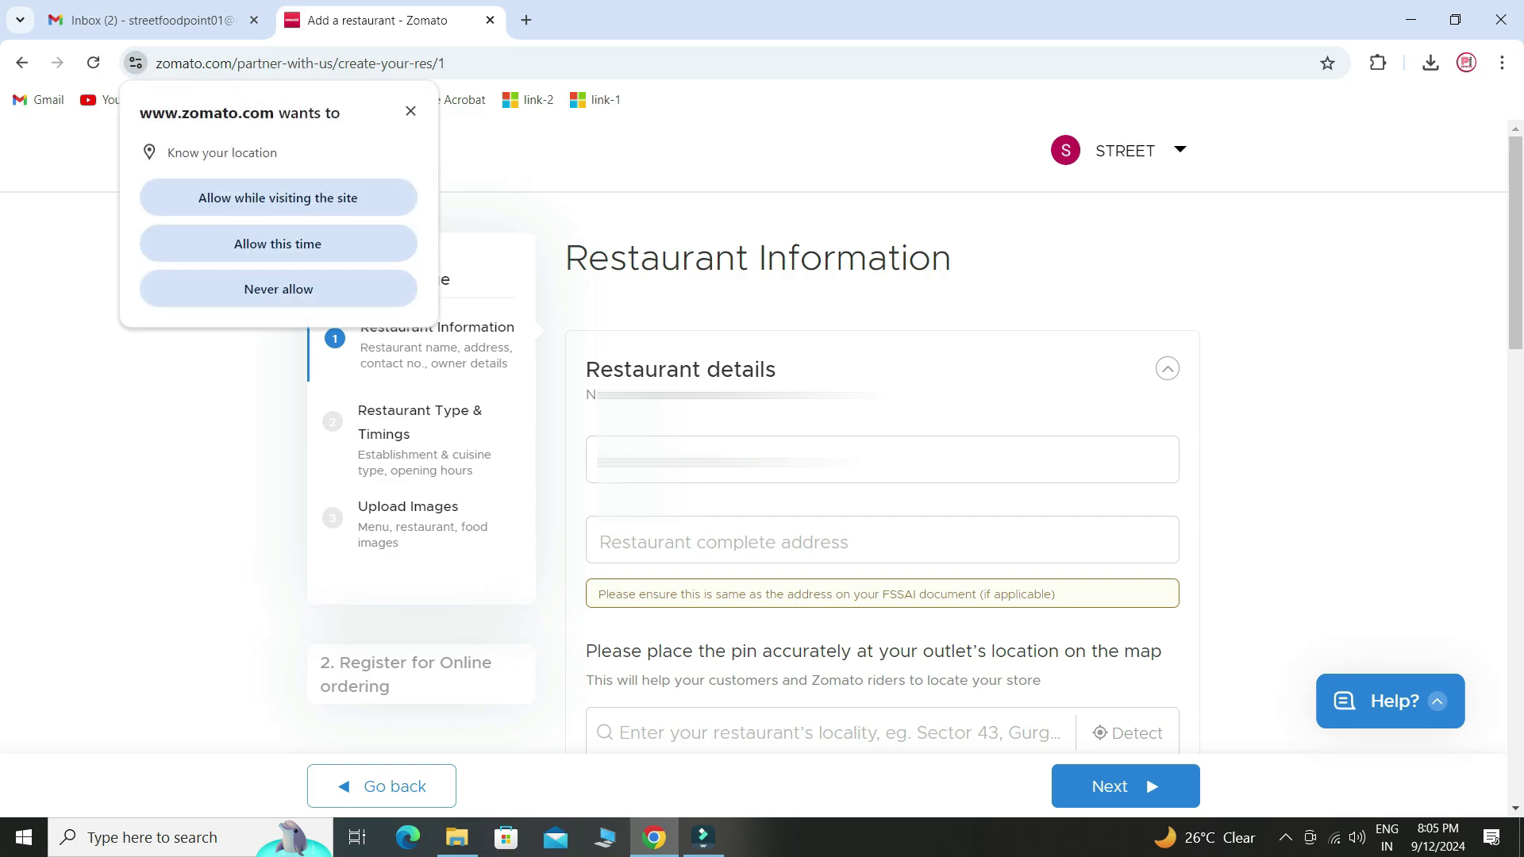
left_click(410, 110)
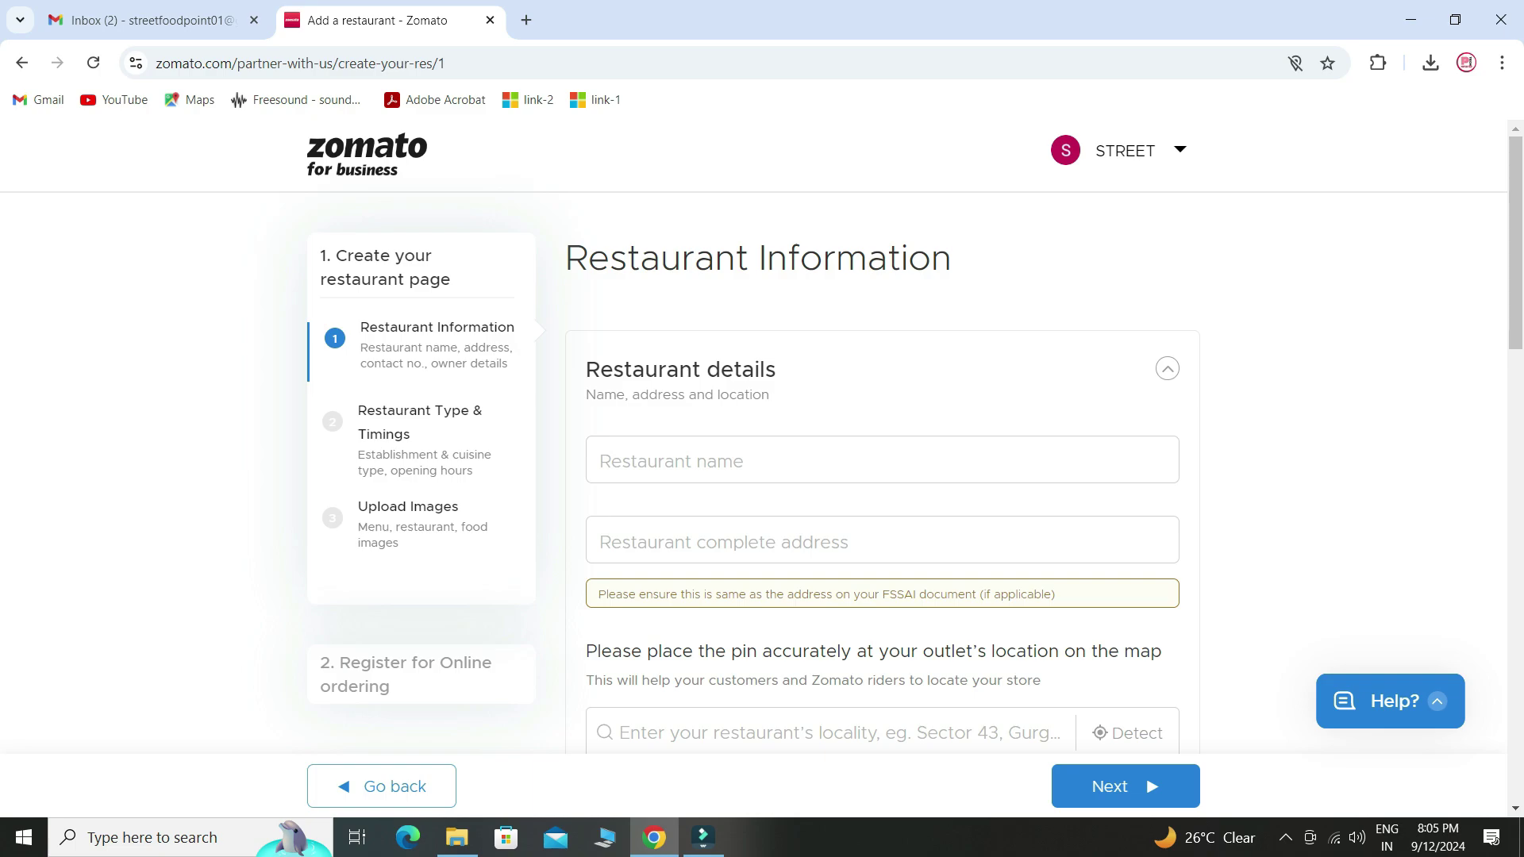
- Enter 'STREET FOOD POINT' as the restaurant name, paste the saved address, and scroll to the map
left_click(714, 460)
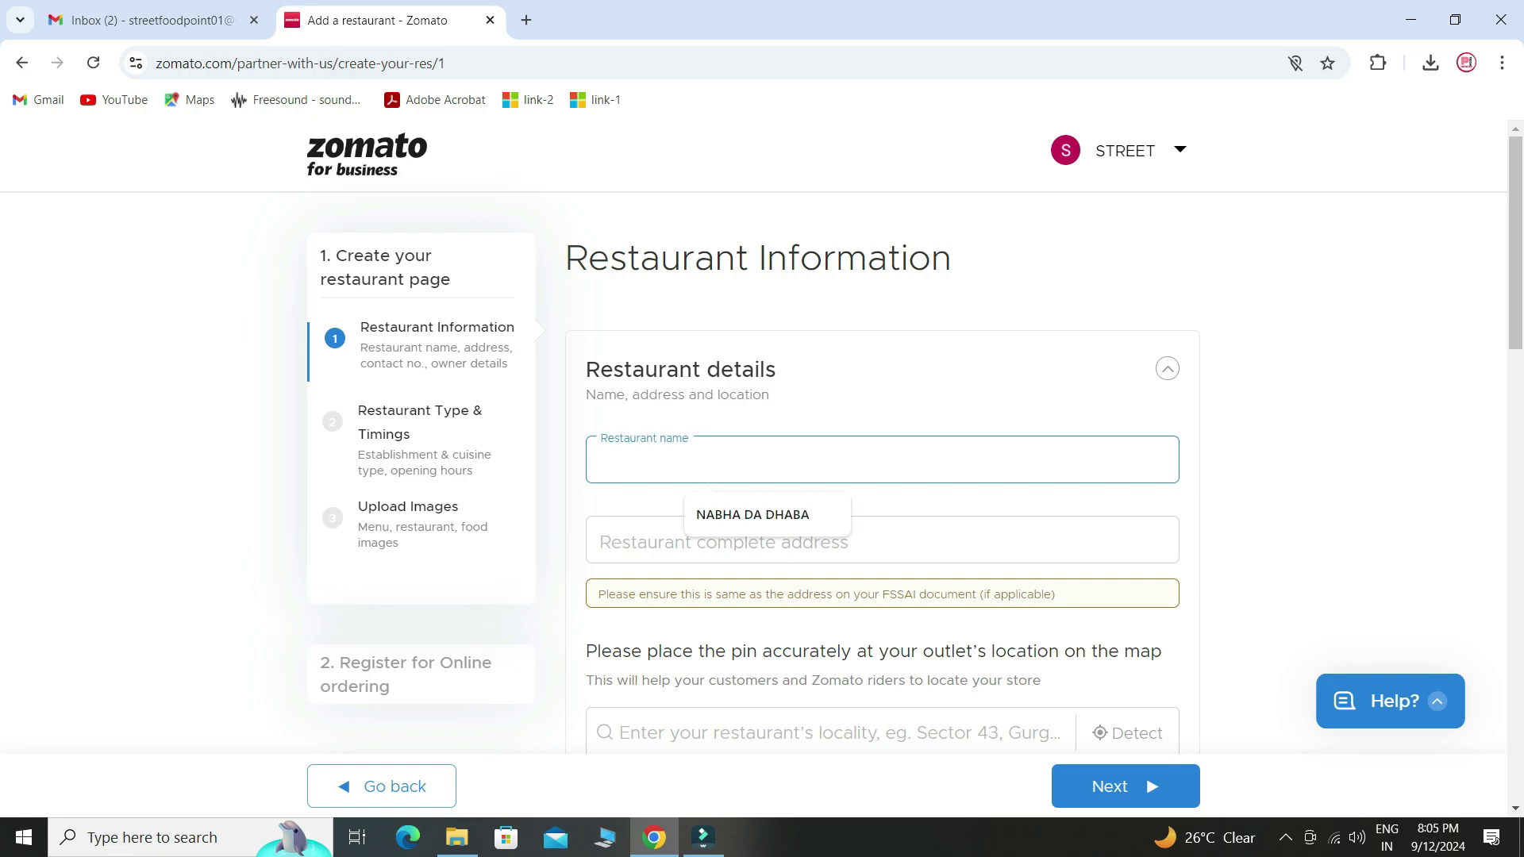
type("STREET FOOD POINT")
key("Tab")
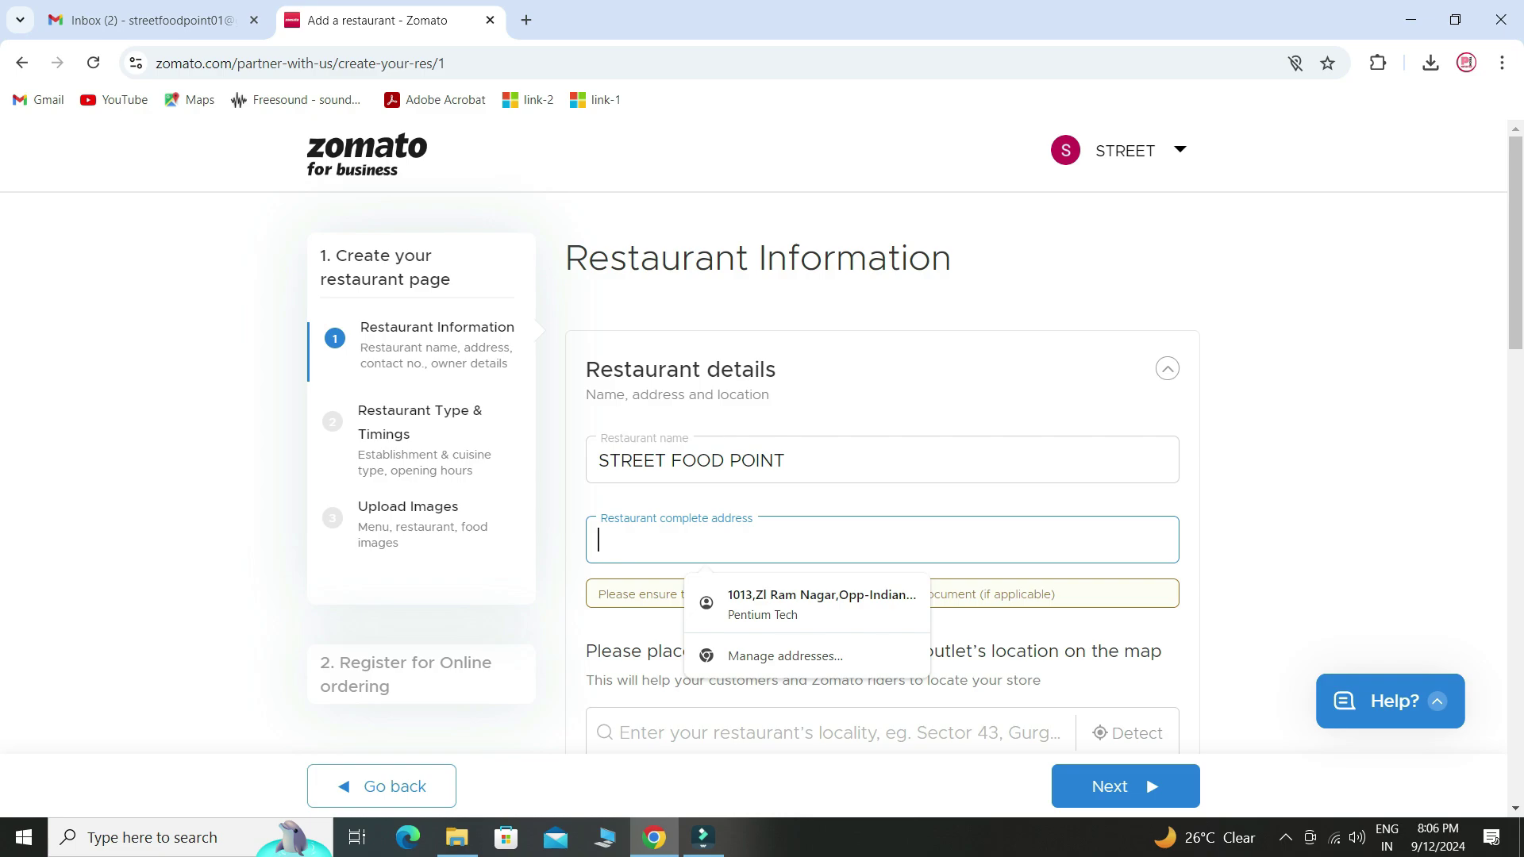
key("ctrl+v")
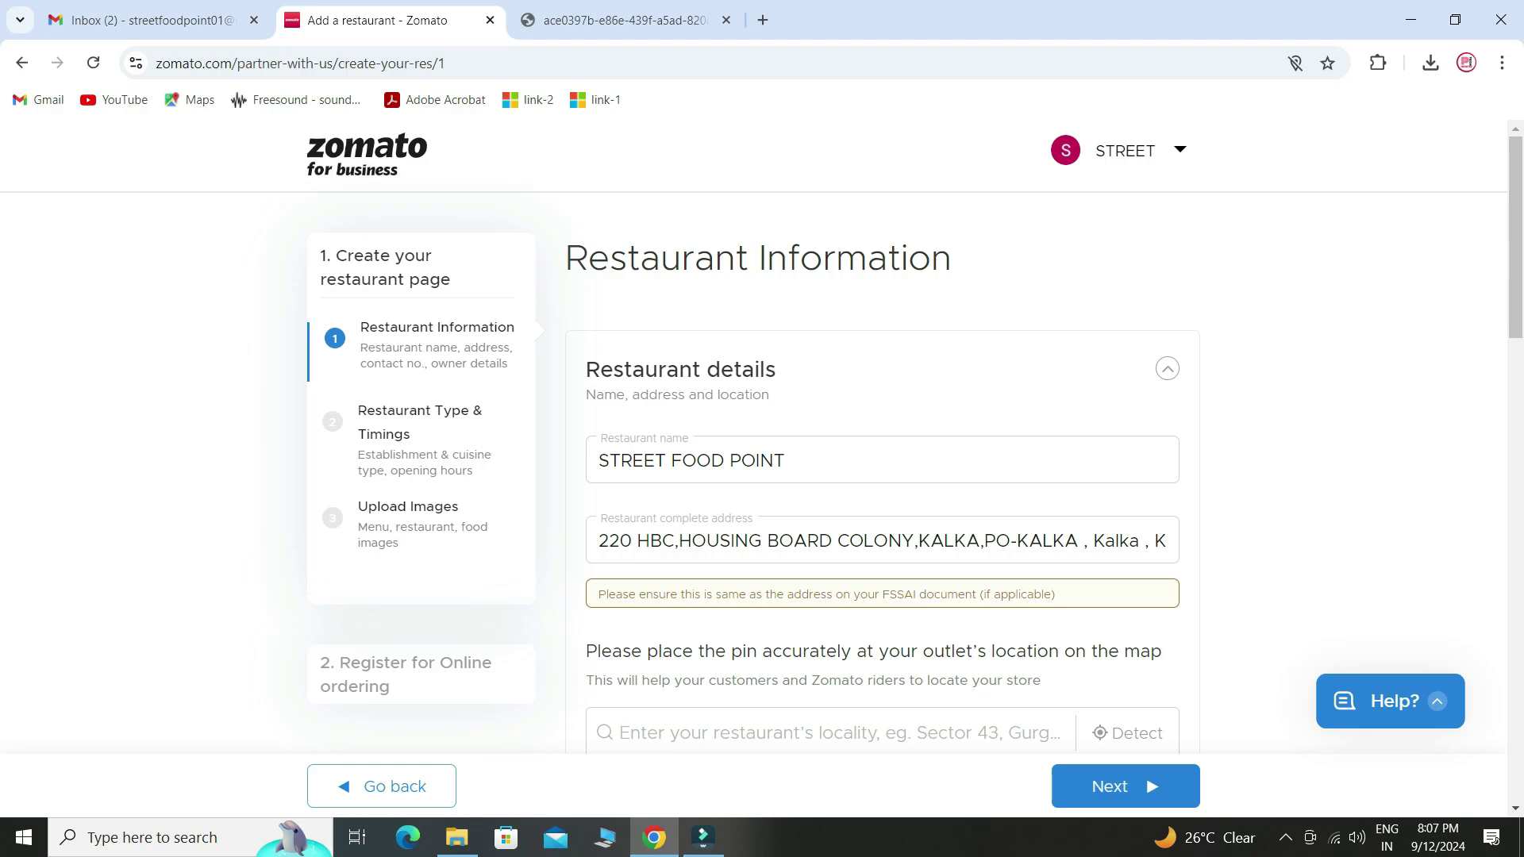
scroll(880, 436, "down", 5)
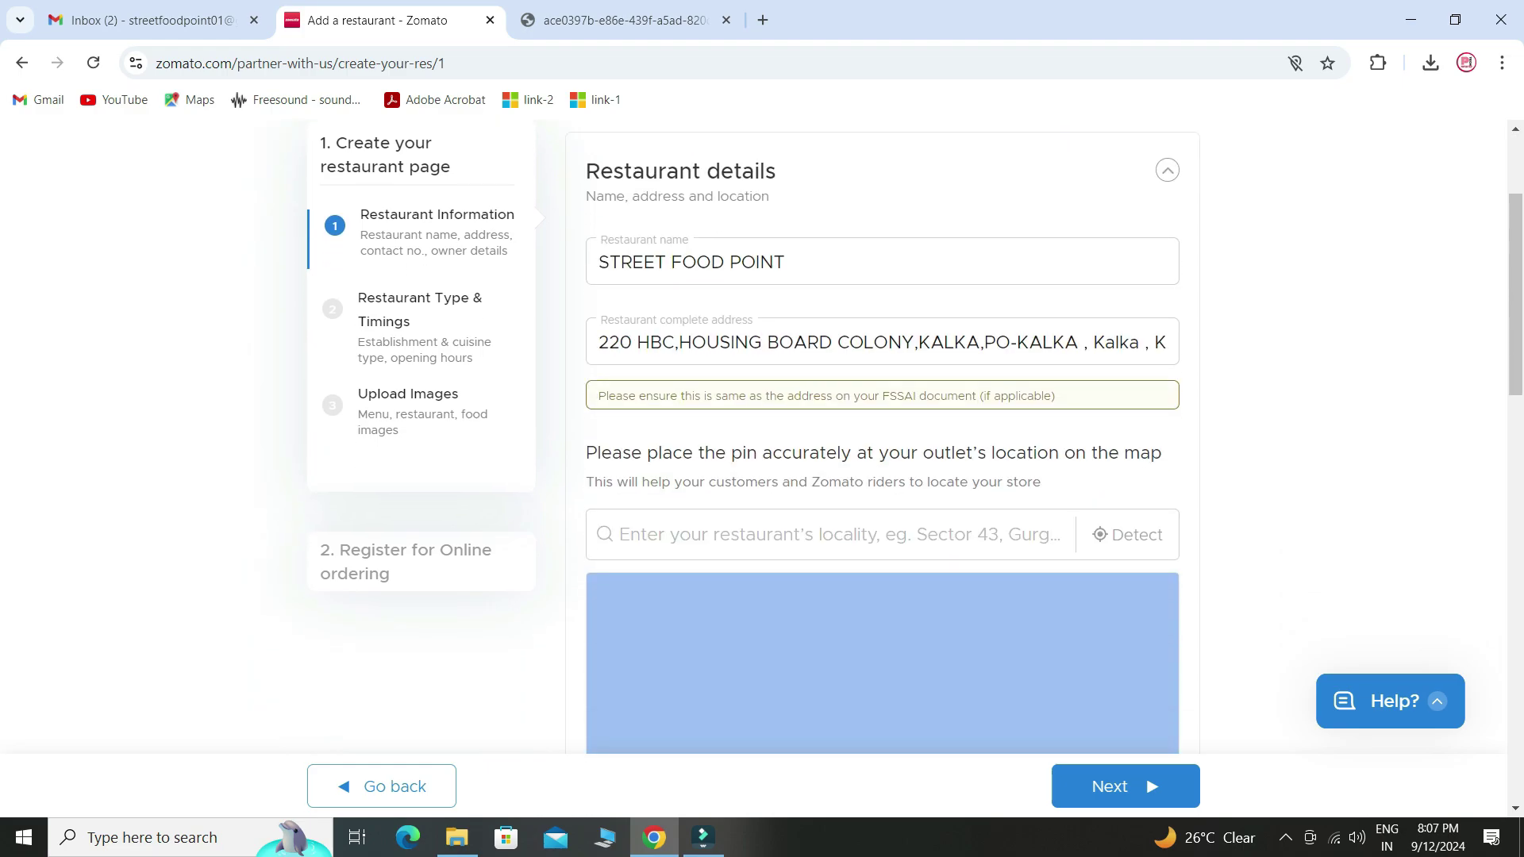
scroll(881, 436, "down", 3)
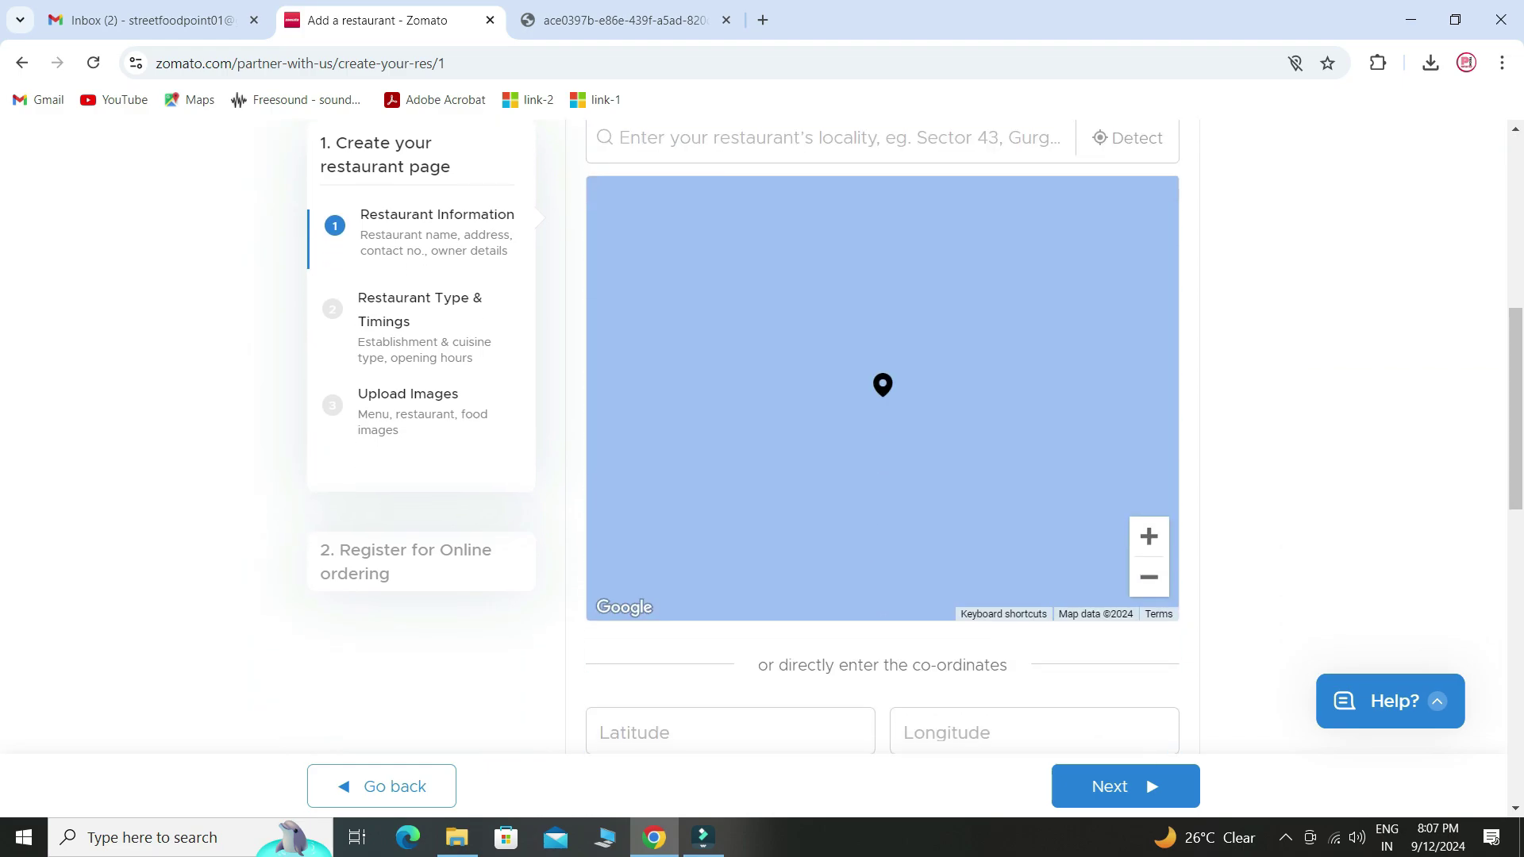
scroll(881, 436, "down", 3)
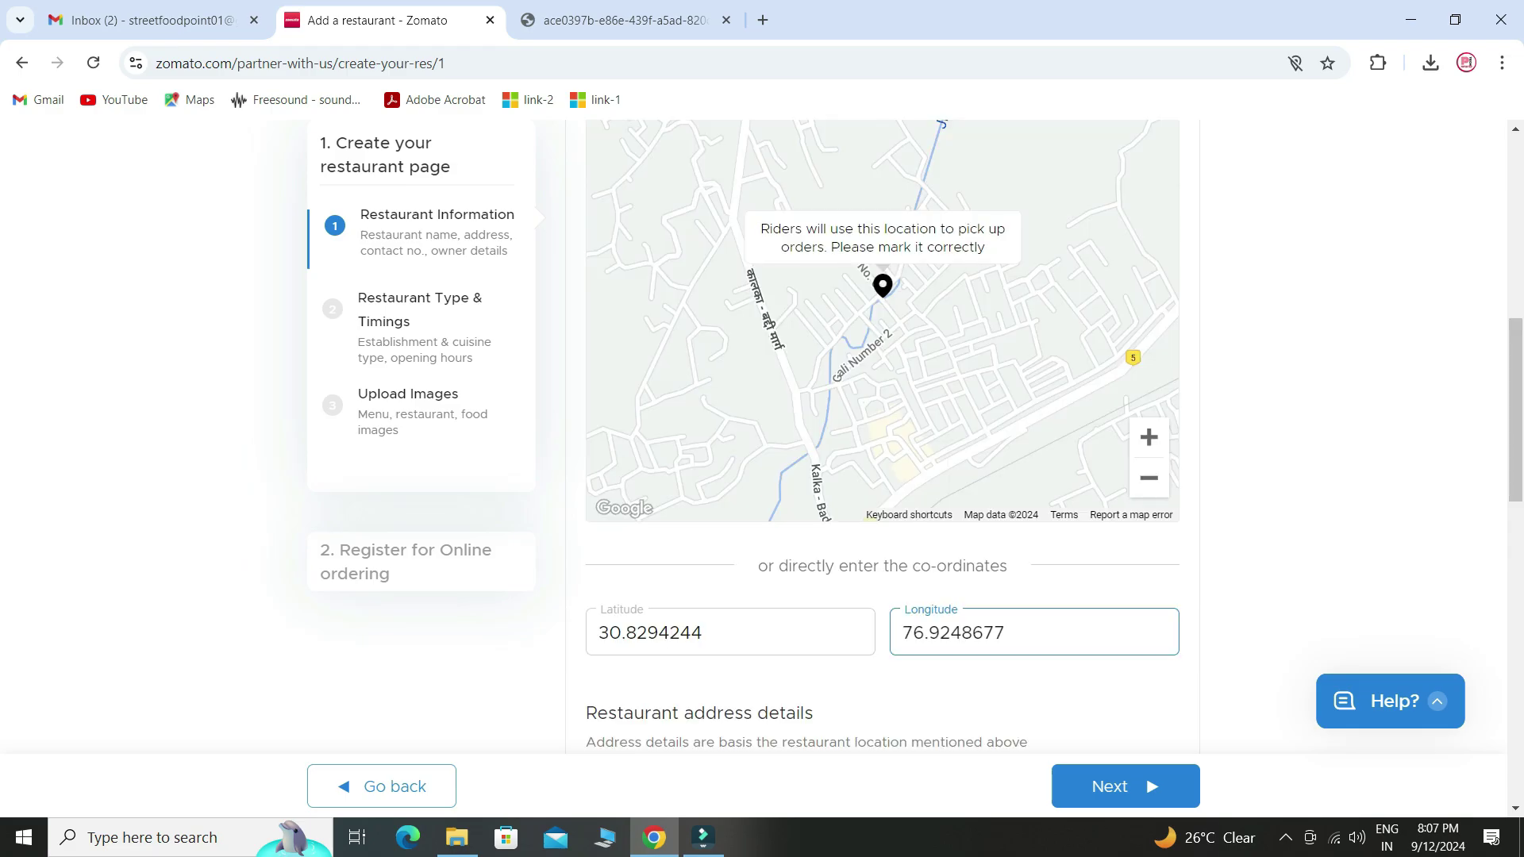
- Zoom the map in three levels on the outlet pin, then scroll to the address details
scroll(883, 437, "up", 1)
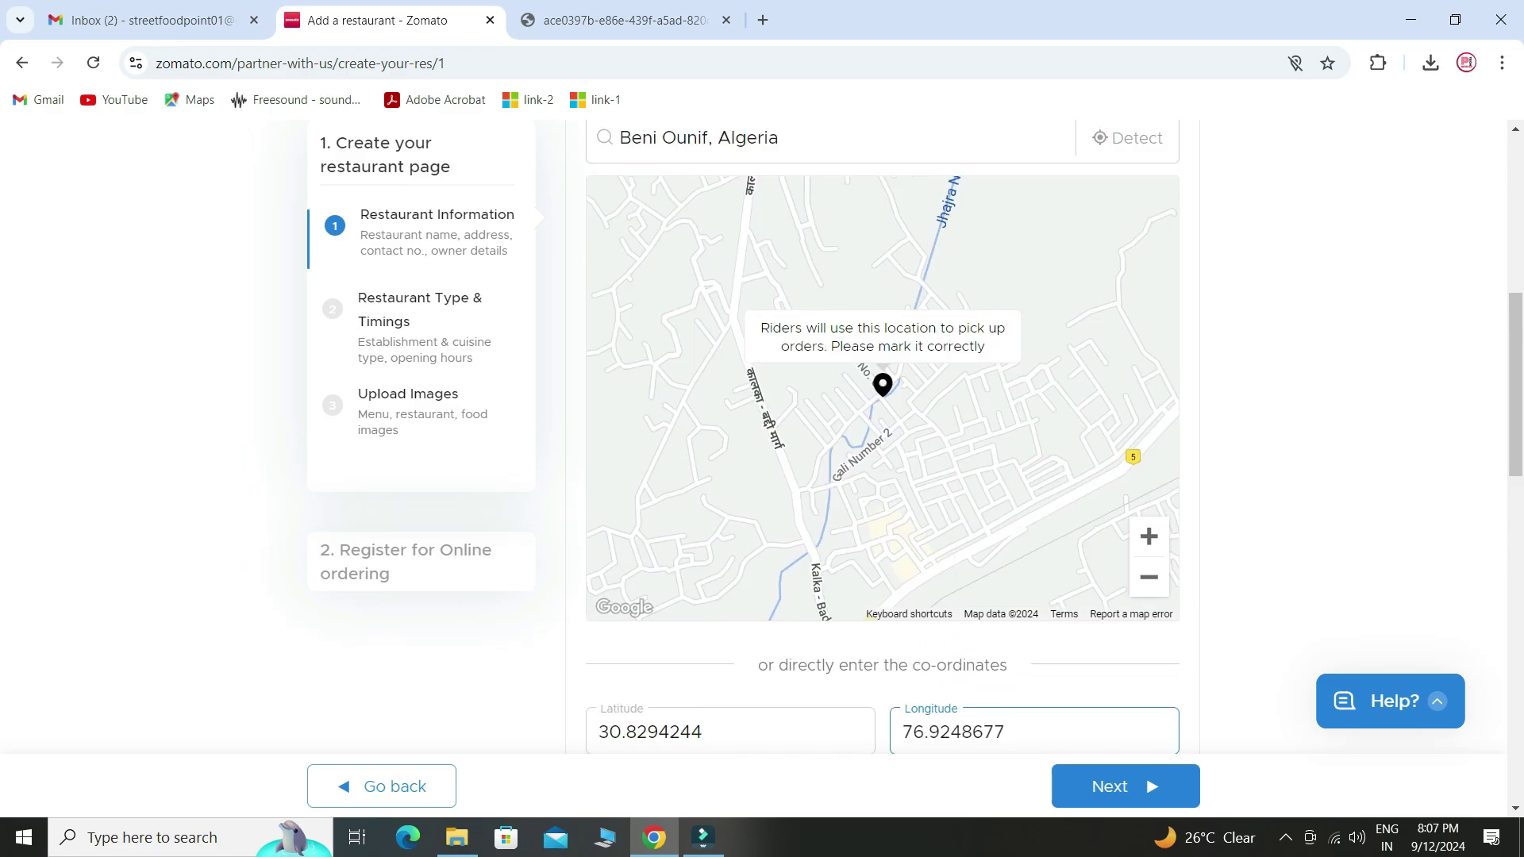
left_click(1149, 536)
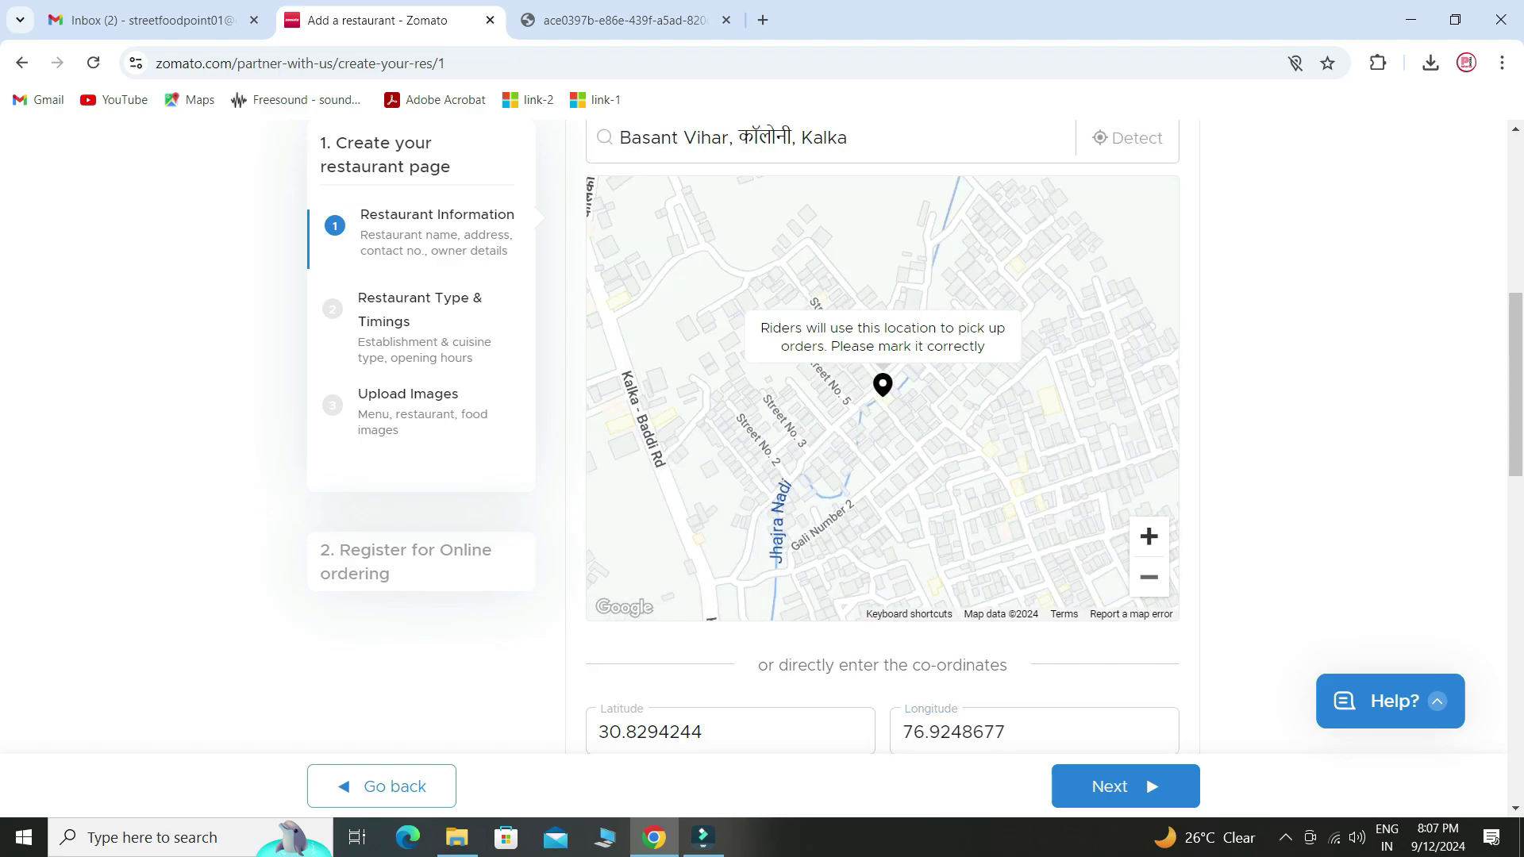
left_click(1149, 536)
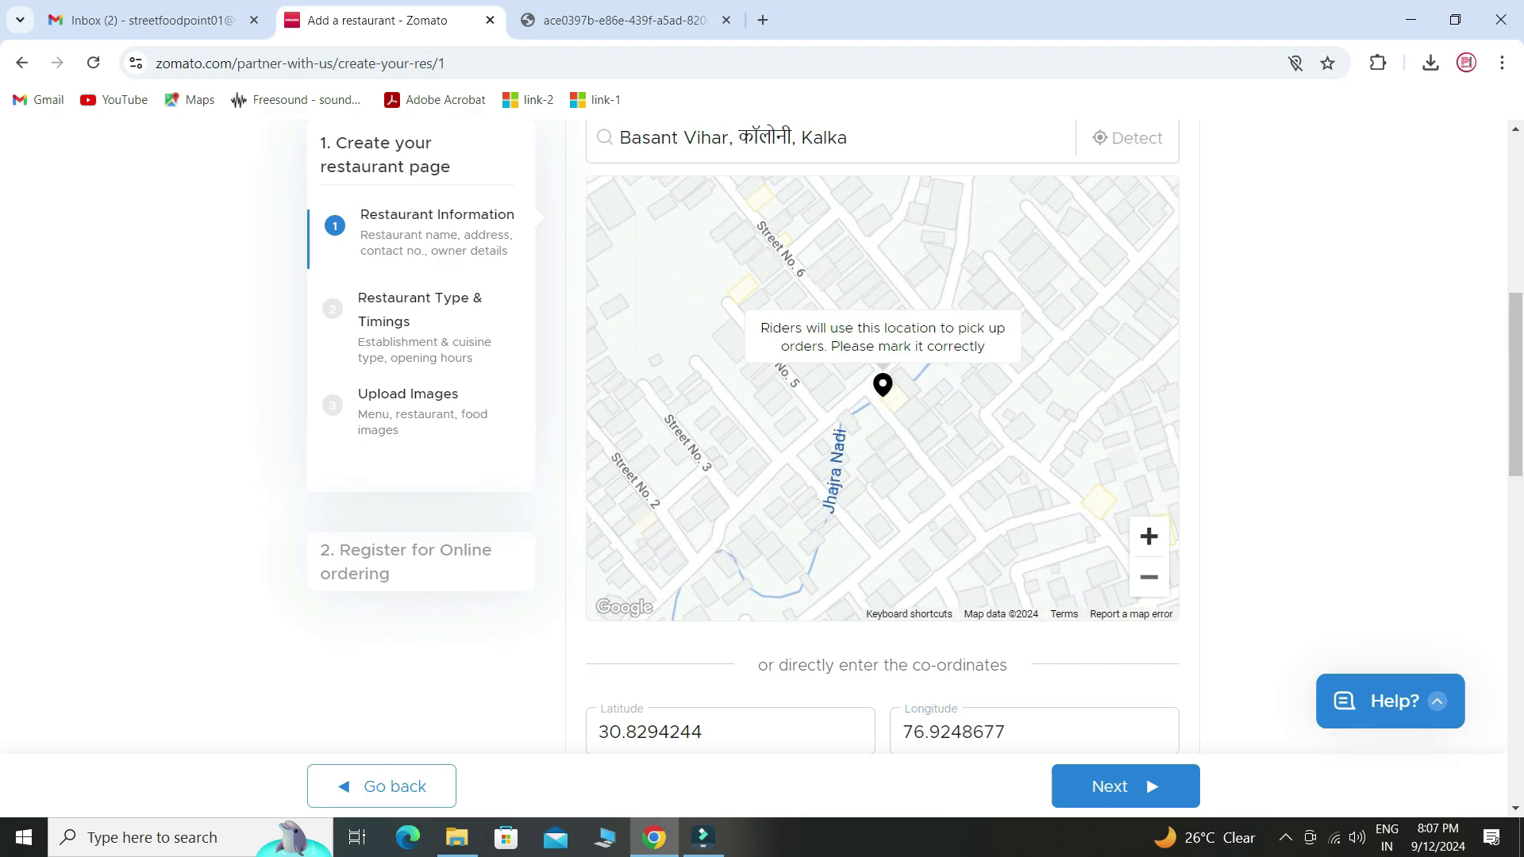
left_click(1149, 536)
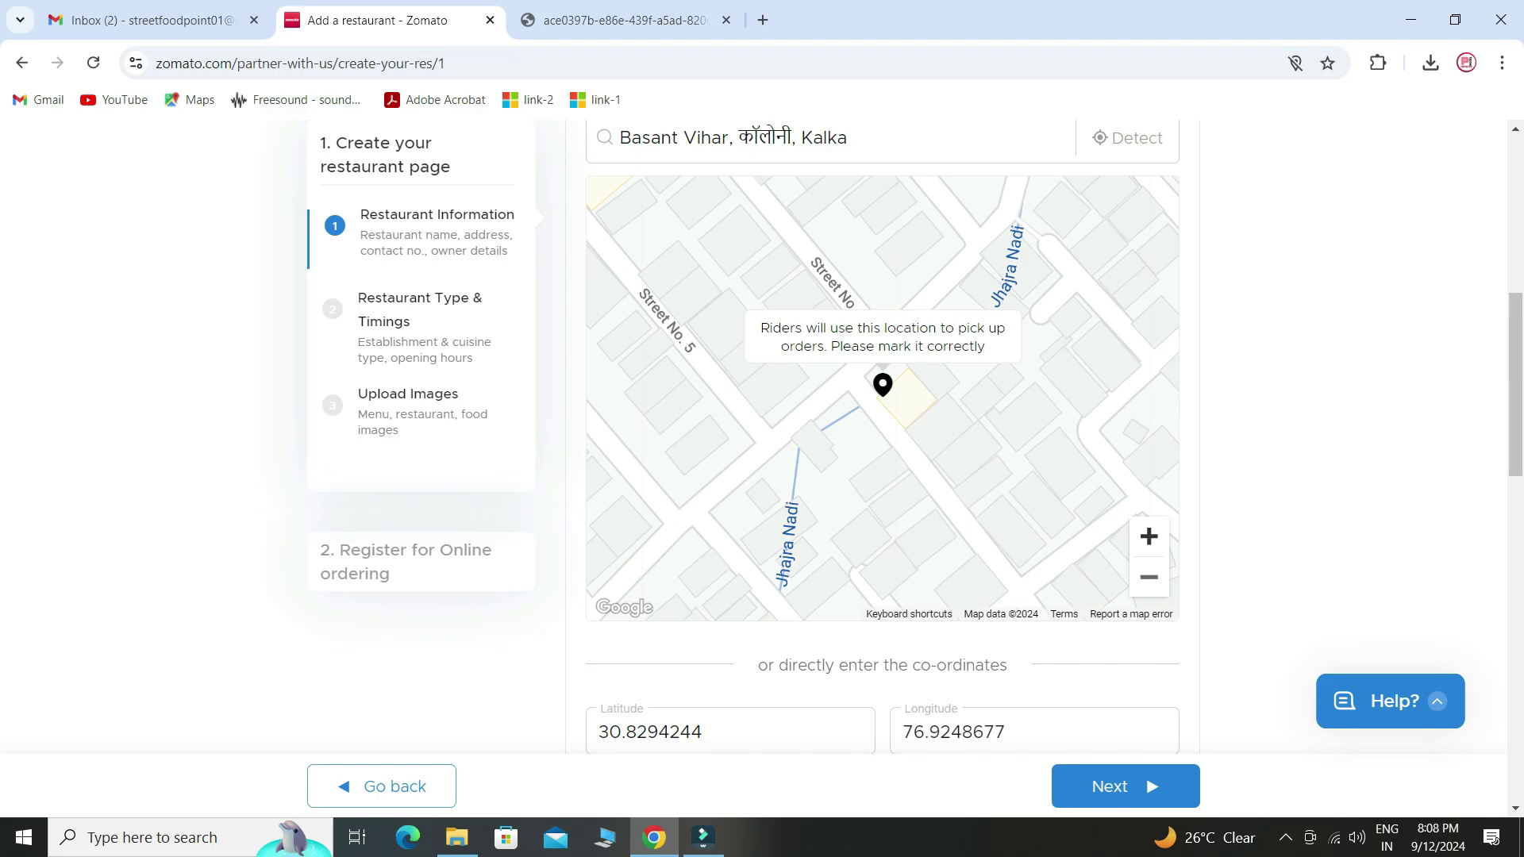
scroll(881, 437, "down", 2)
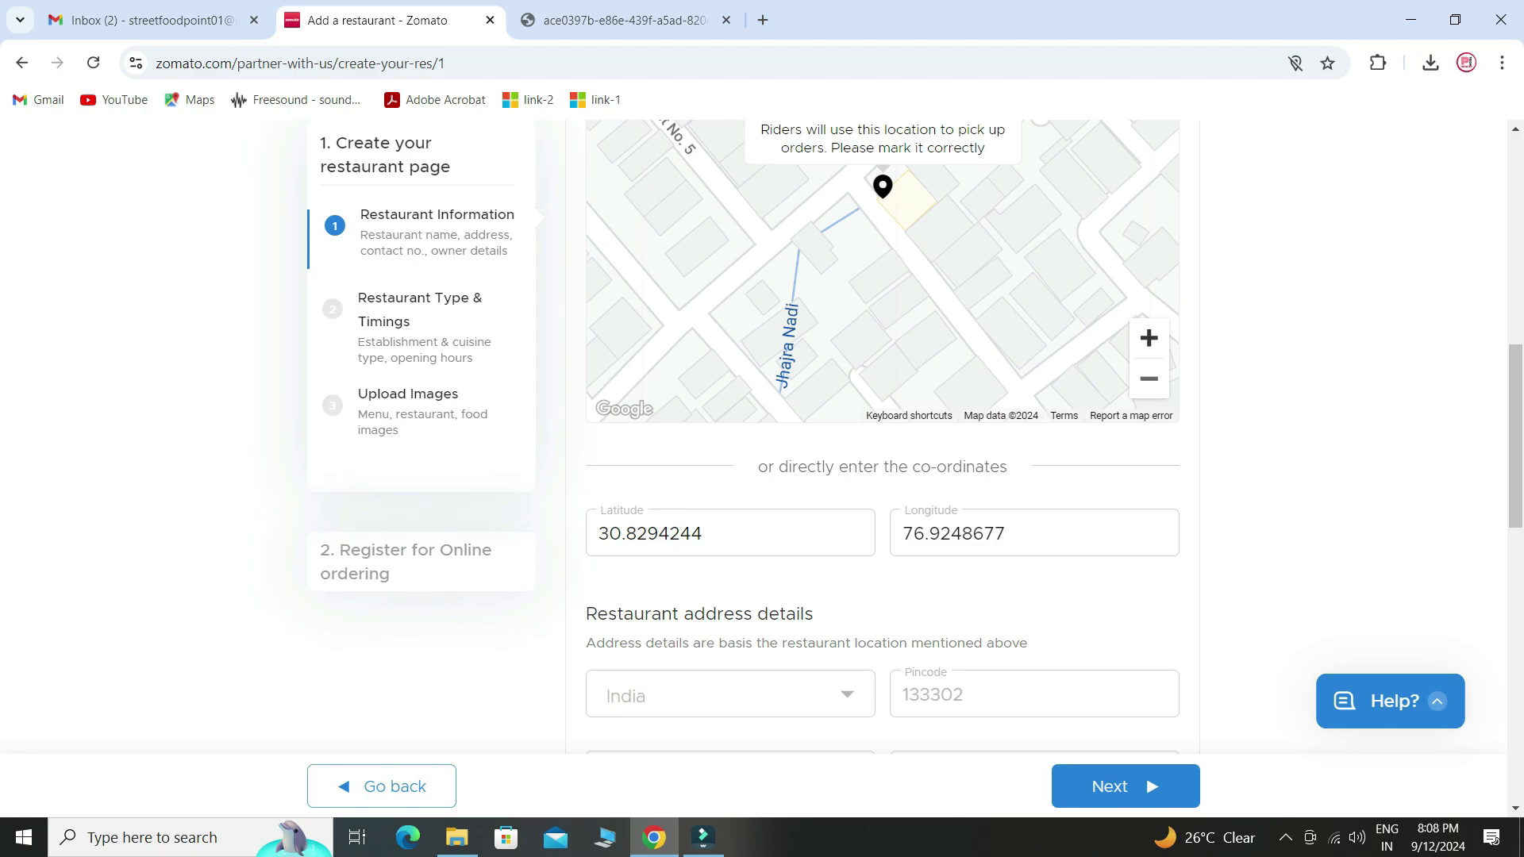
scroll(882, 433, "down", 4)
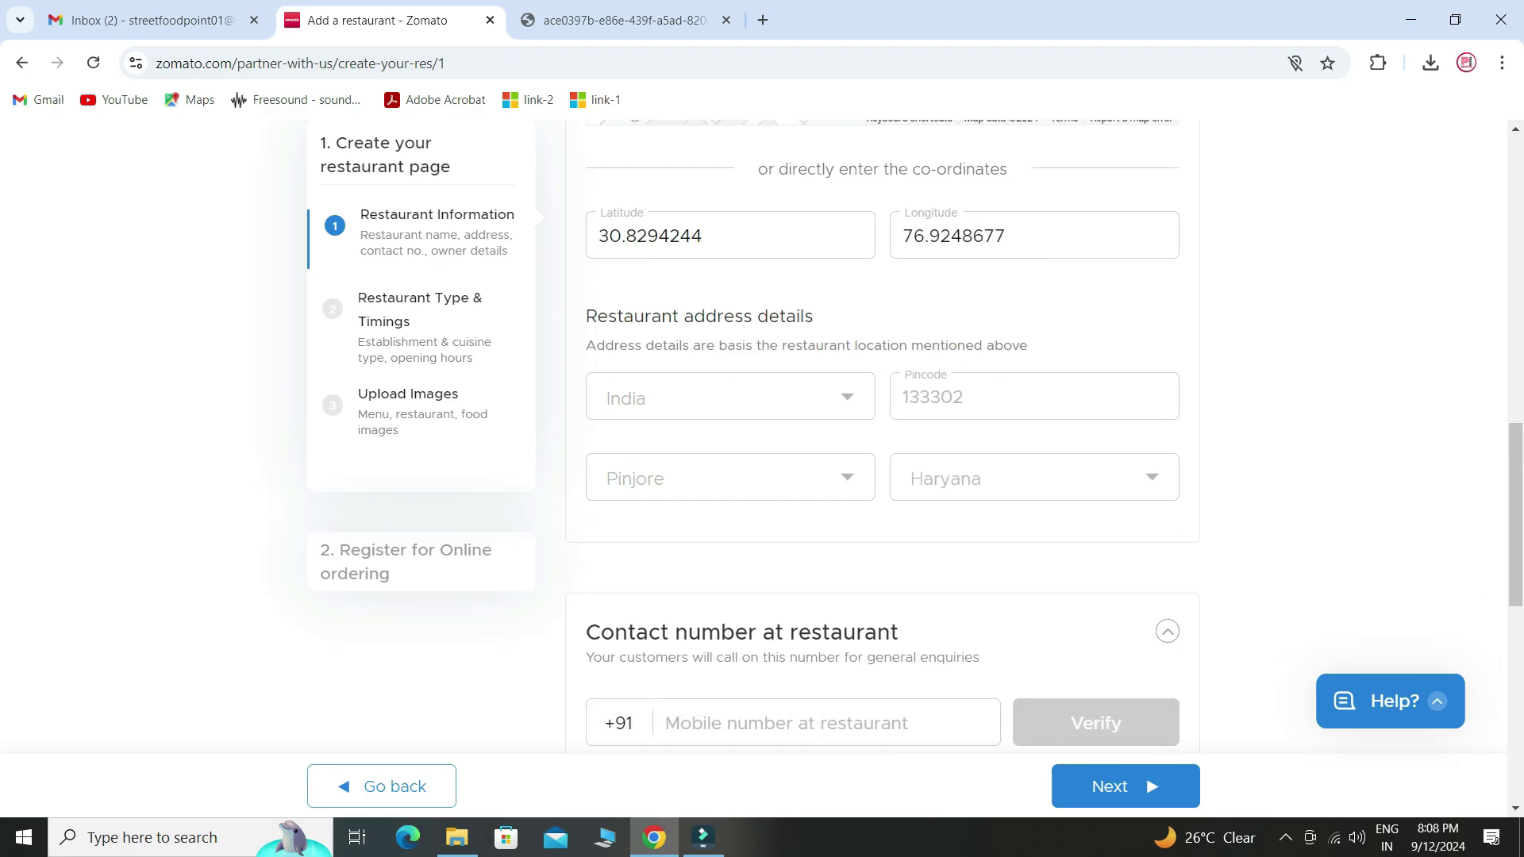
- Paste the restaurant's contact mobile number and verify it with a one-time password
scroll(882, 433, "down", 4)
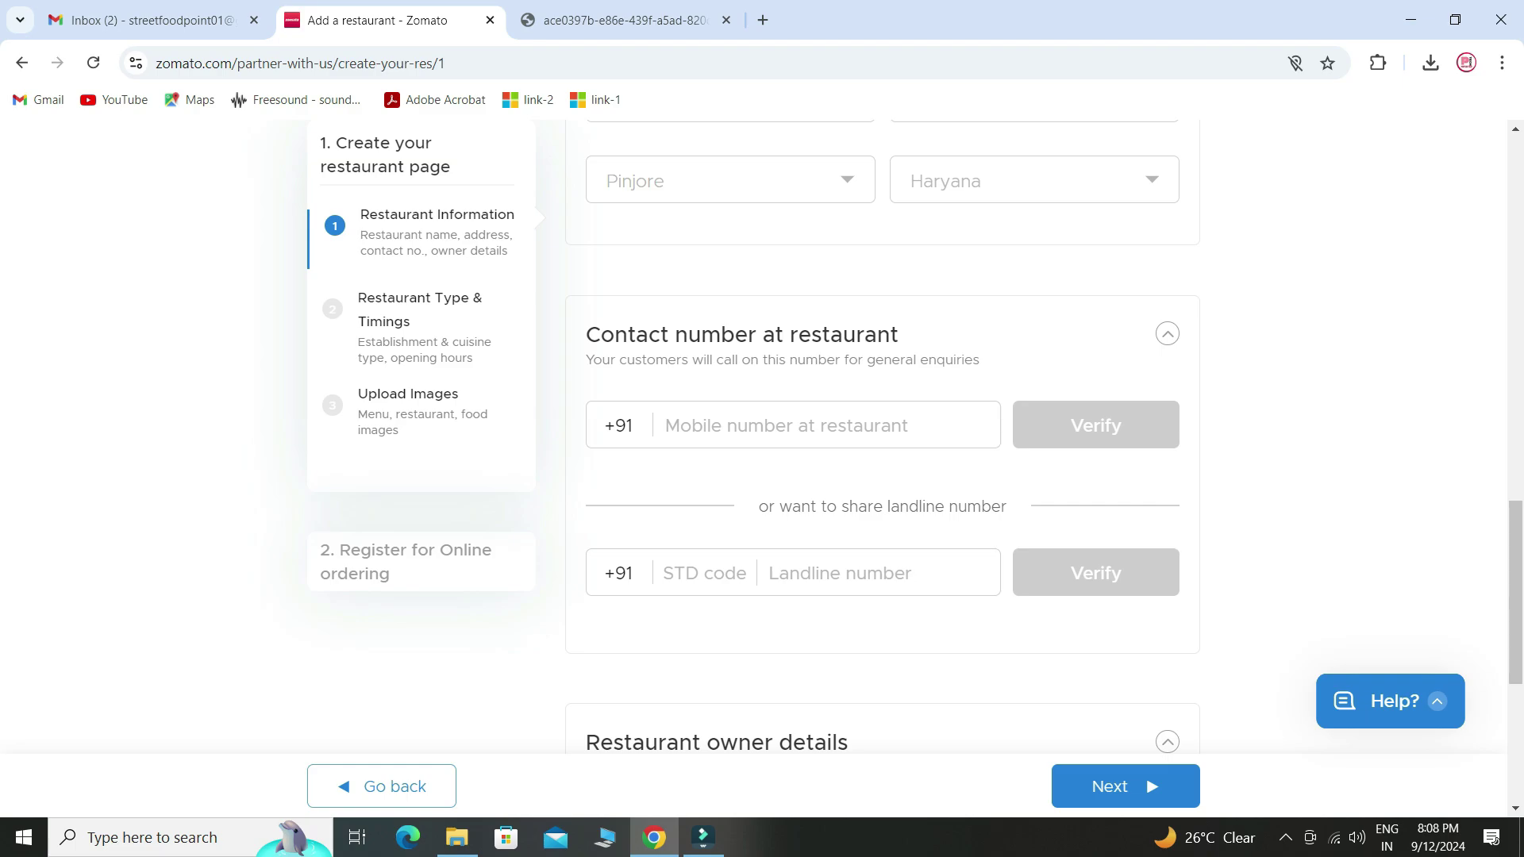
left_click(792, 425)
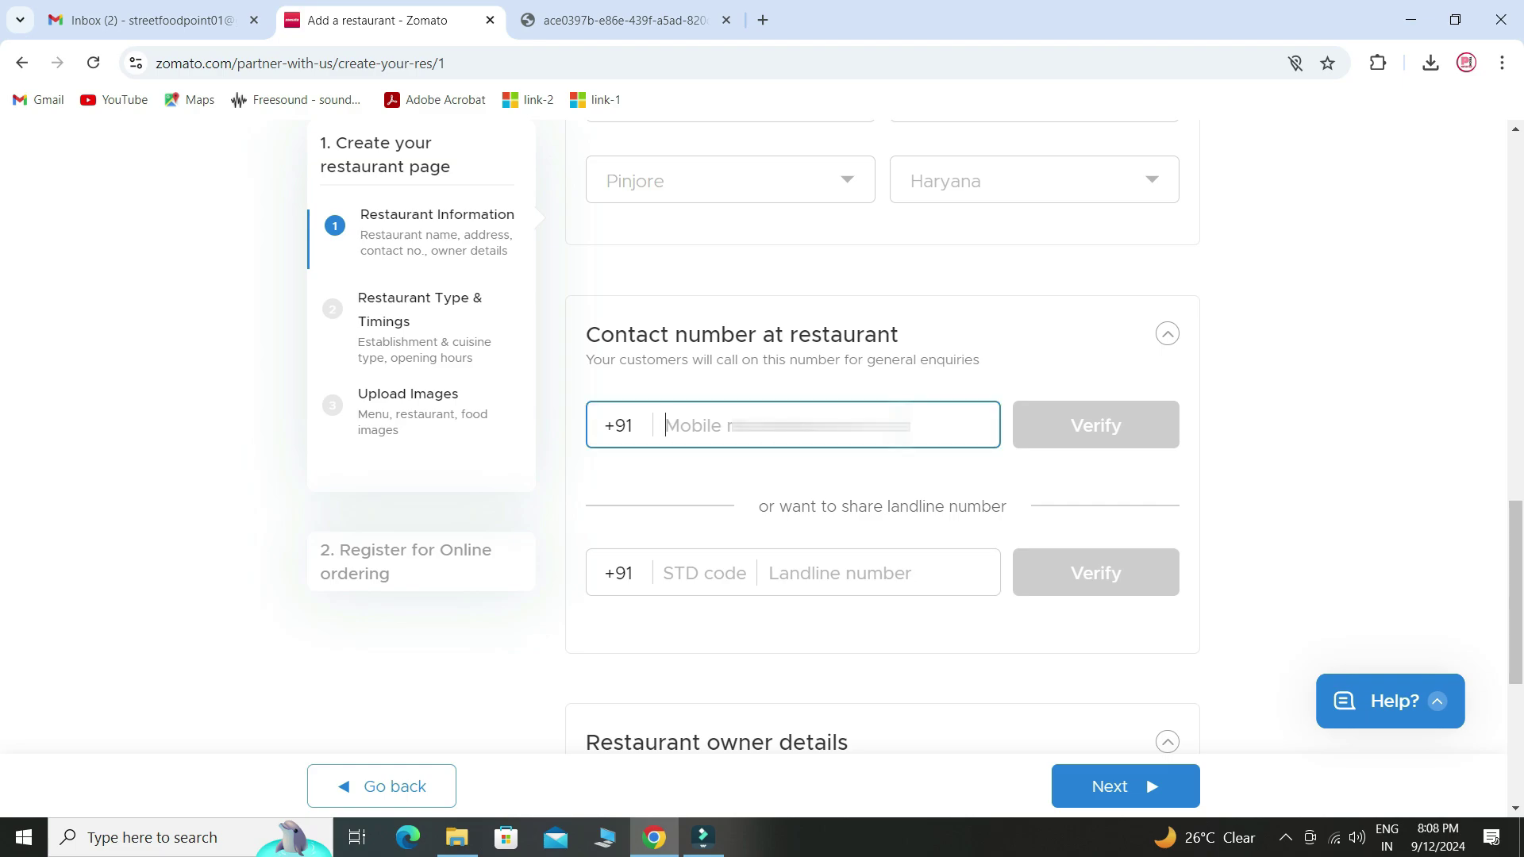
key("ctrl+v")
left_click(1095, 425)
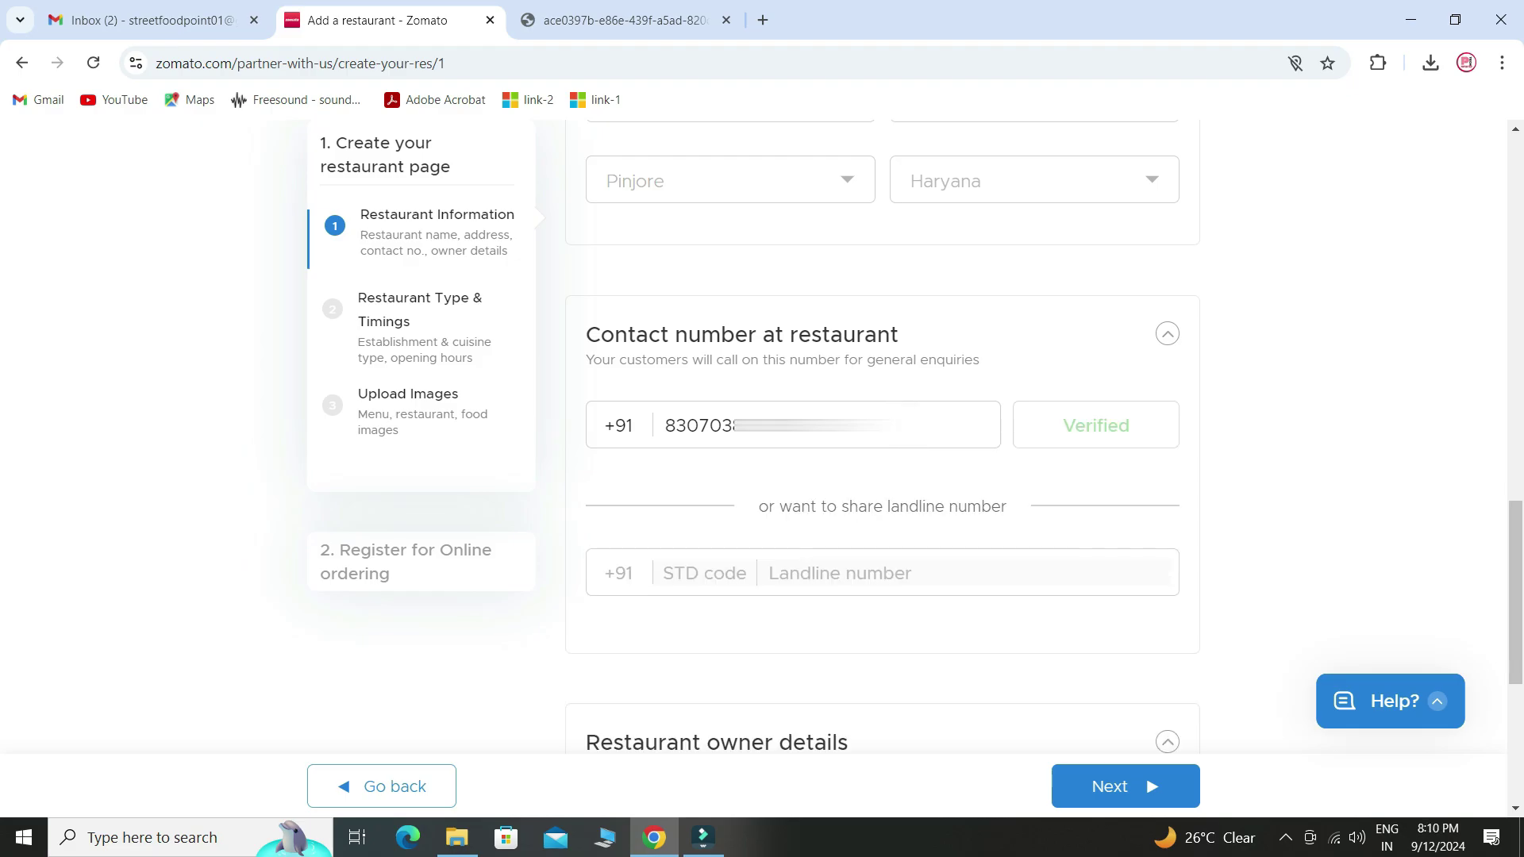
scroll(880, 437, "down", 2)
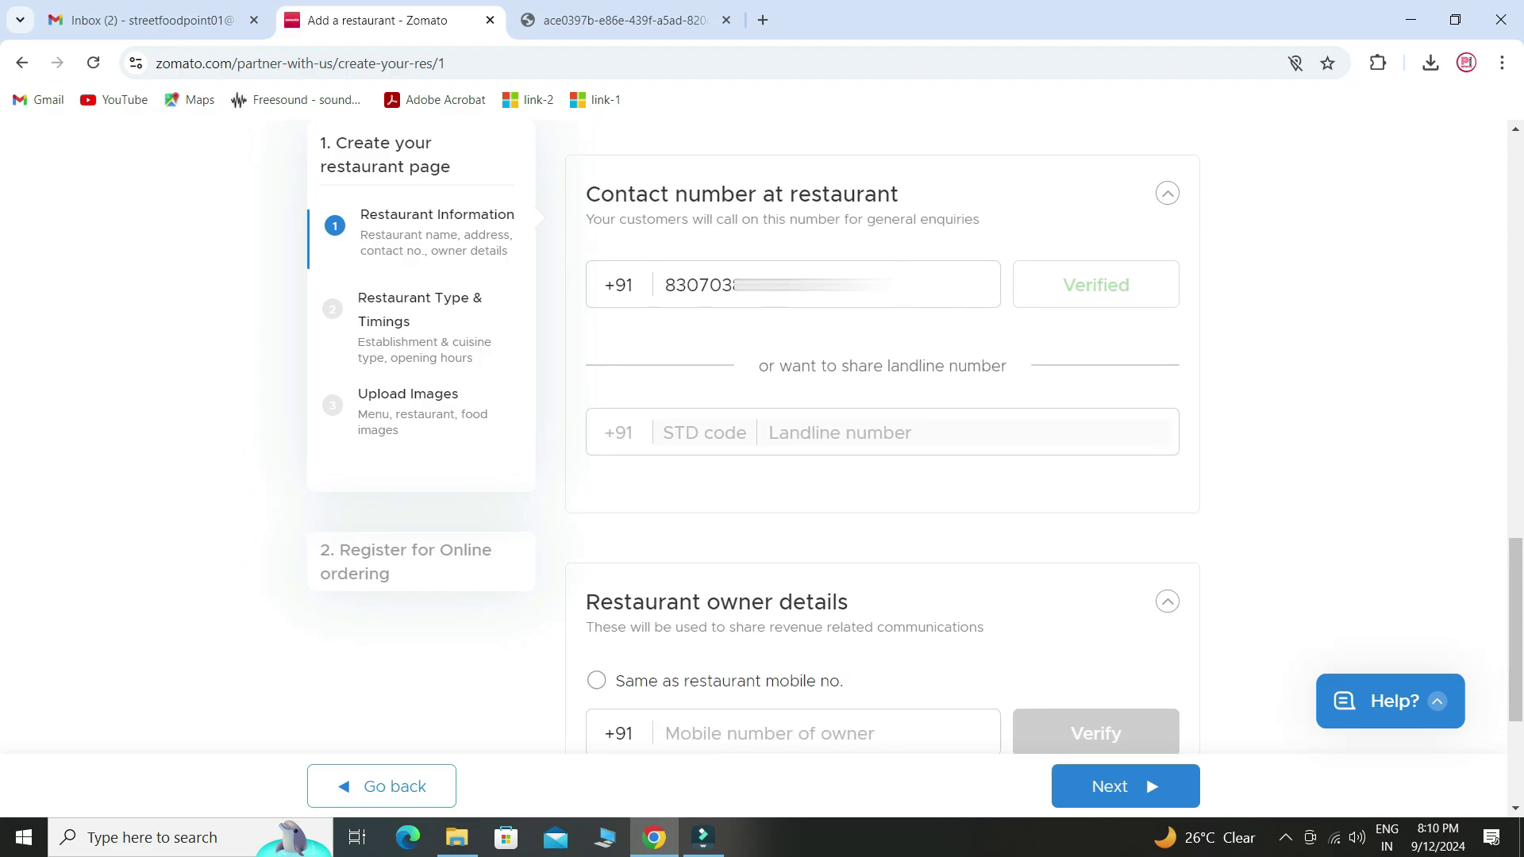
scroll(881, 436, "down", 3)
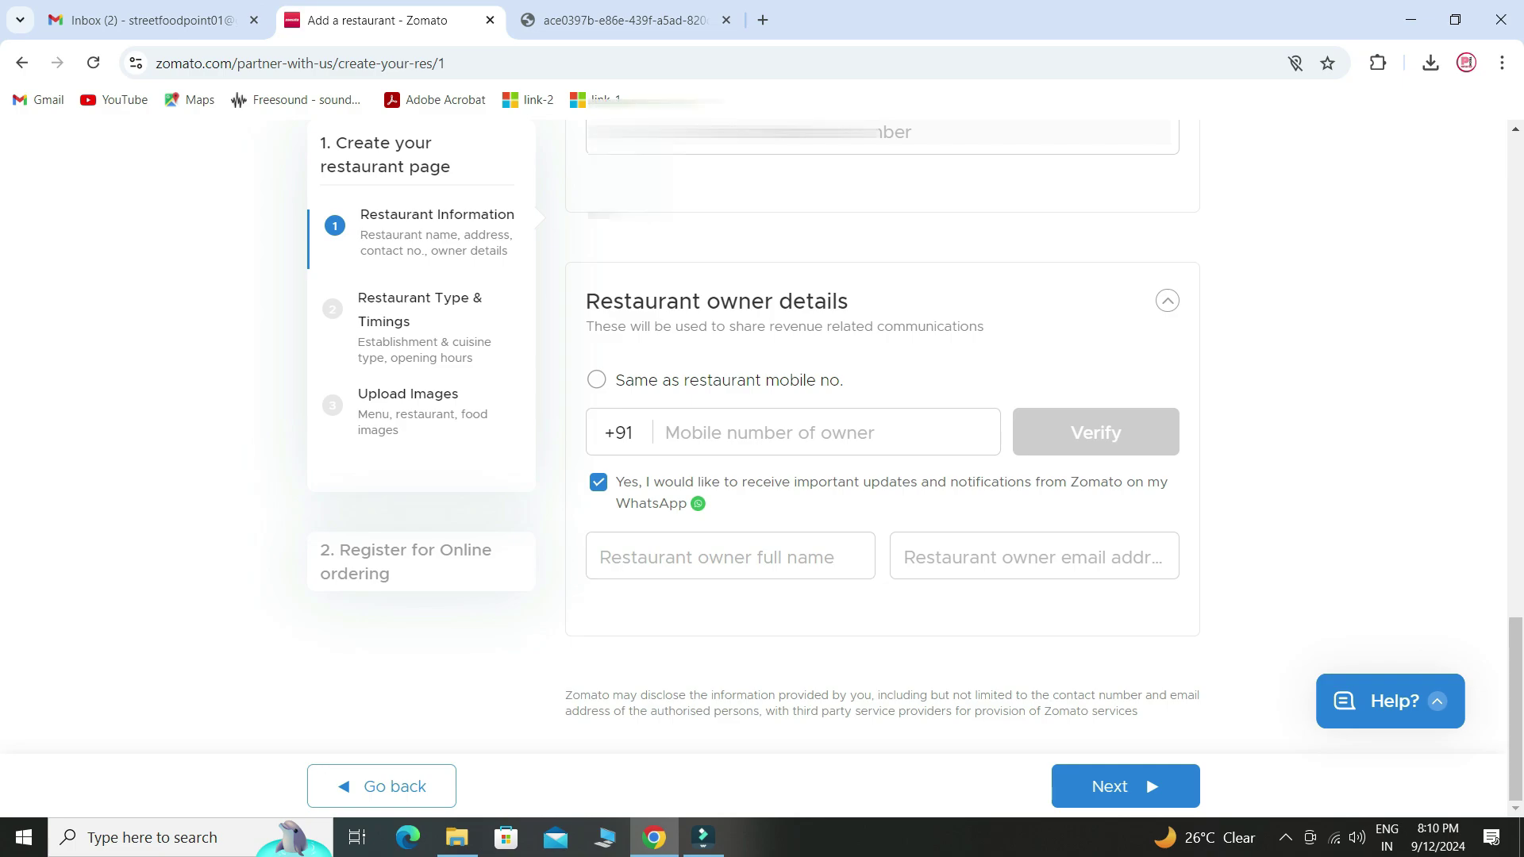
- Reuse the restaurant mobile as the owner's number and autofill the owner's full name and e-mail
scroll(881, 436, "up", 2)
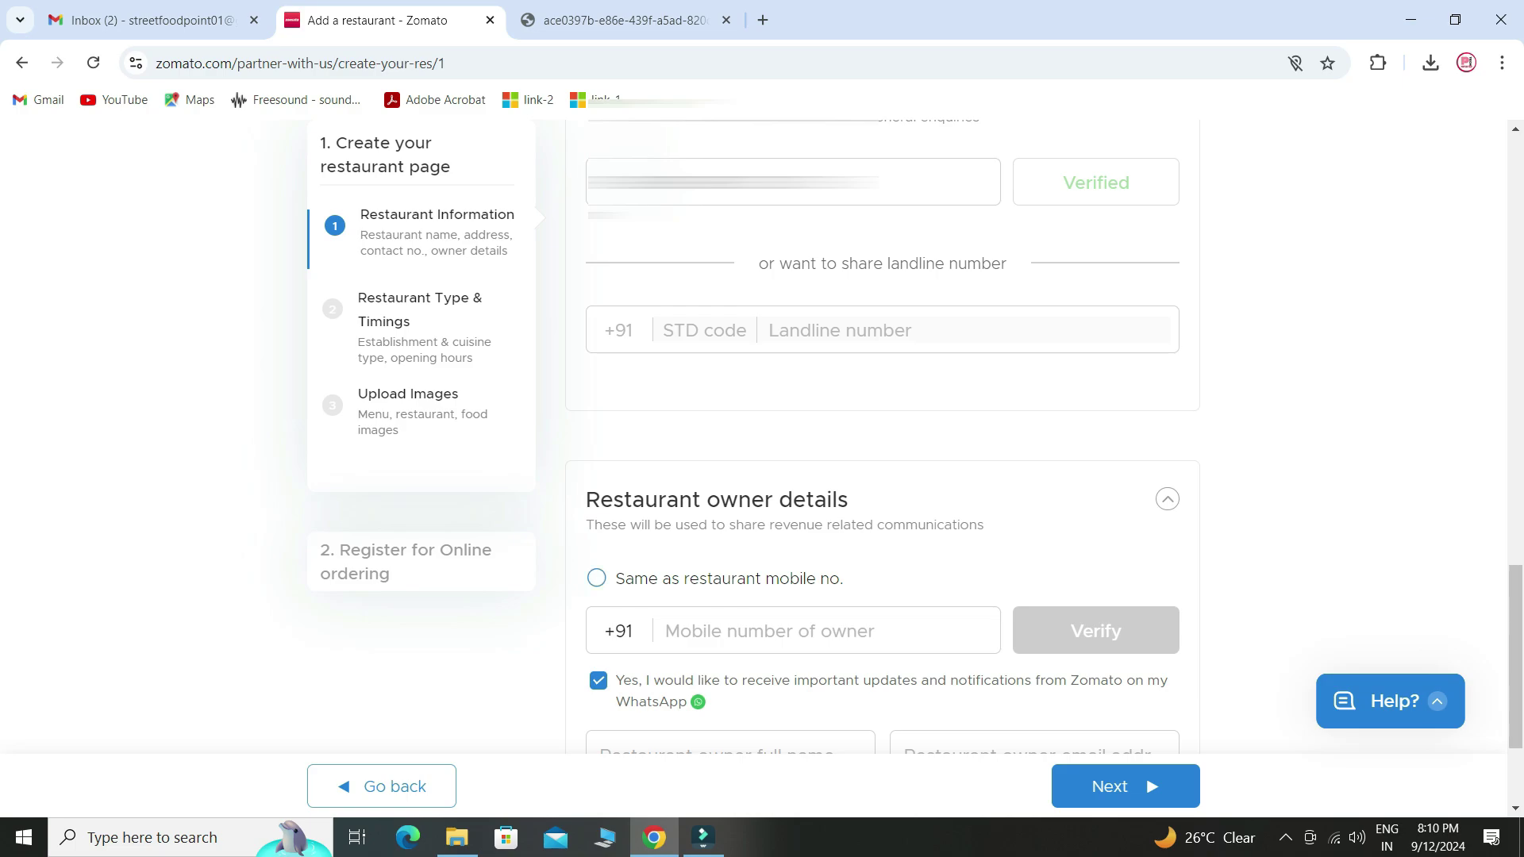
left_click(596, 578)
scroll(881, 437, "down", 3)
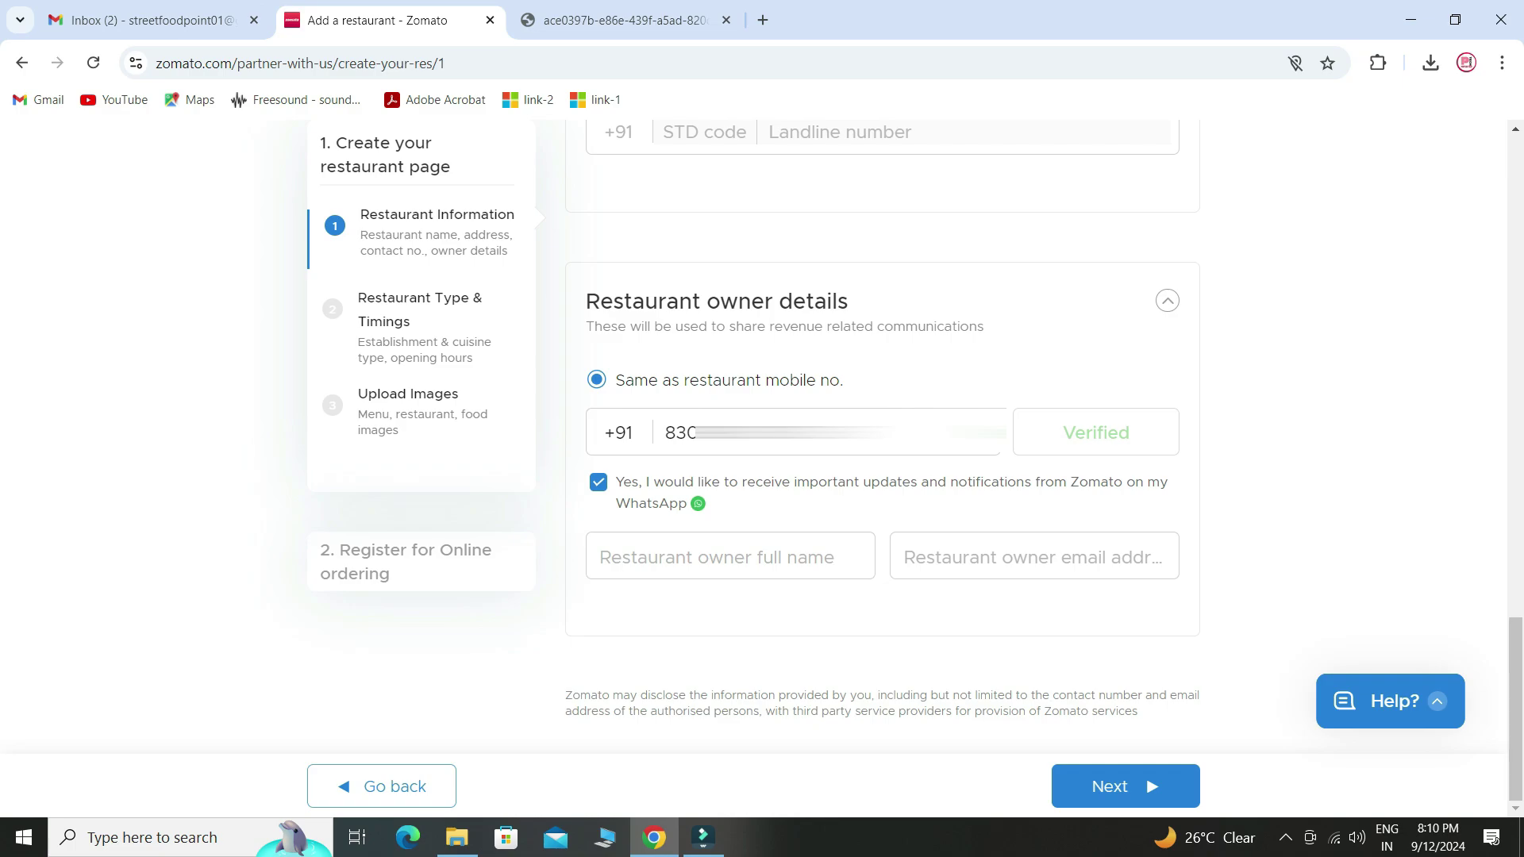
left_click(730, 557)
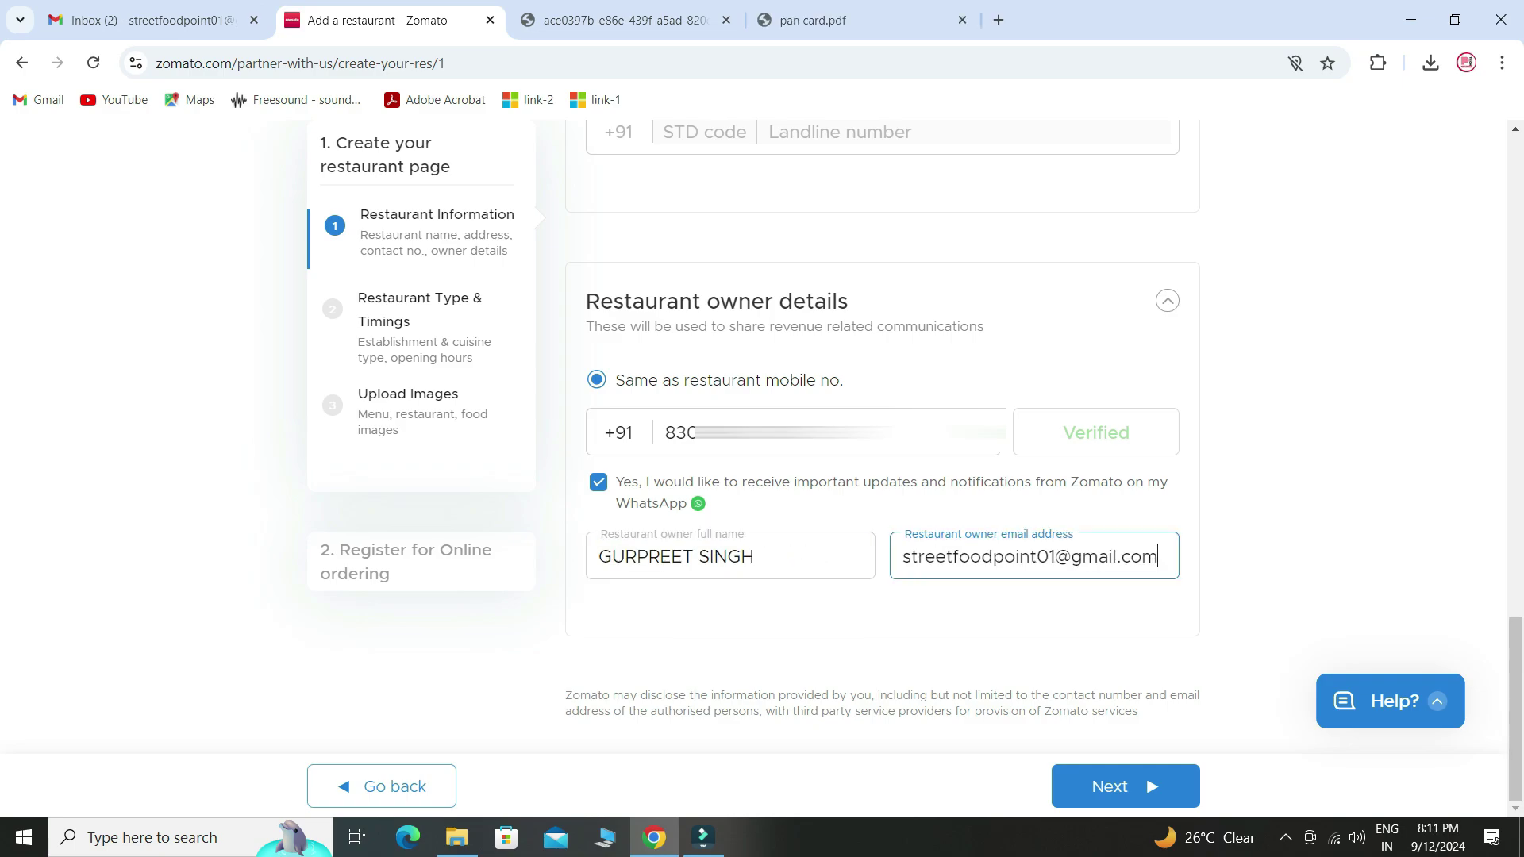
scroll(882, 476, "up", 1)
scroll(882, 476, "down", 1)
- Continue to Restaurant Type & Timings and offer both delivery and dine-in
left_click(1125, 786)
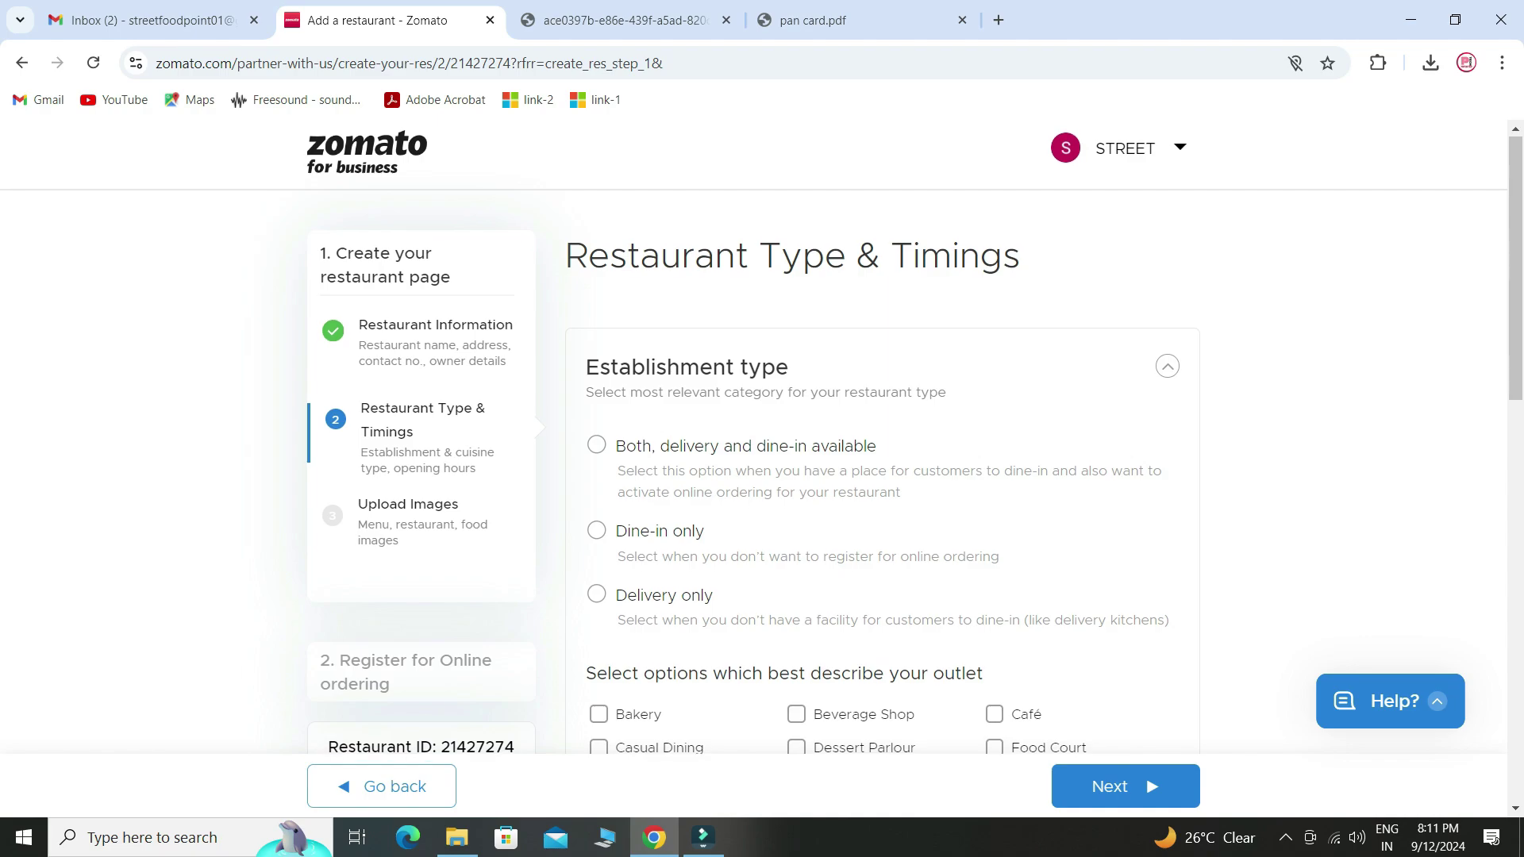
scroll(881, 444, "down", 2)
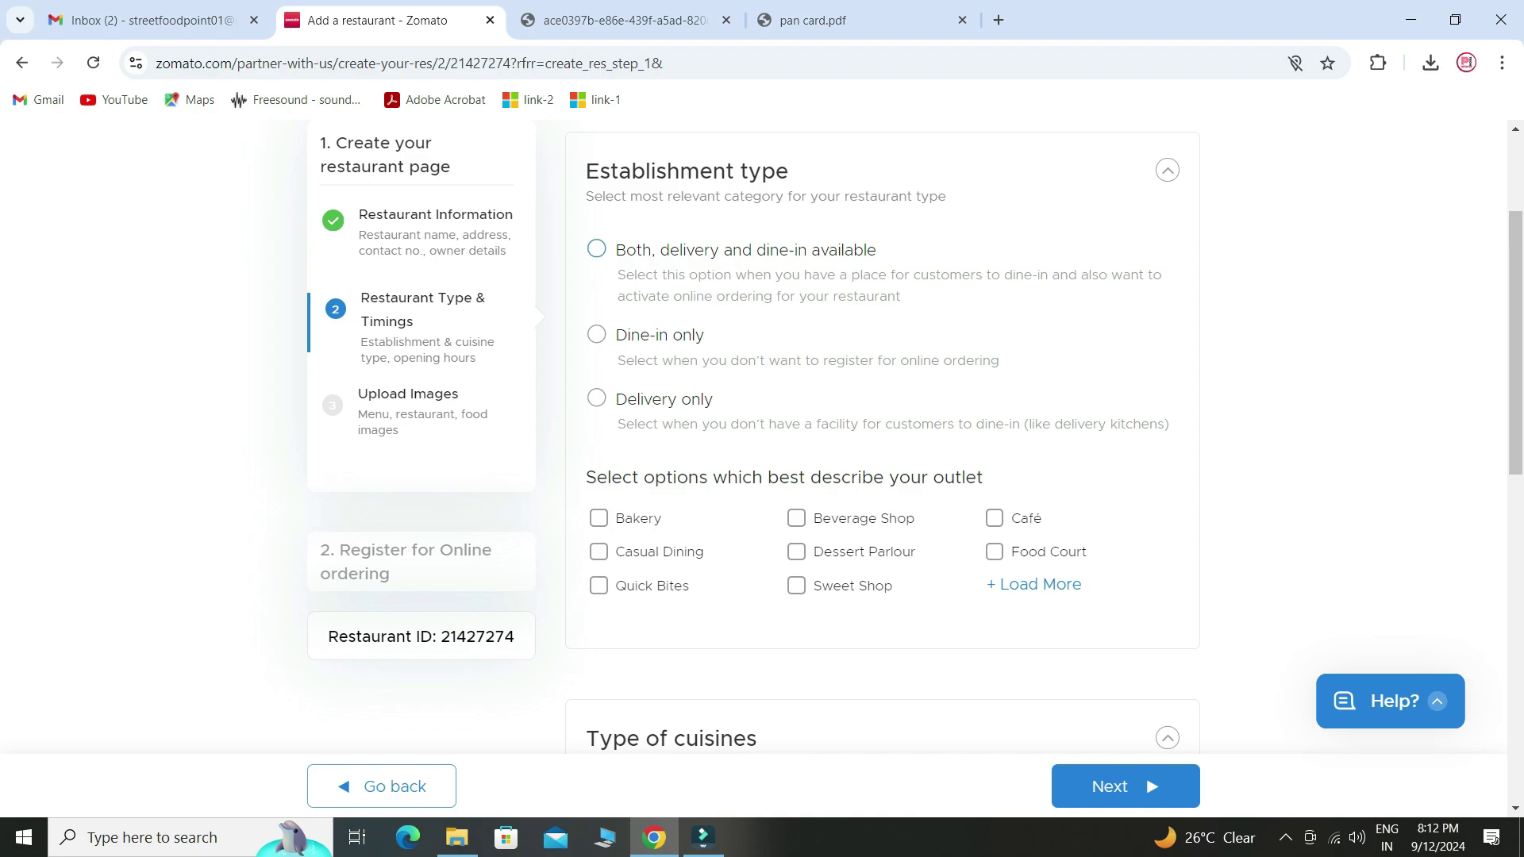
left_click(596, 249)
- Expand the full outlet type list and mark the outlet as a Dhaba
scroll(882, 476, "down", 2)
scroll(882, 476, "up", 2)
left_click(1034, 585)
scroll(1034, 584, "down", 2)
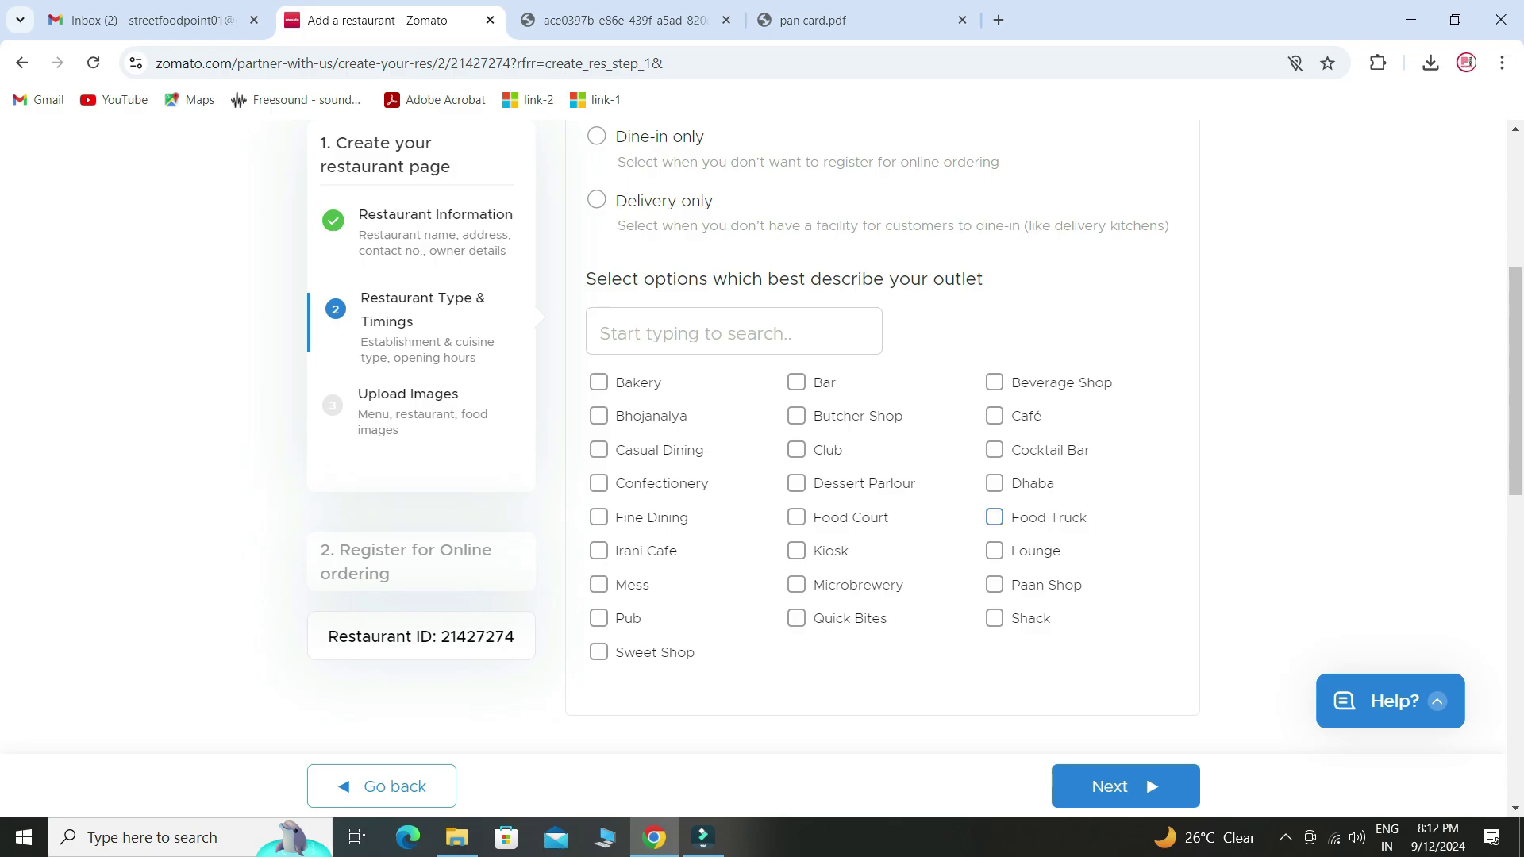
left_click(993, 483)
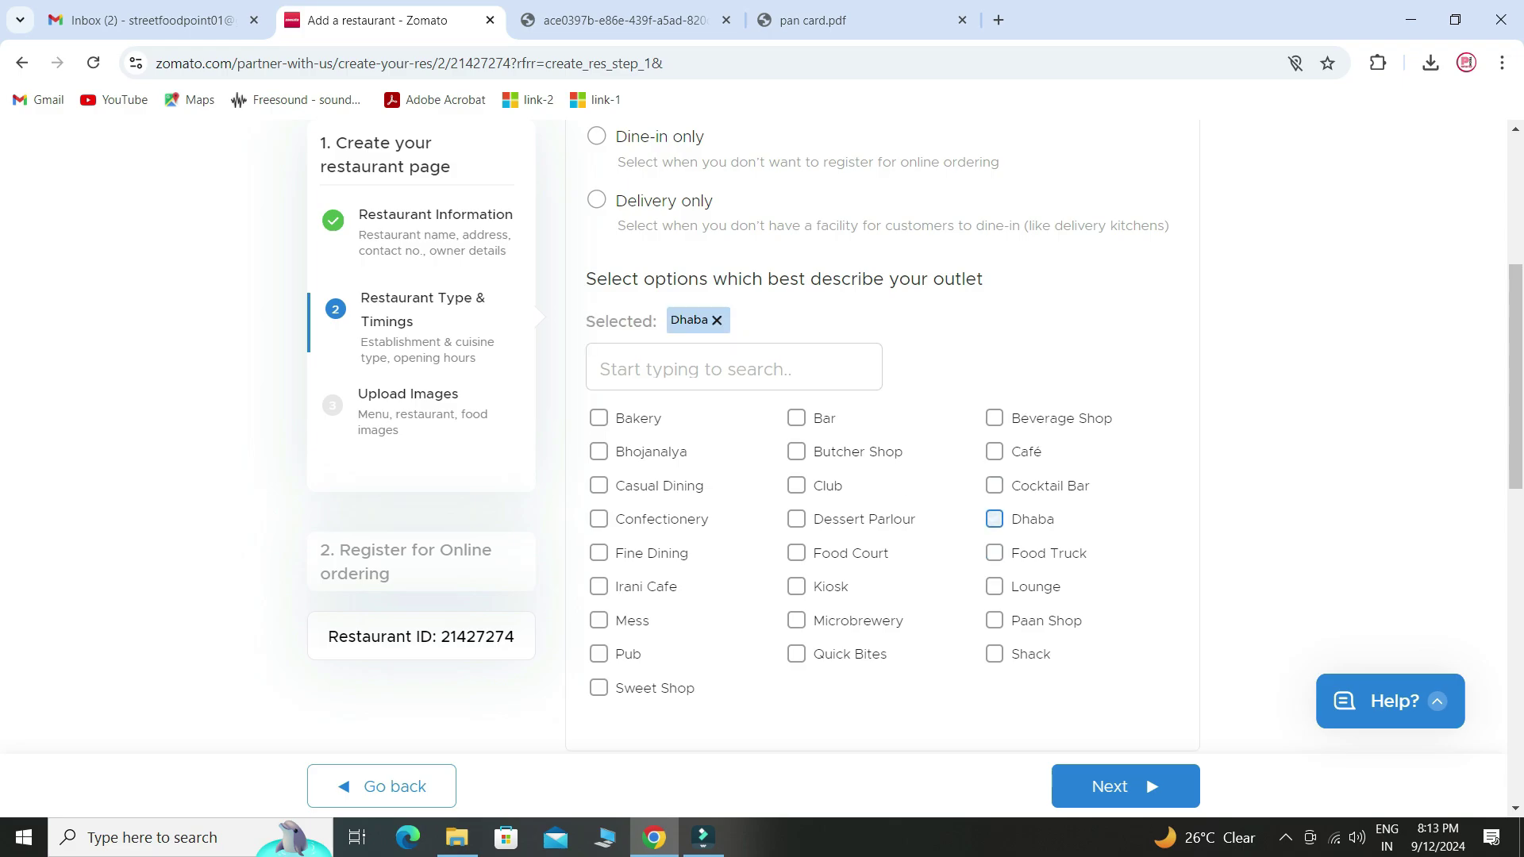
scroll(994, 483, "down", 2)
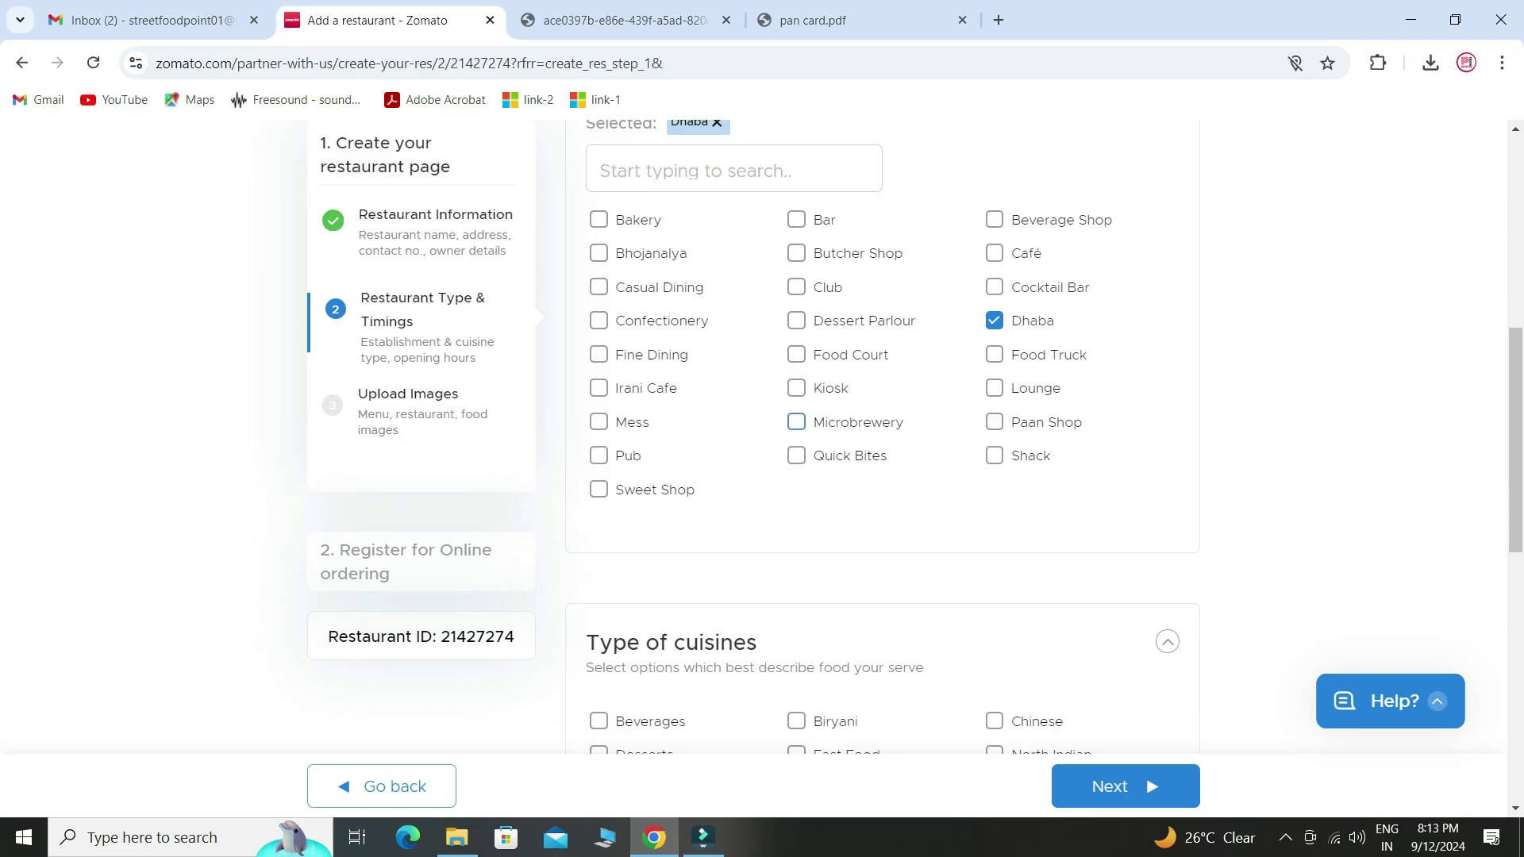
scroll(796, 421, "down", 5)
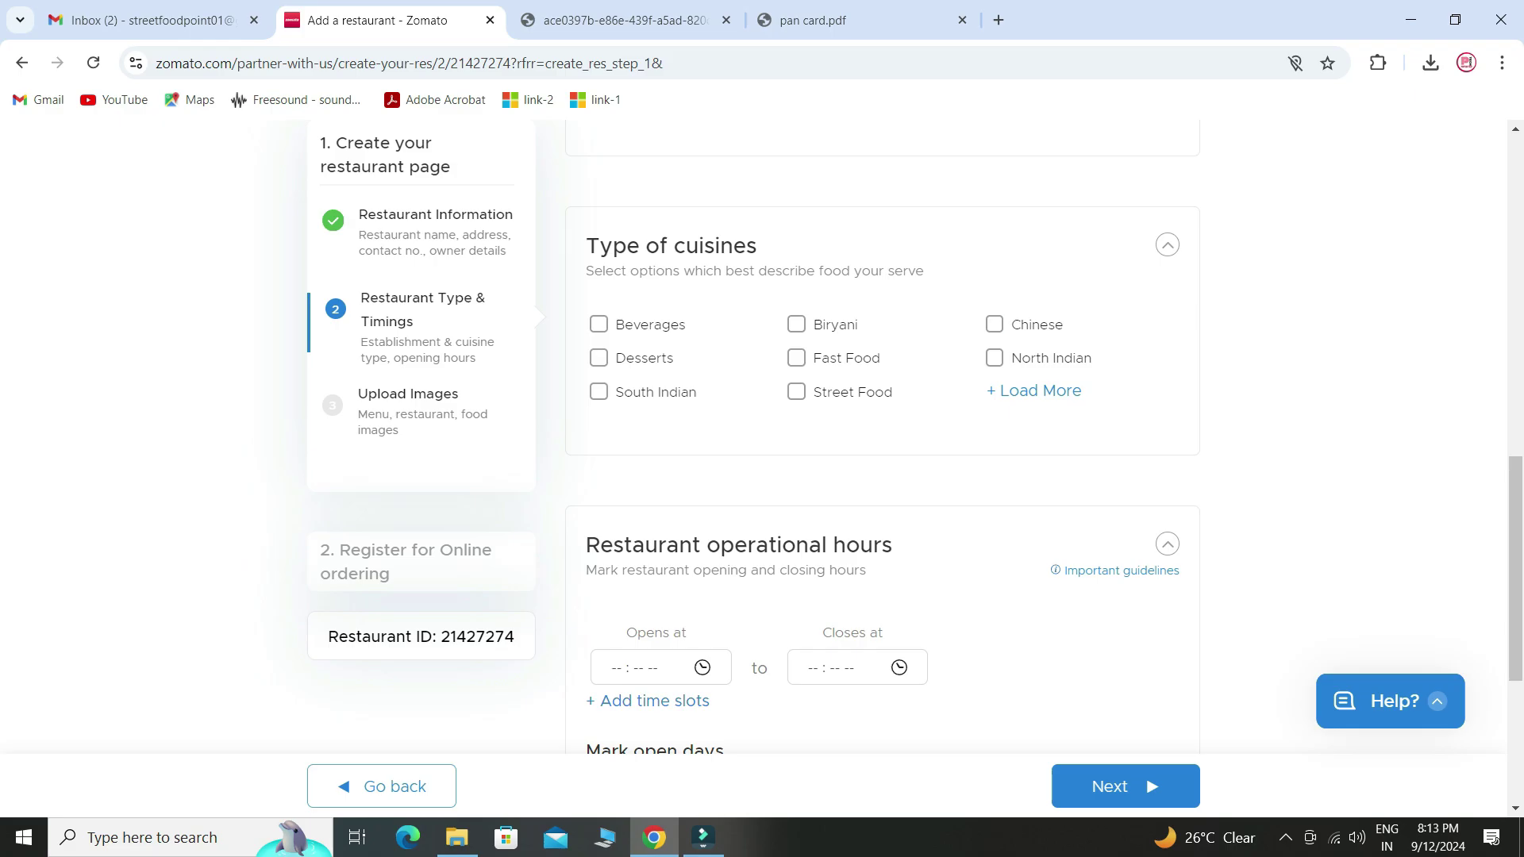
- Search the cuisine list for 'nor' and tick North Indian
left_click(1033, 390)
scroll(881, 436, "down", 3)
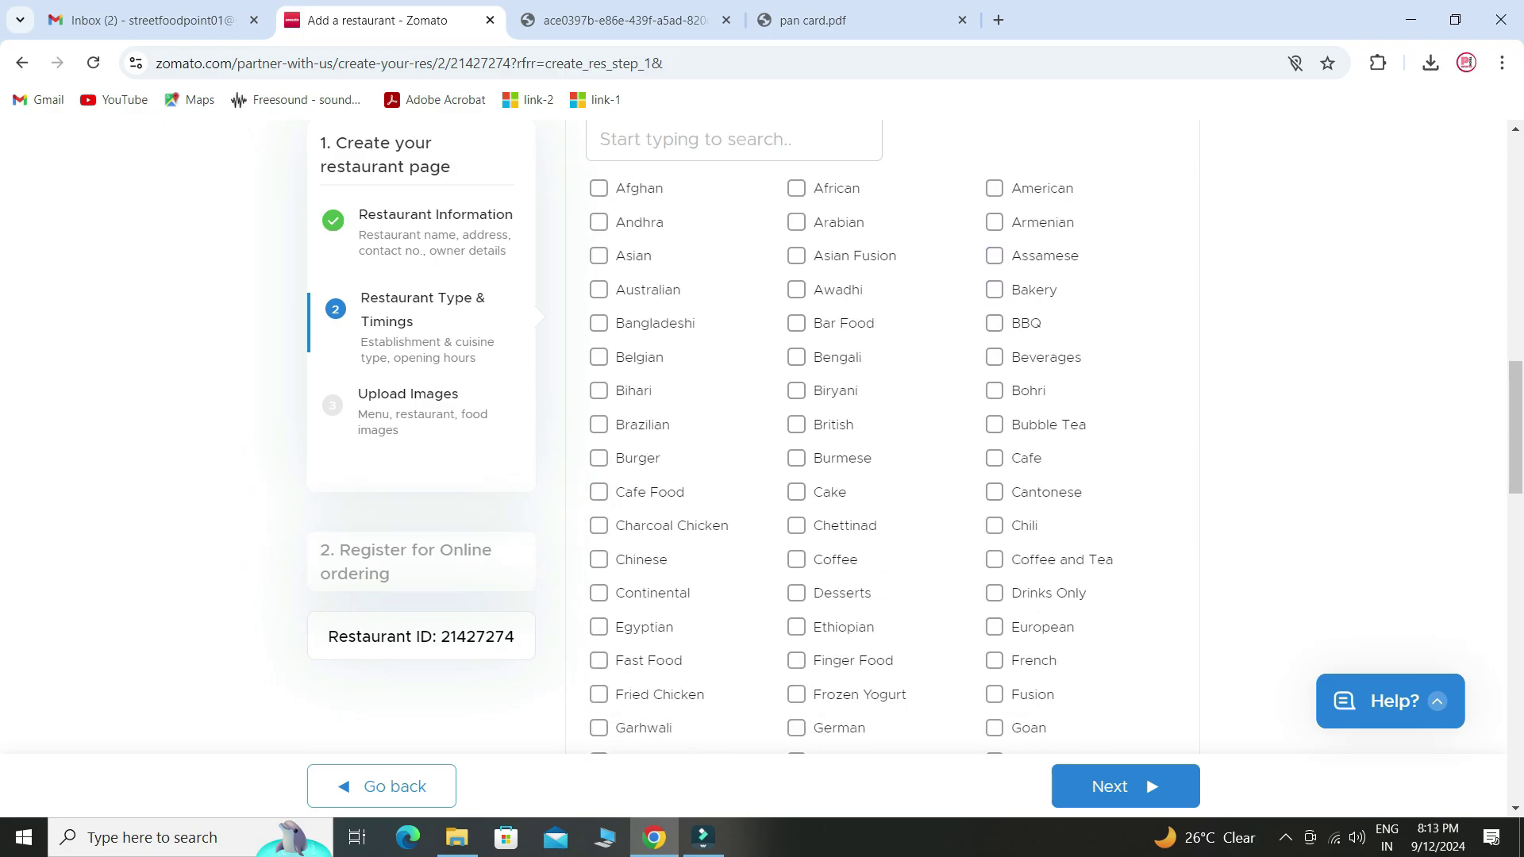
scroll(881, 358, "up", 1)
left_click(733, 237)
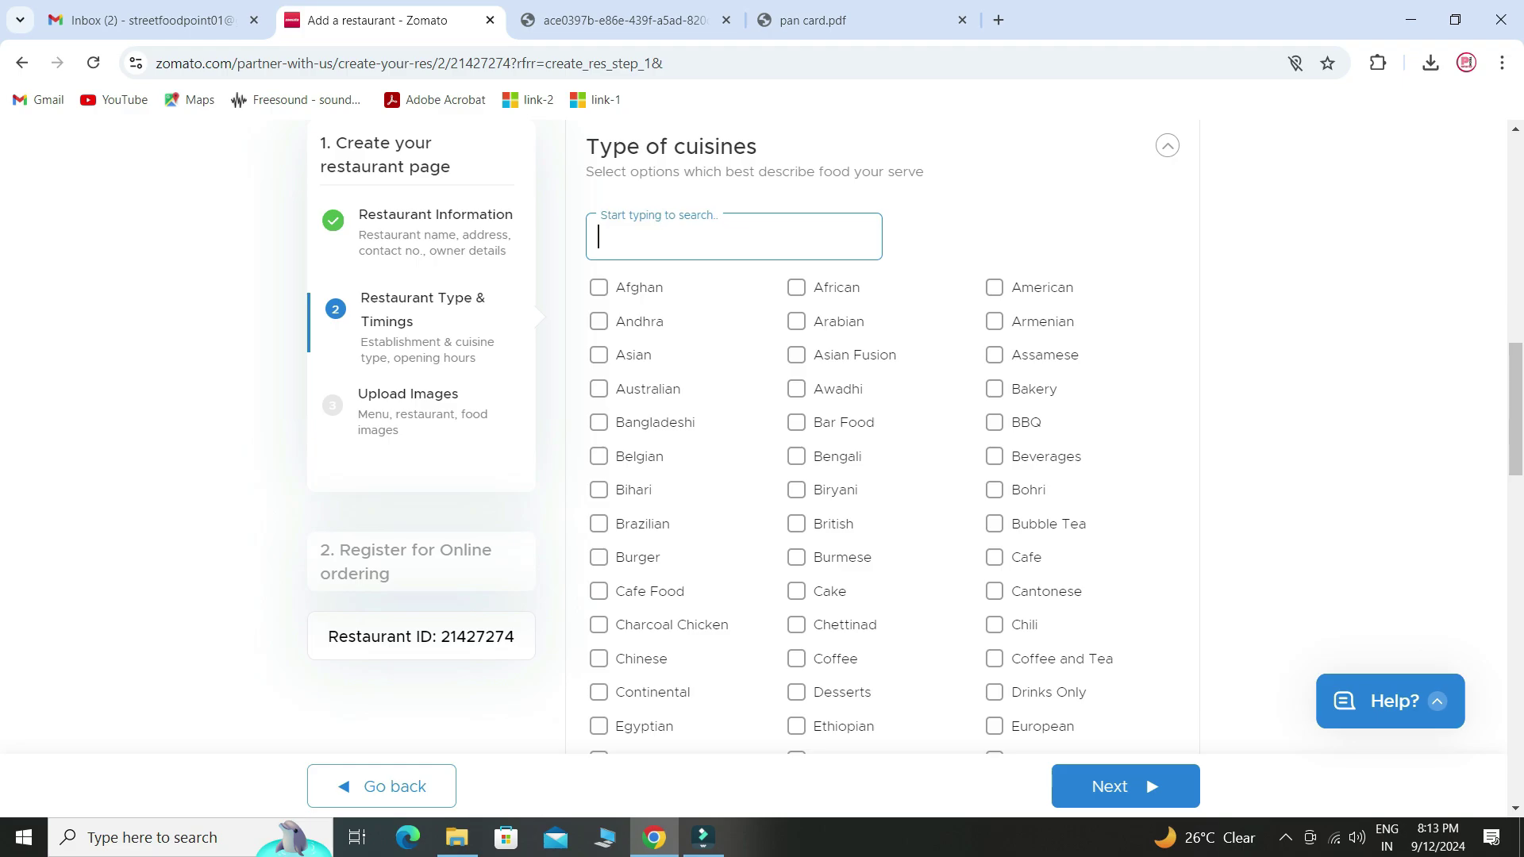
type("nor")
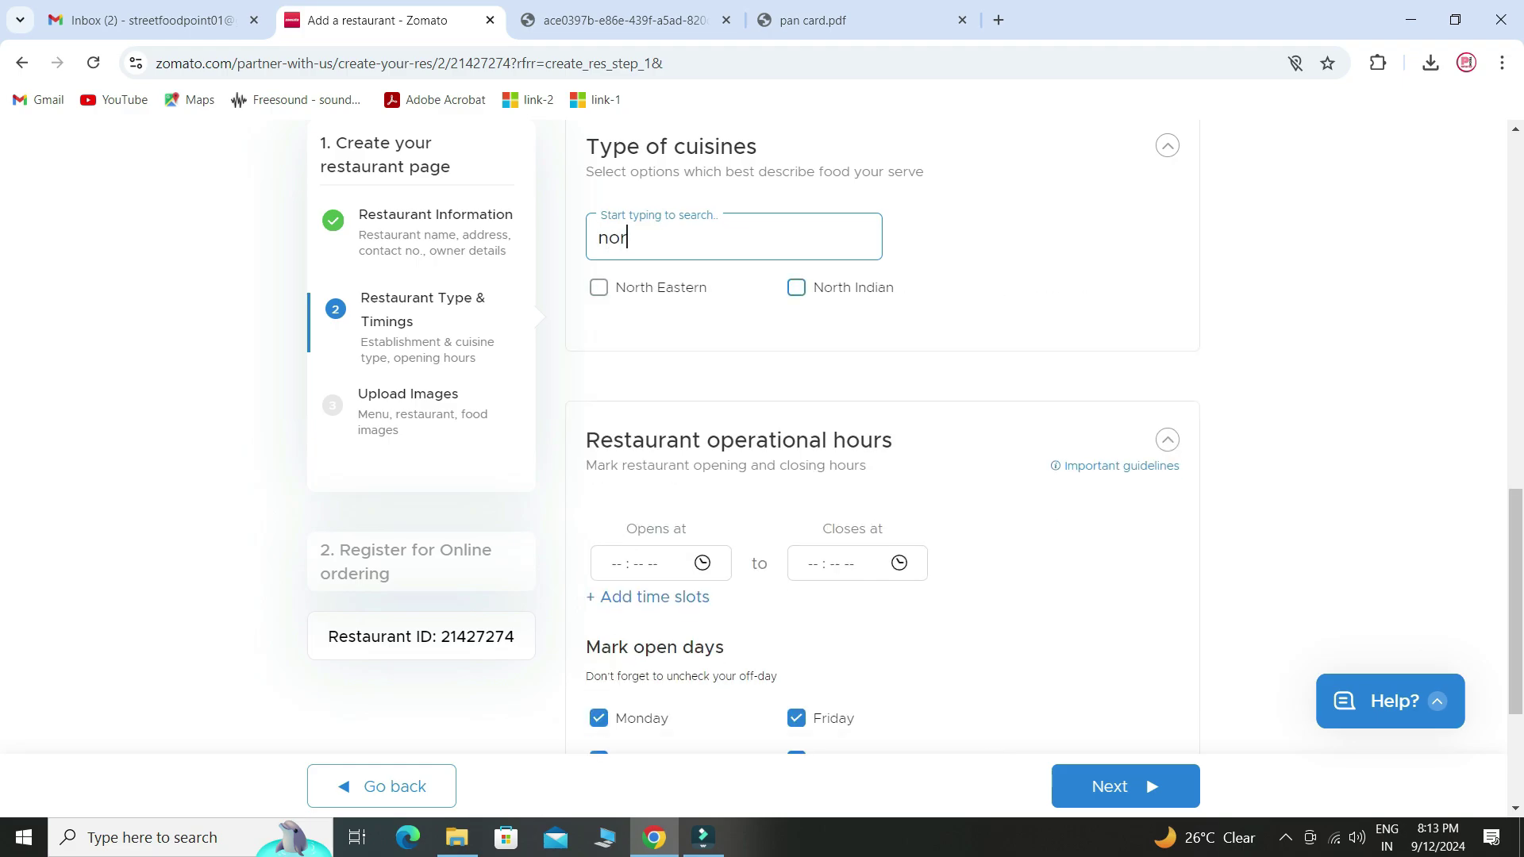
left_click(796, 287)
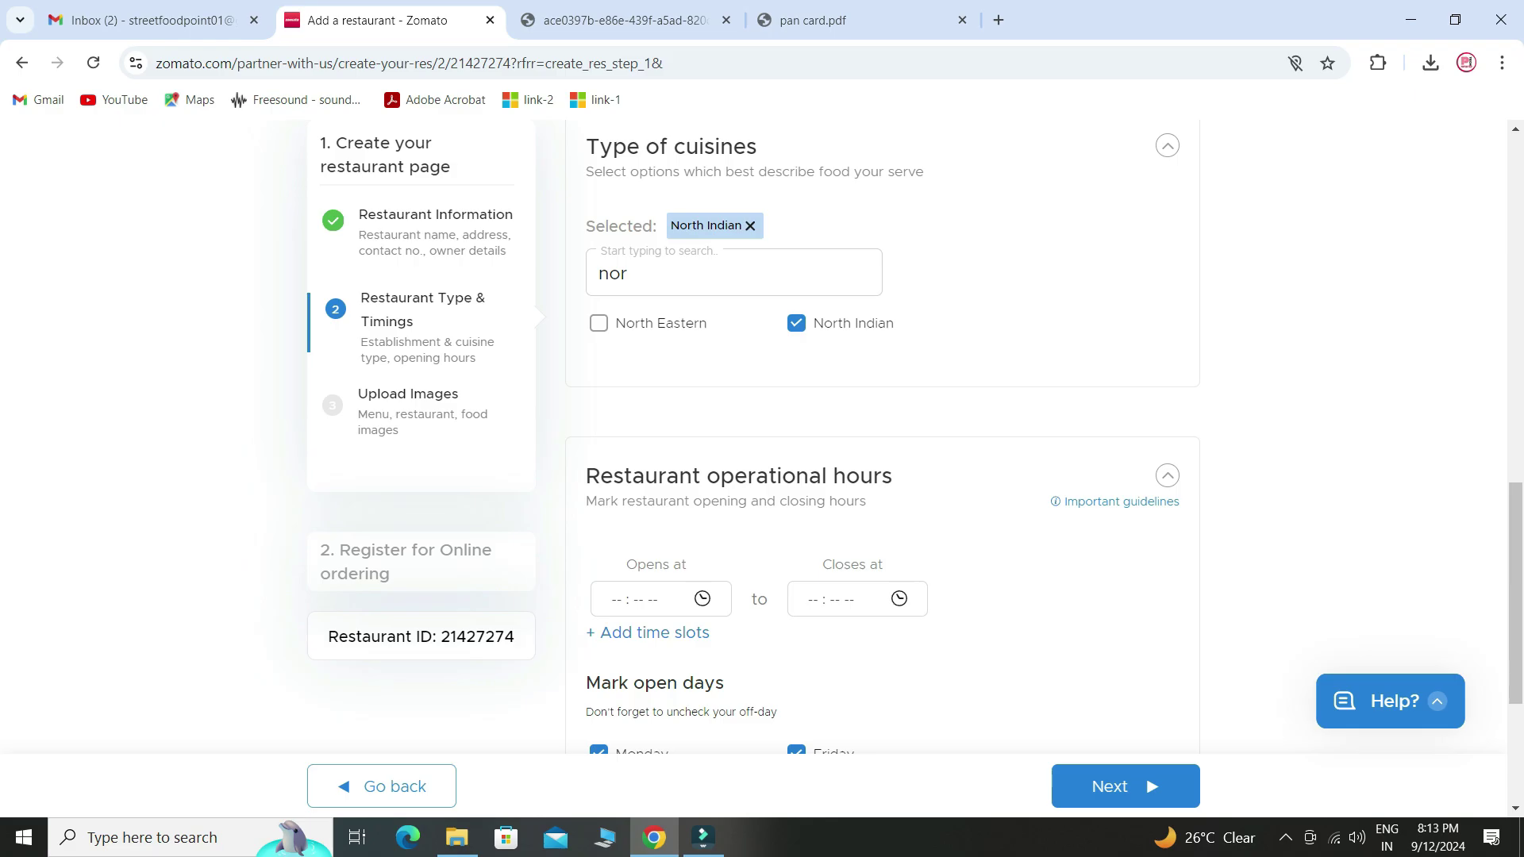
scroll(881, 433, "down", 4)
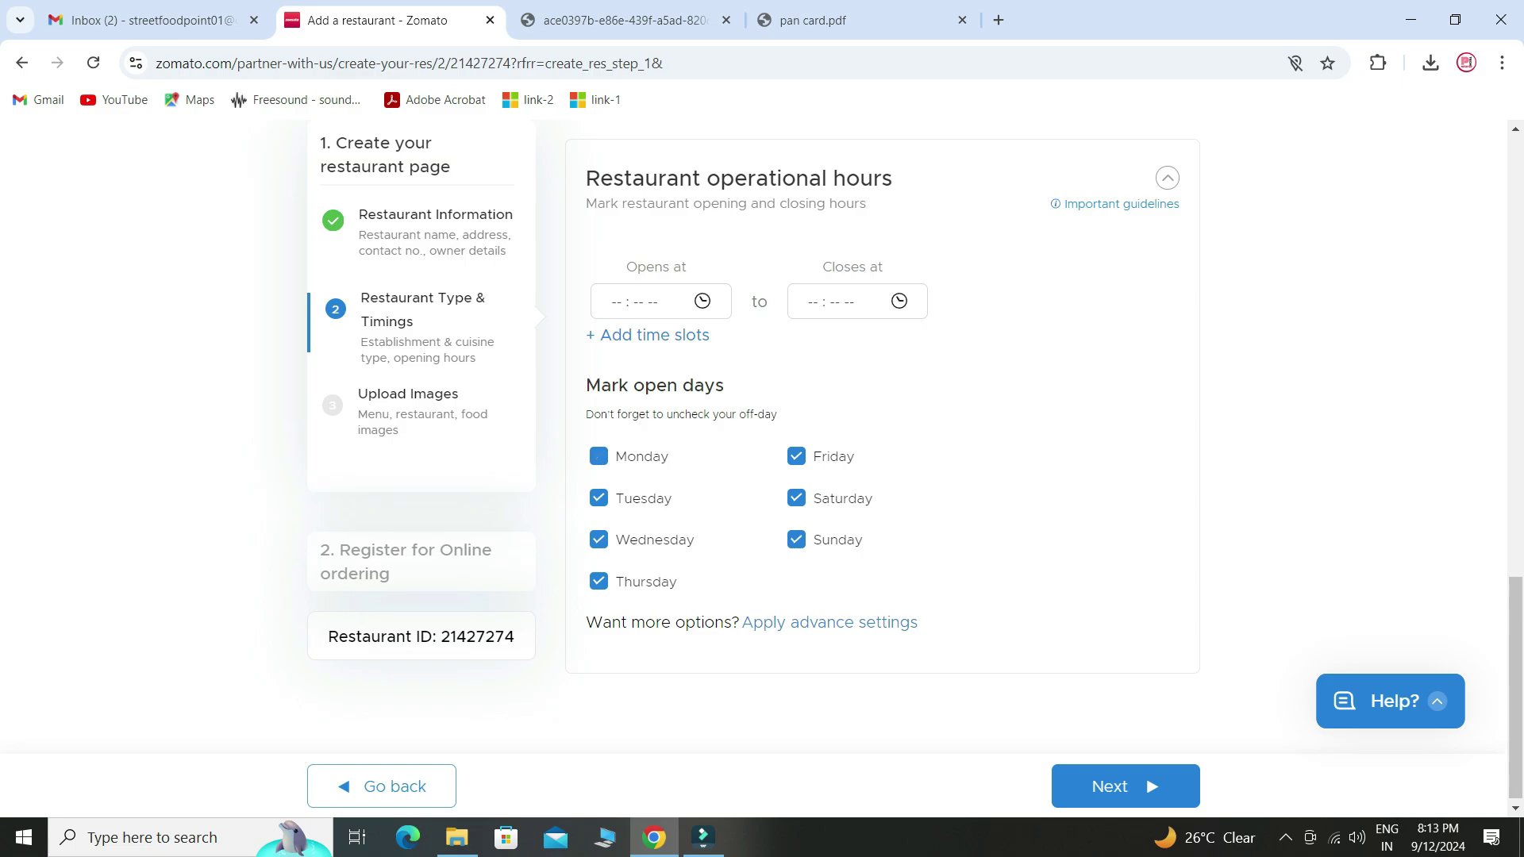
- Keep Monday ticked so all days are marked open
left_click(598, 456)
scroll(881, 405, "down", 1)
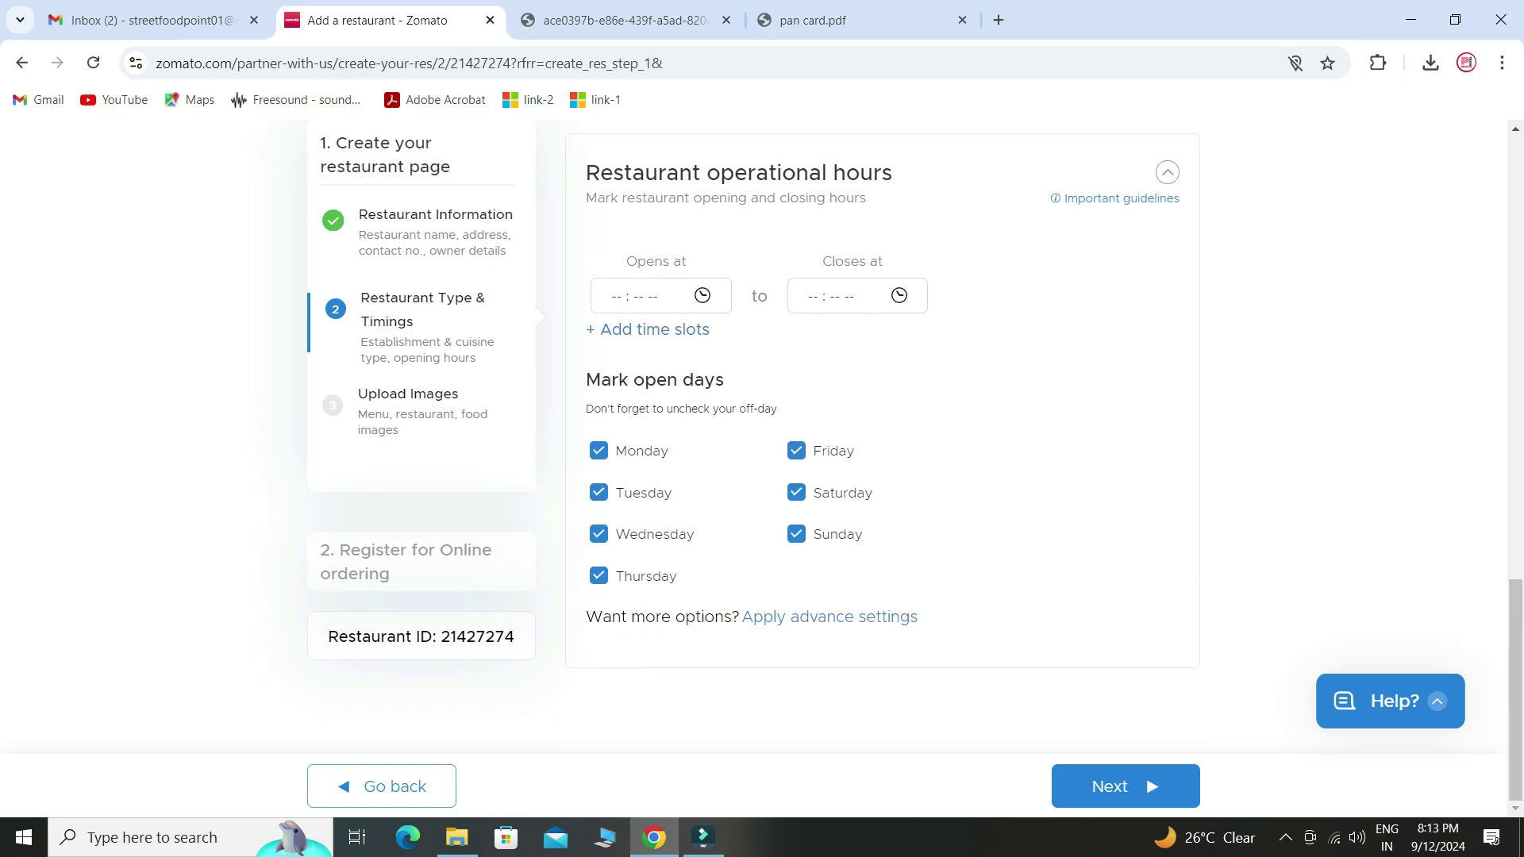
left_click(1125, 785)
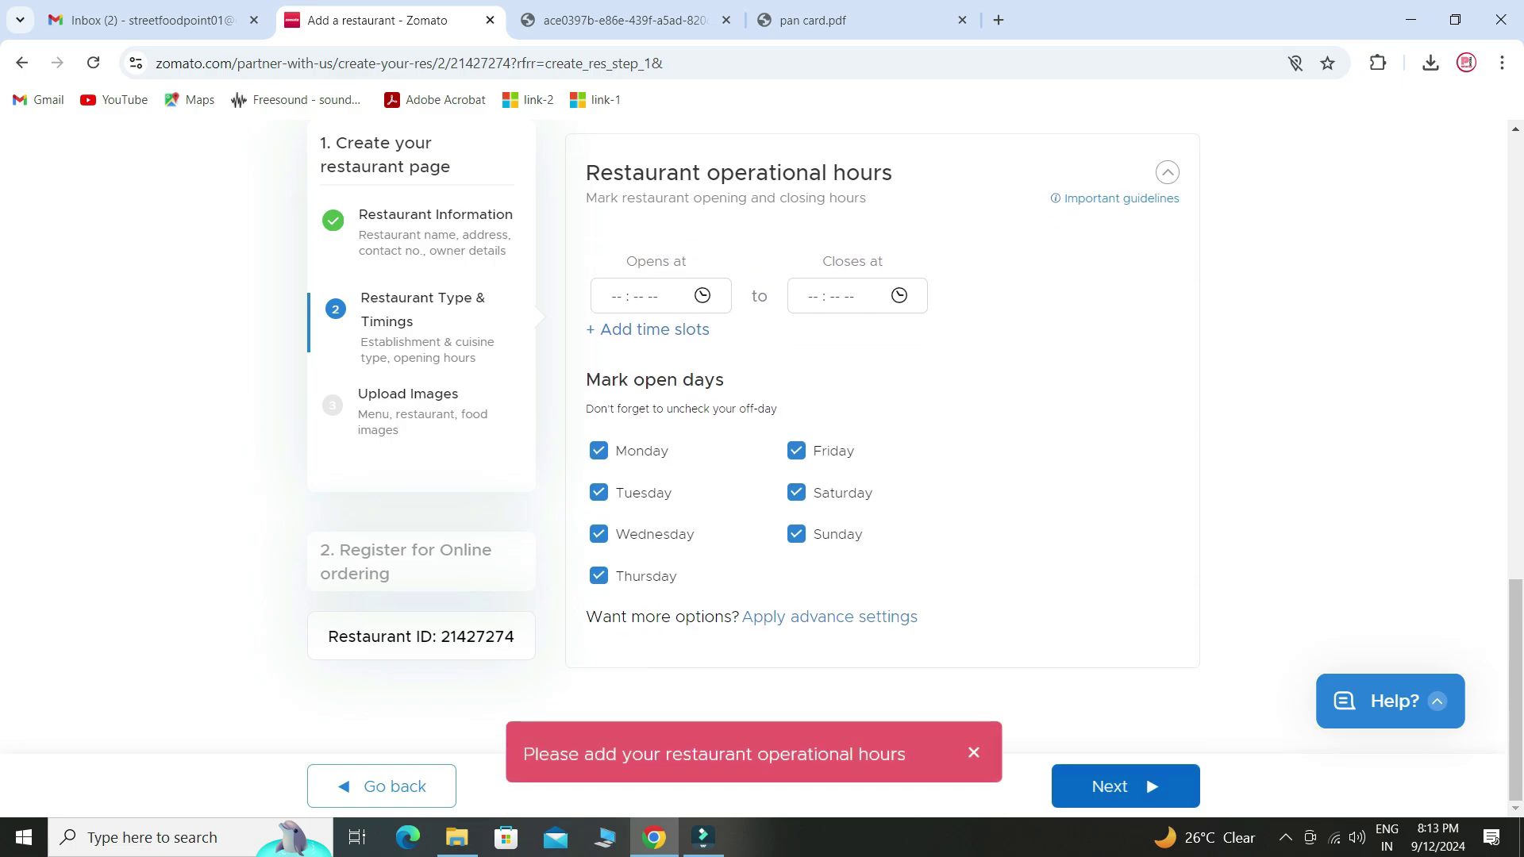
- Set the opening time to 8:00 AM
left_click(659, 295)
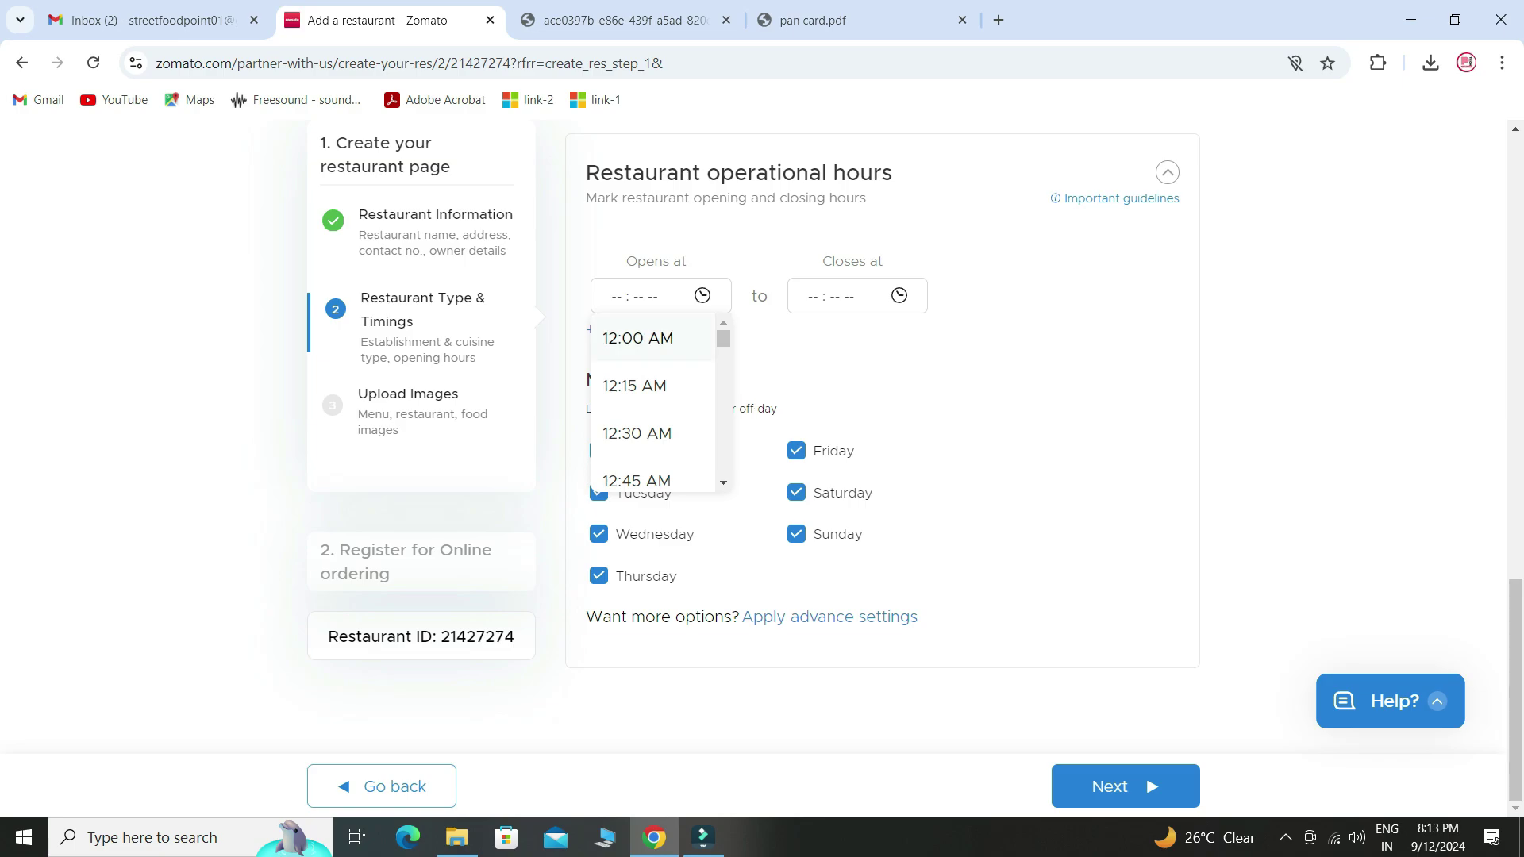
scroll(652, 404, "down", 2)
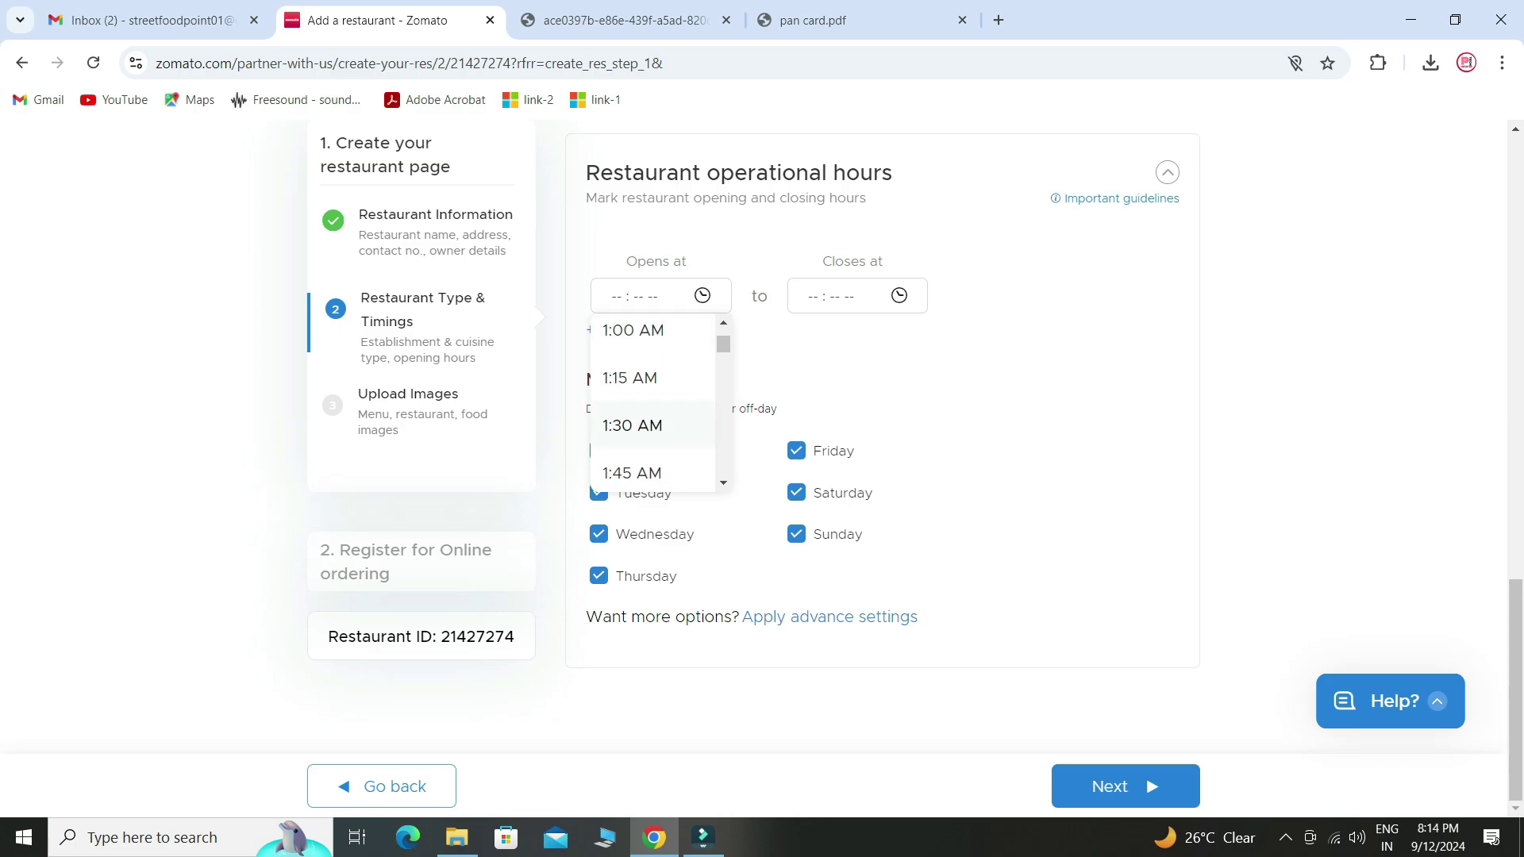
scroll(652, 404, "up", 2)
scroll(652, 404, "up", 4)
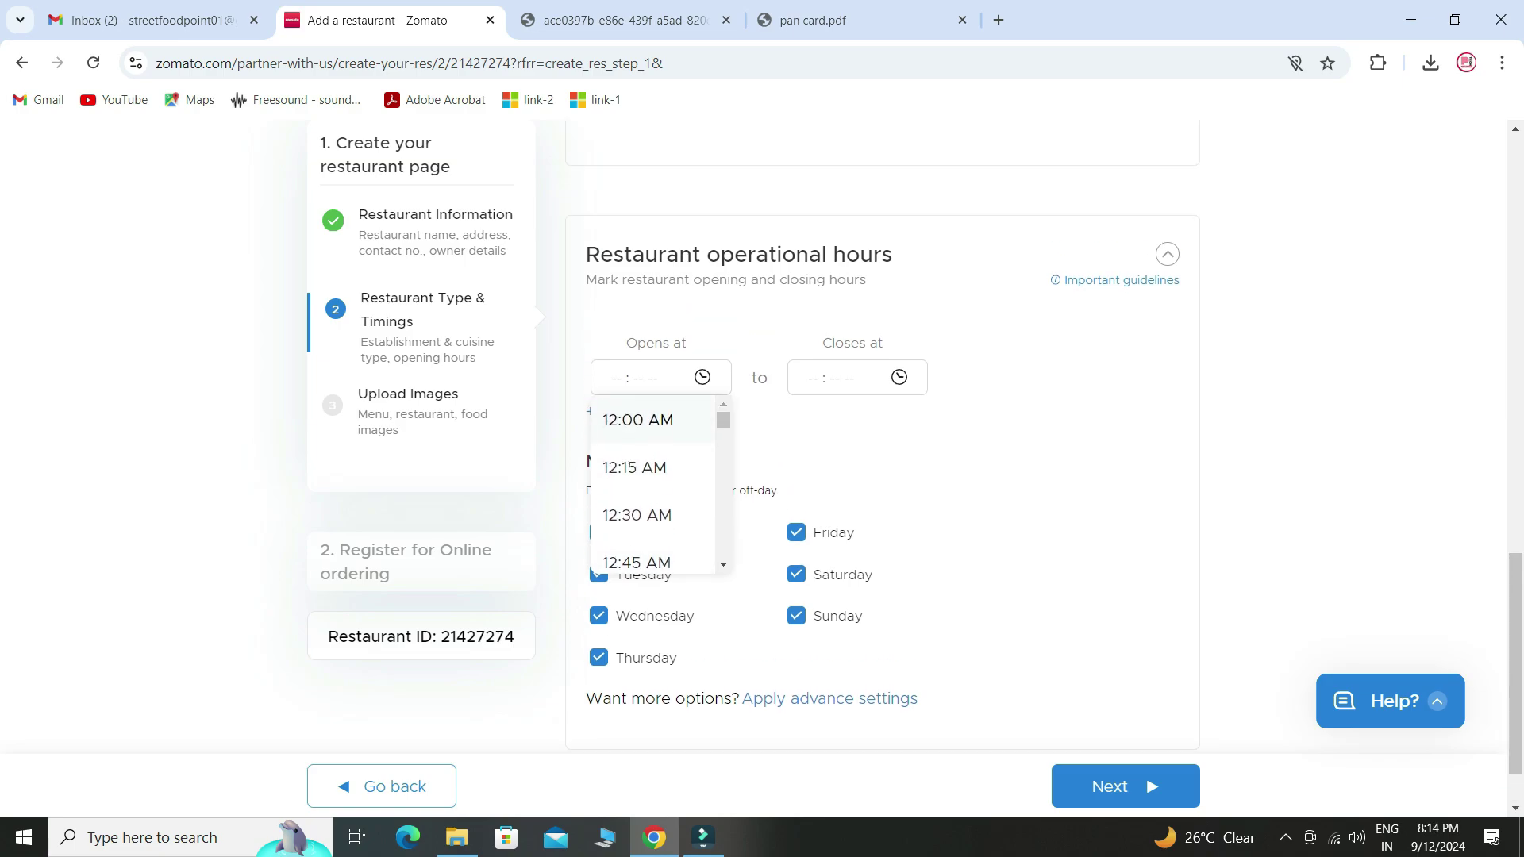
scroll(653, 500, "down", 5)
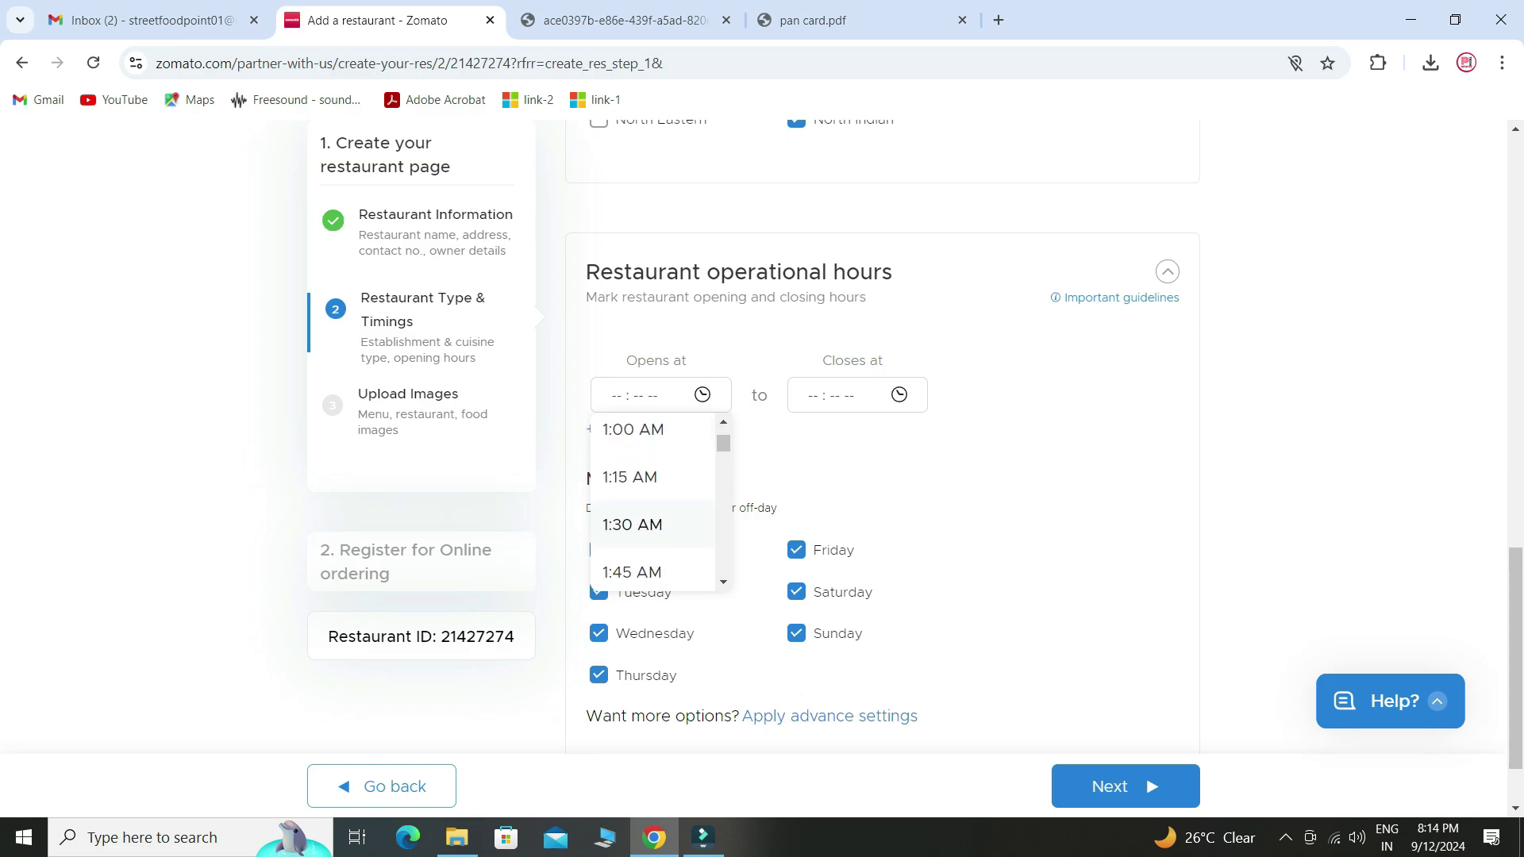
scroll(652, 500, "down", 4)
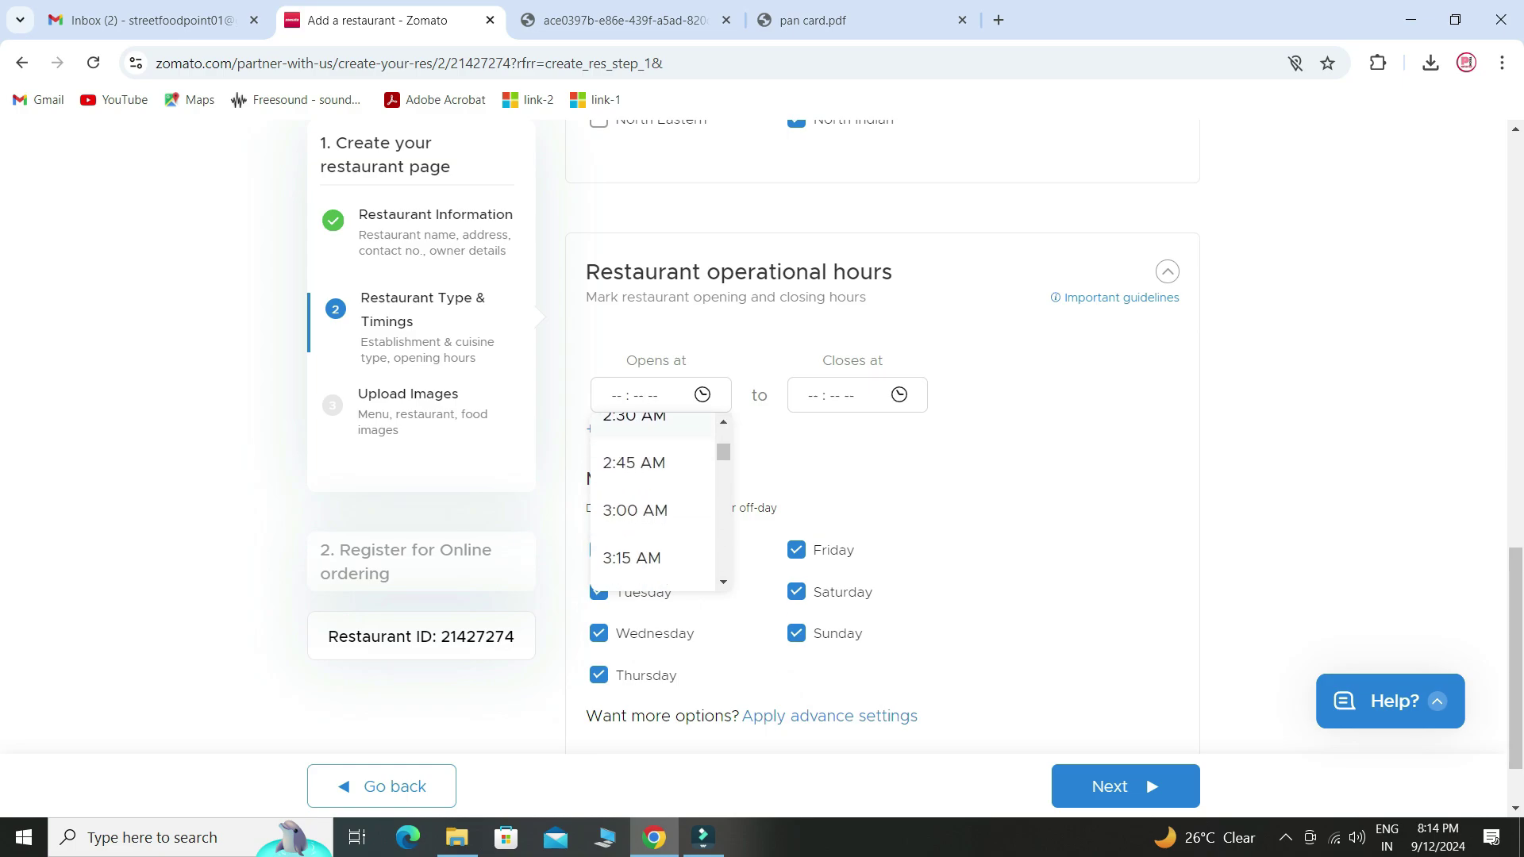
scroll(652, 500, "down", 6)
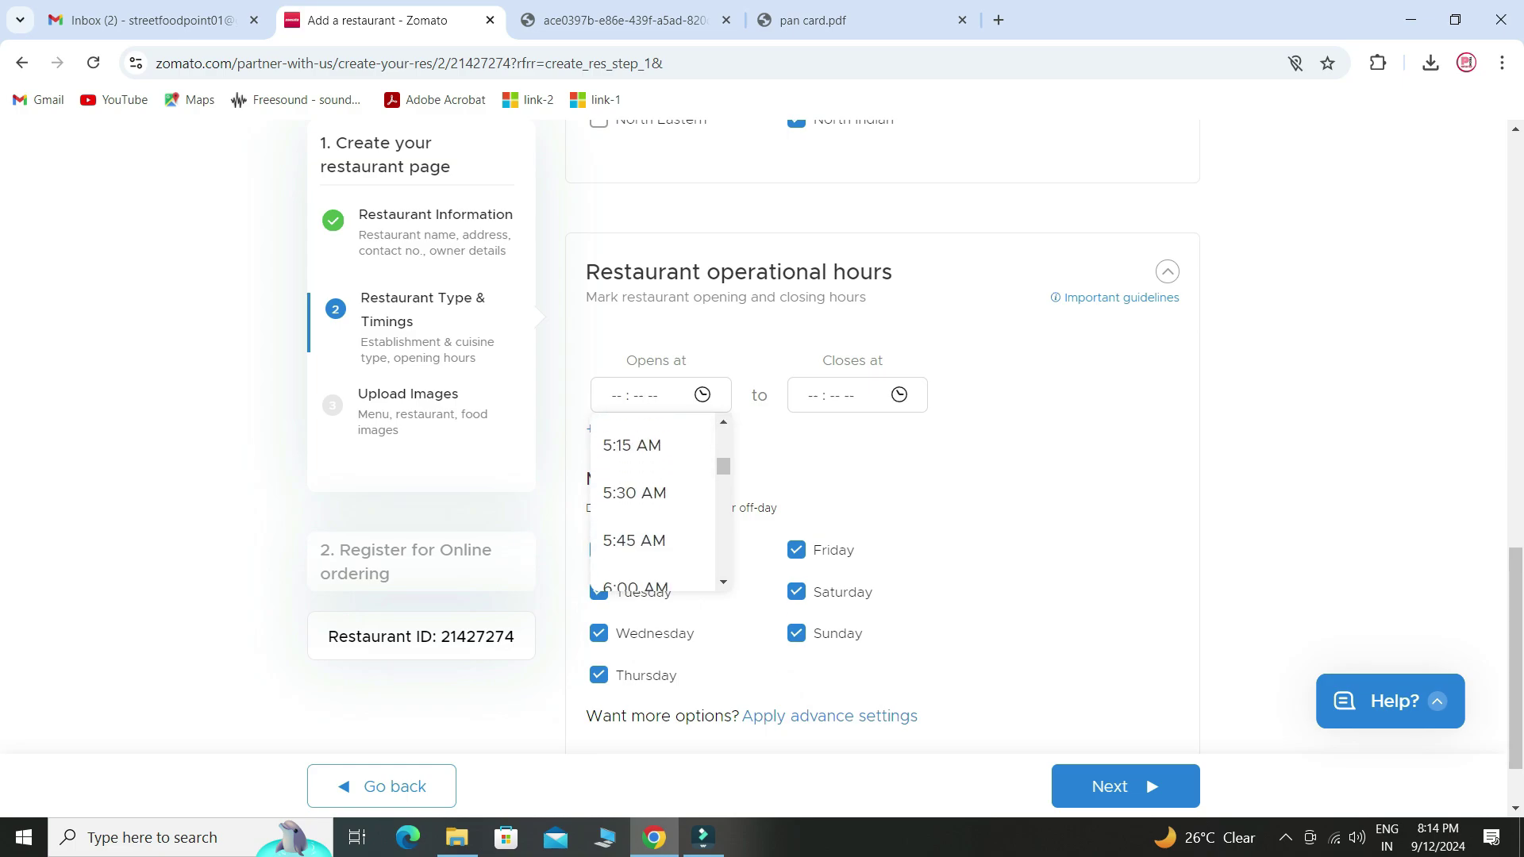
scroll(653, 500, "down", 7)
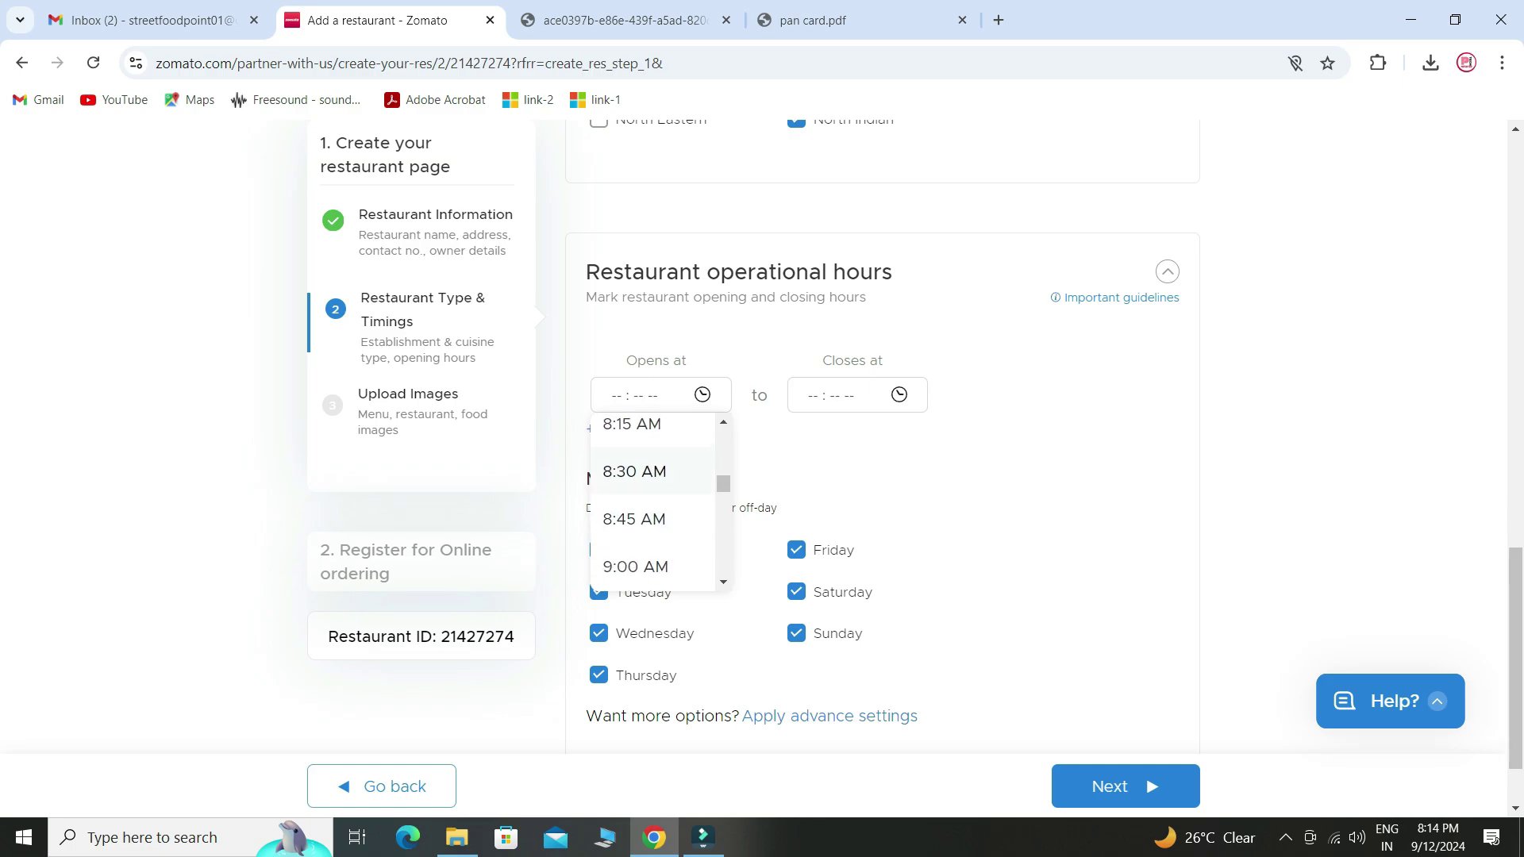
scroll(653, 500, "up", 3)
left_click(635, 571)
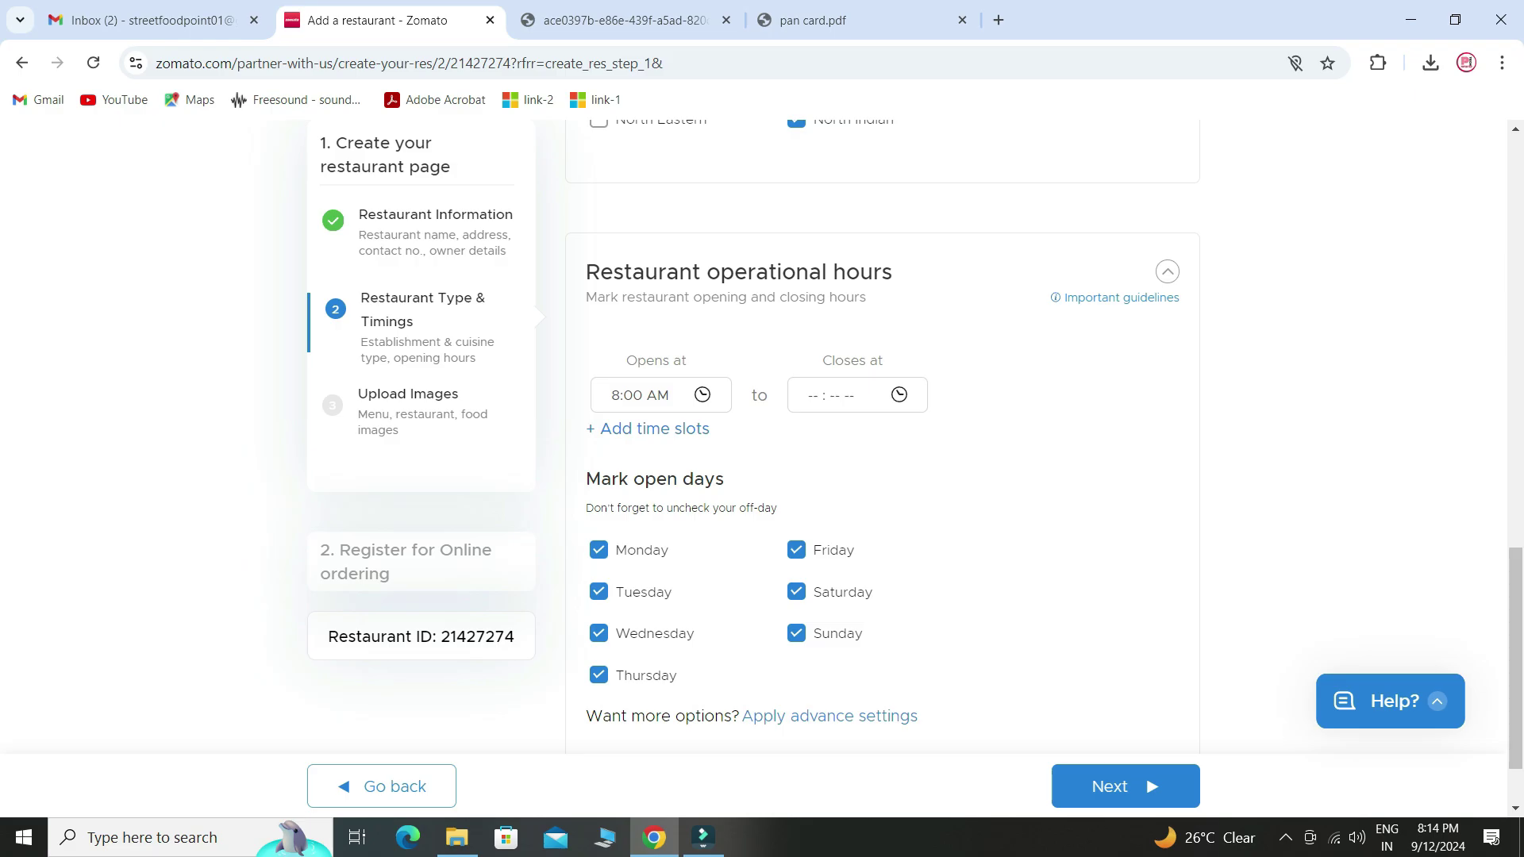
- Set the closing time to 11:30 PM and continue to Upload images
left_click(841, 395)
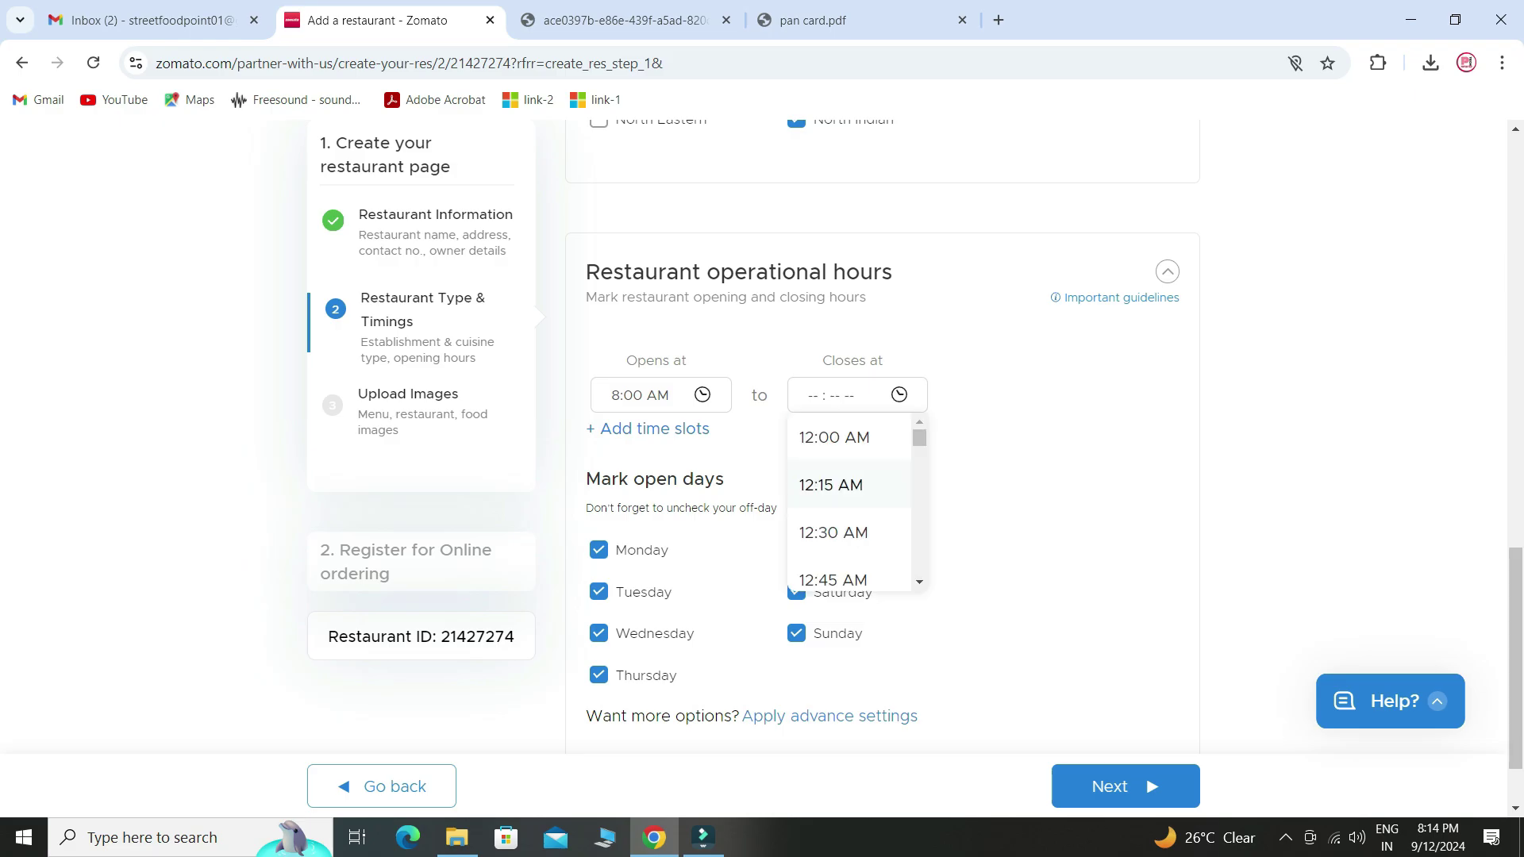
scroll(849, 488, "up", 1)
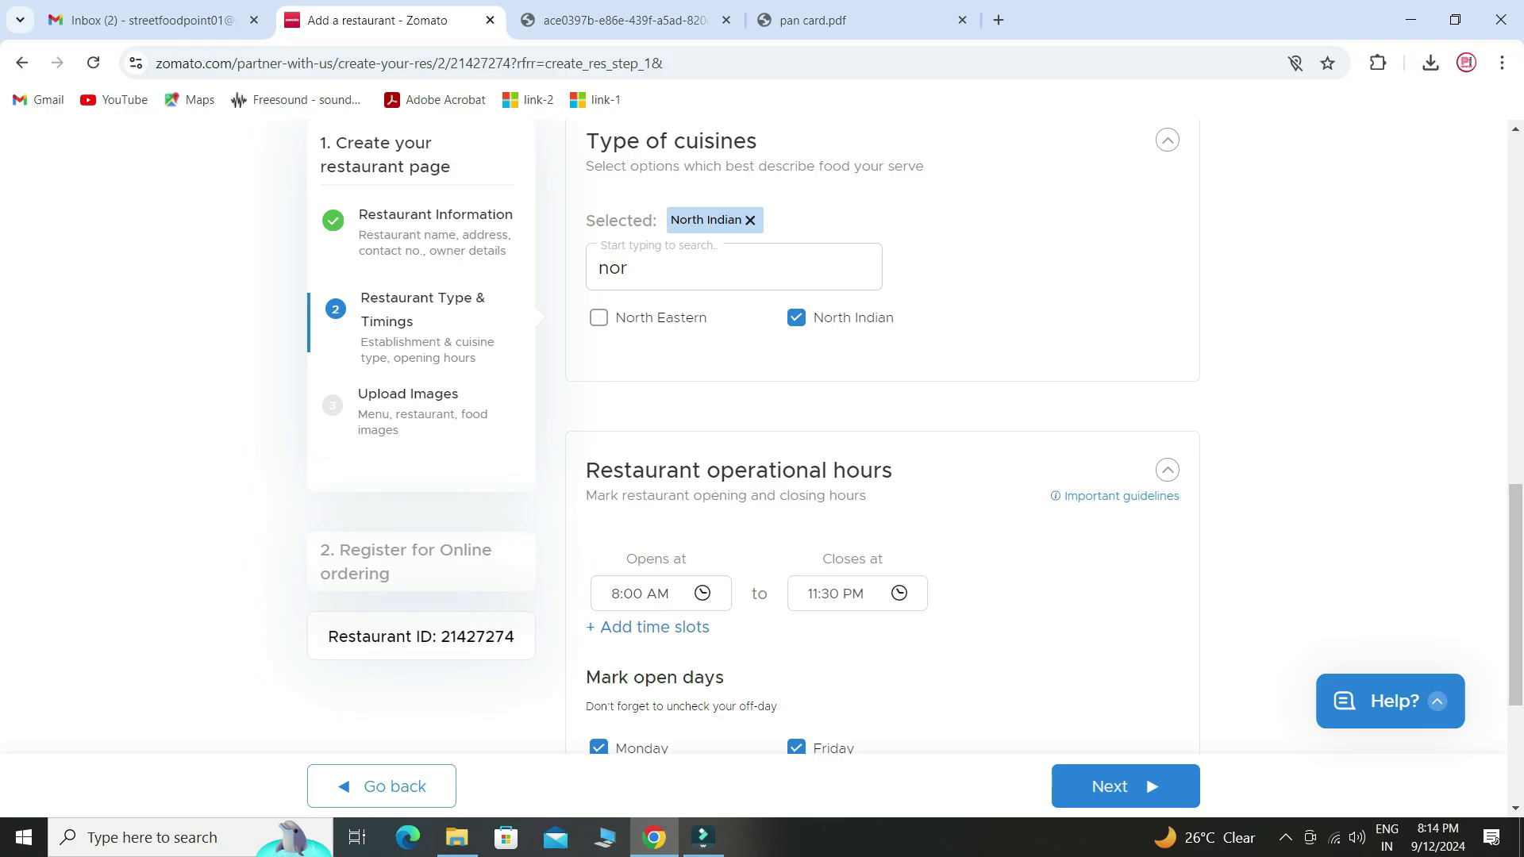
scroll(881, 436, "down", 3)
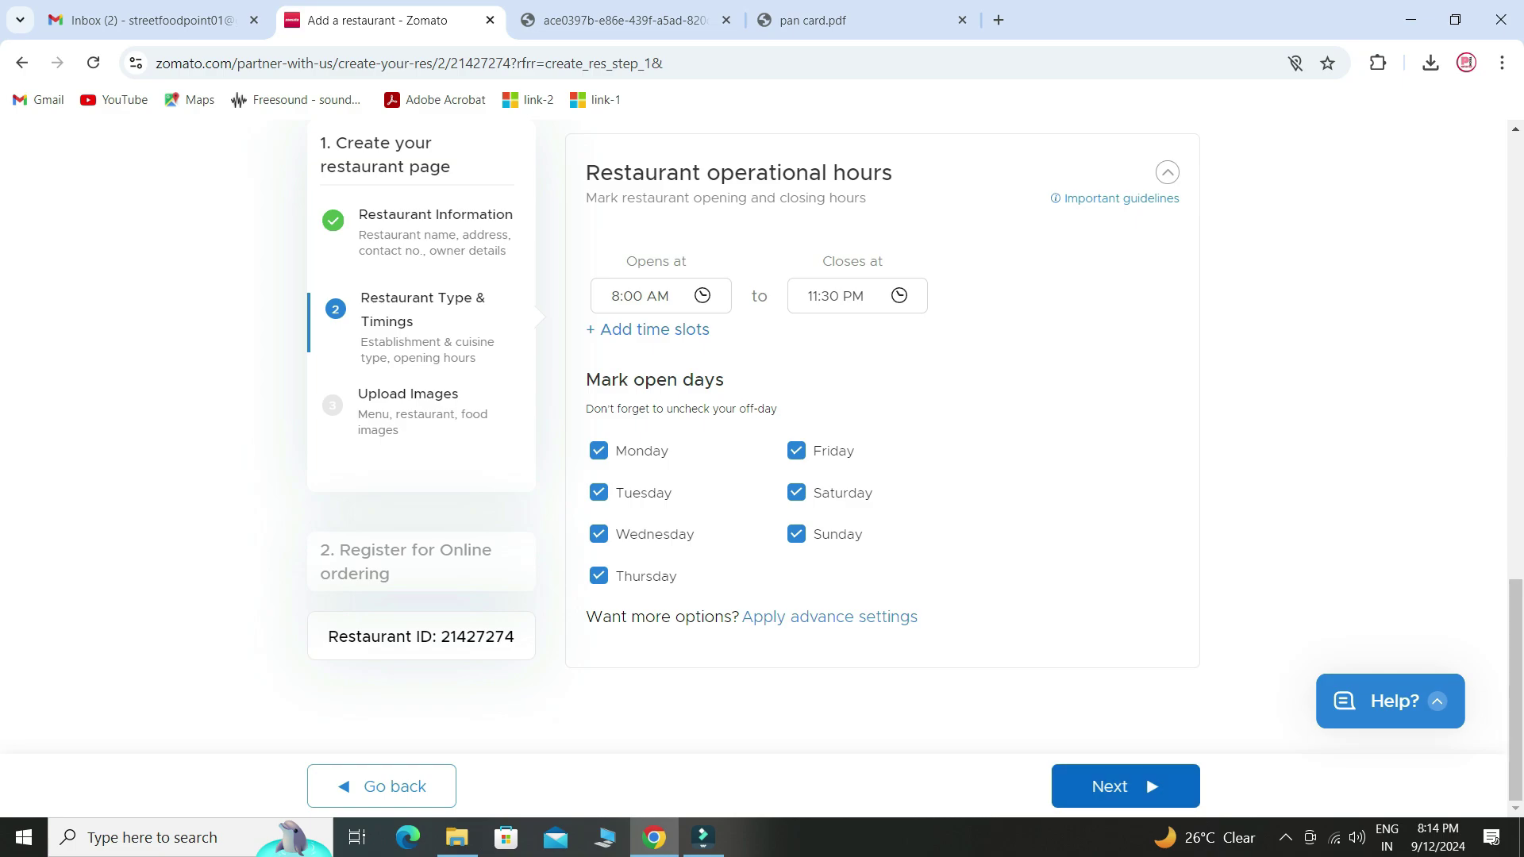
left_click(1125, 785)
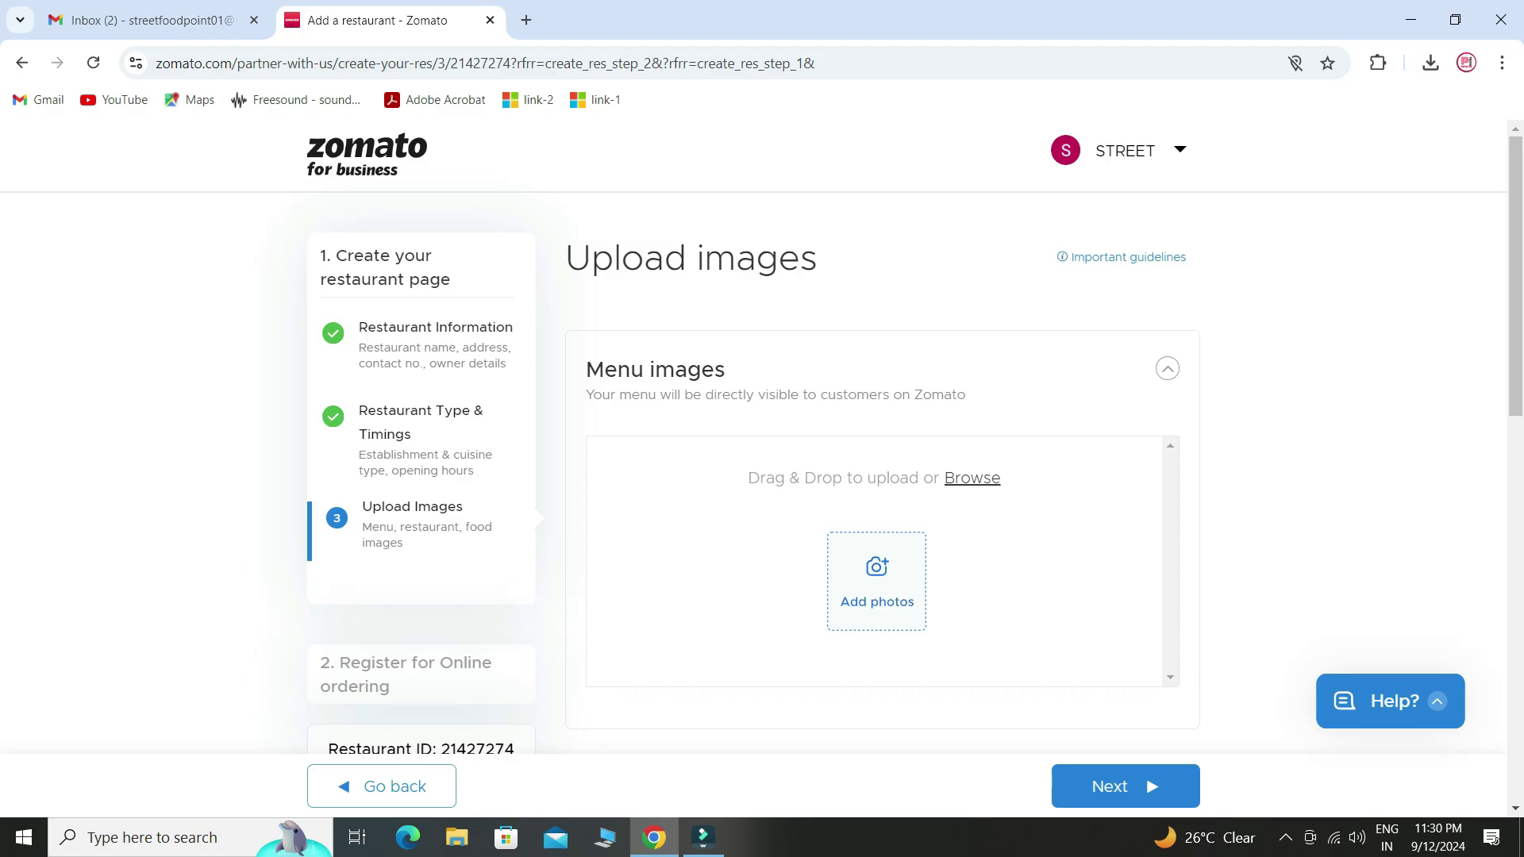
- Upload the Black Gold Elegant Food Menu image under Menu images
left_click(876, 582)
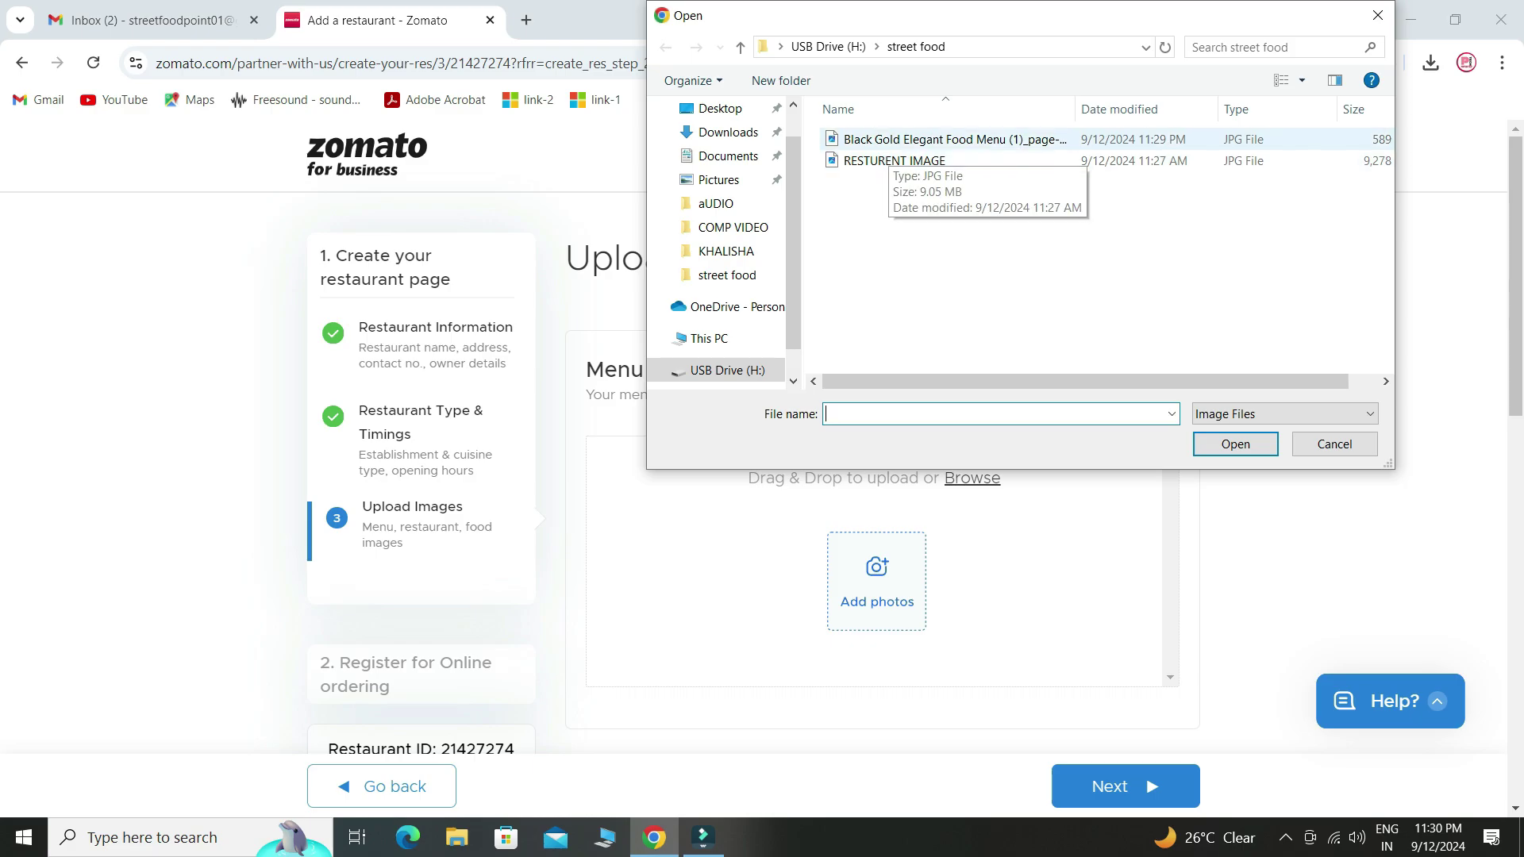
left_click(901, 141)
left_click(1234, 444)
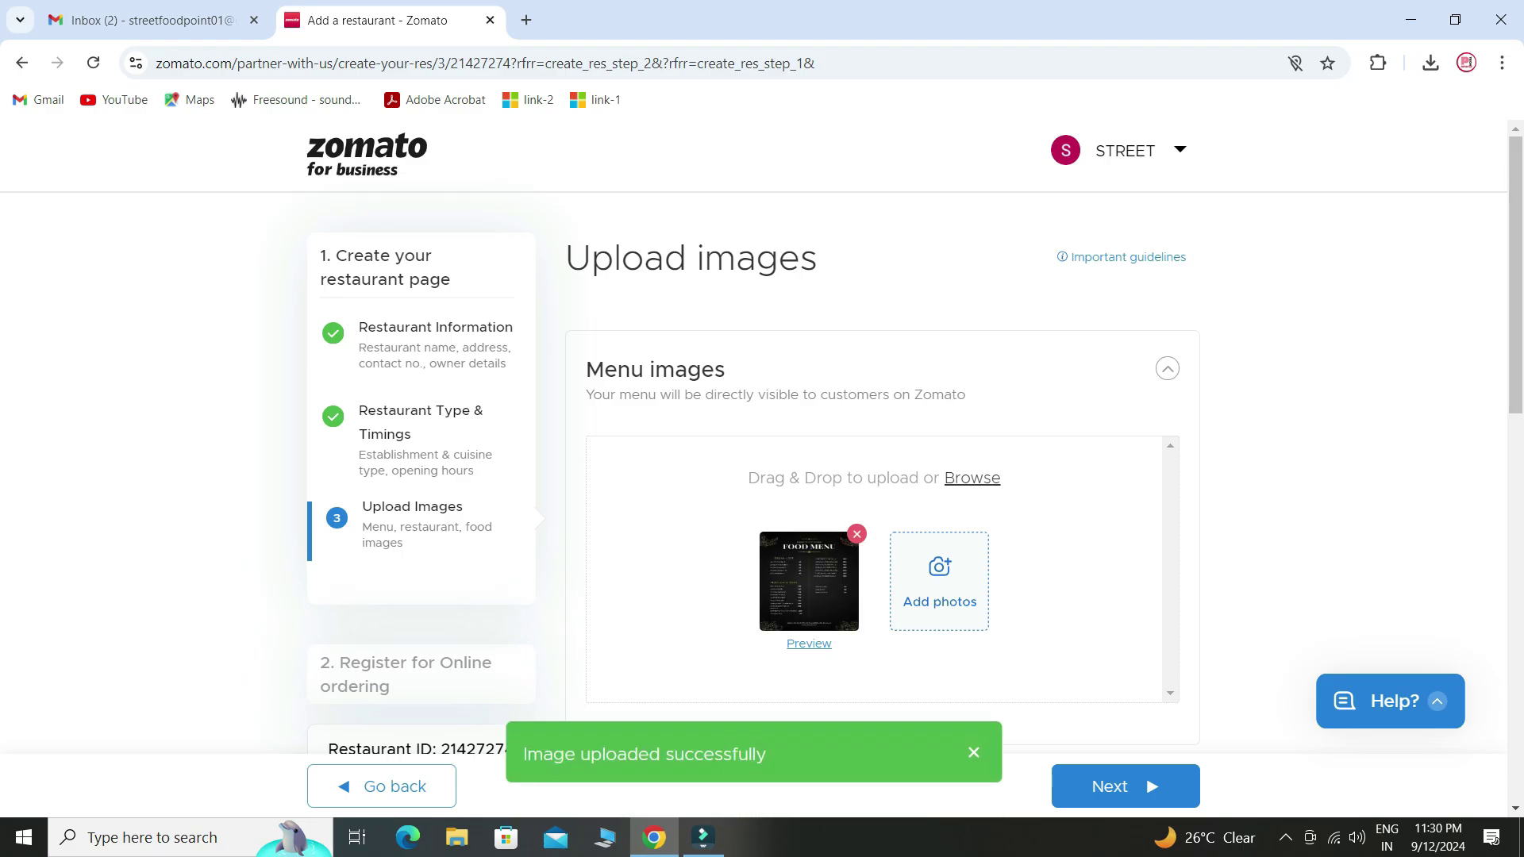
scroll(881, 468, "down", 7)
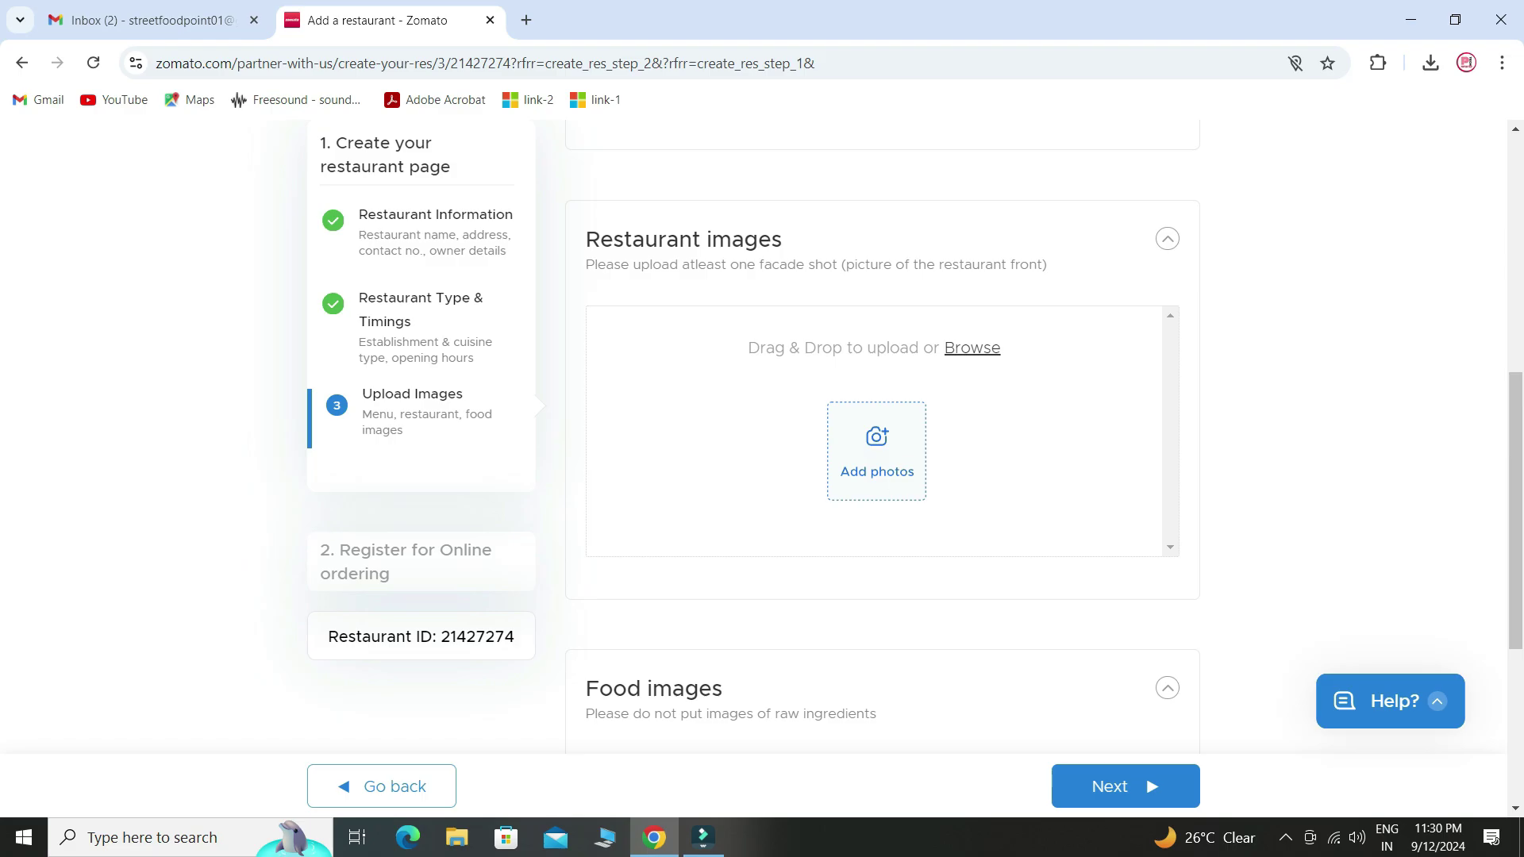
- Upload RESTURENT IMAGE under Restaurant images
left_click(876, 451)
left_click(895, 160)
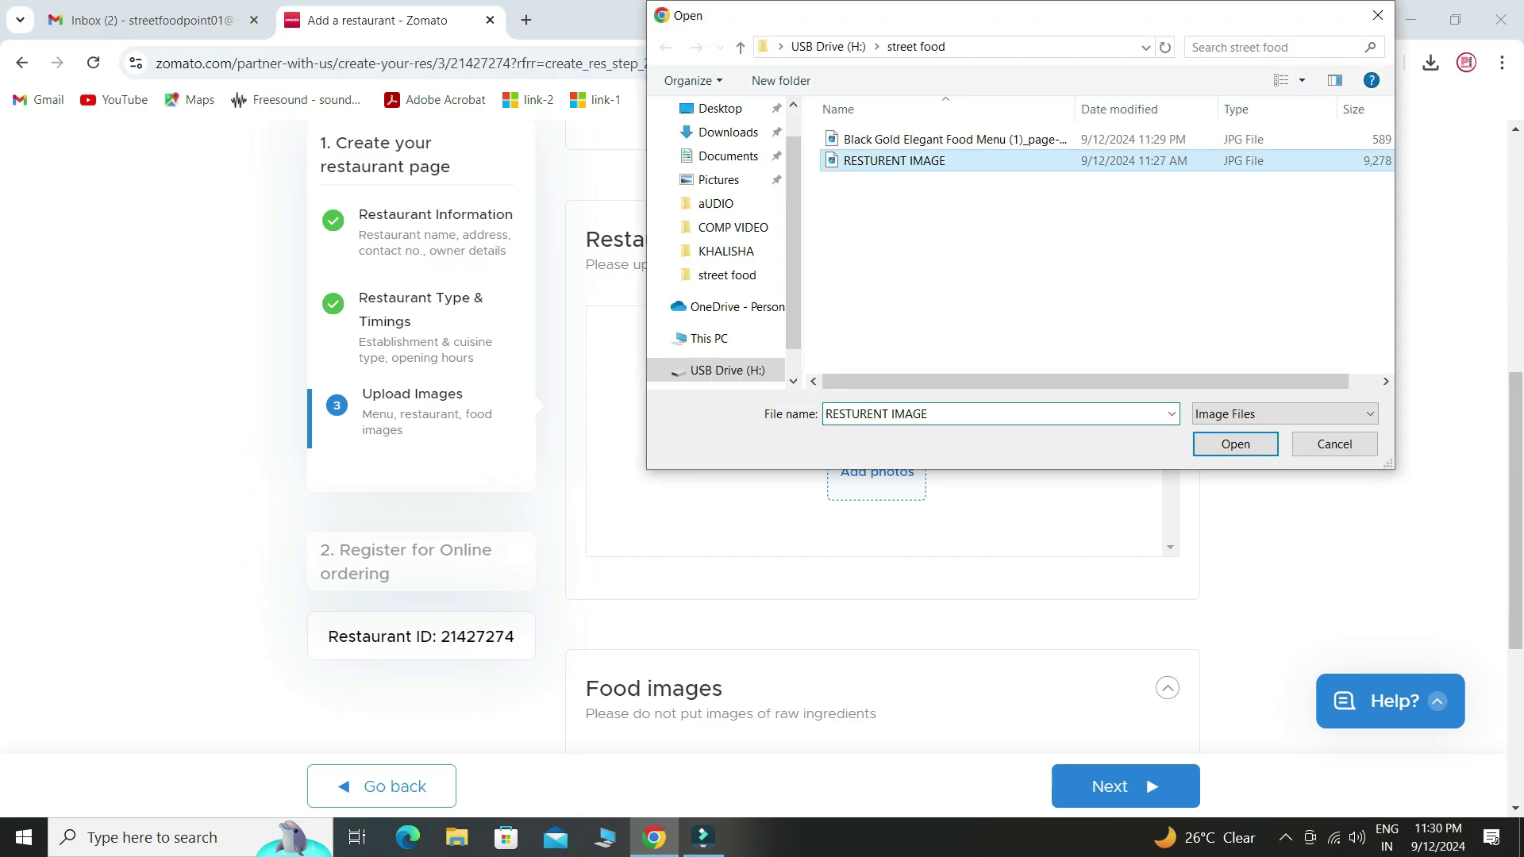
left_click(1234, 443)
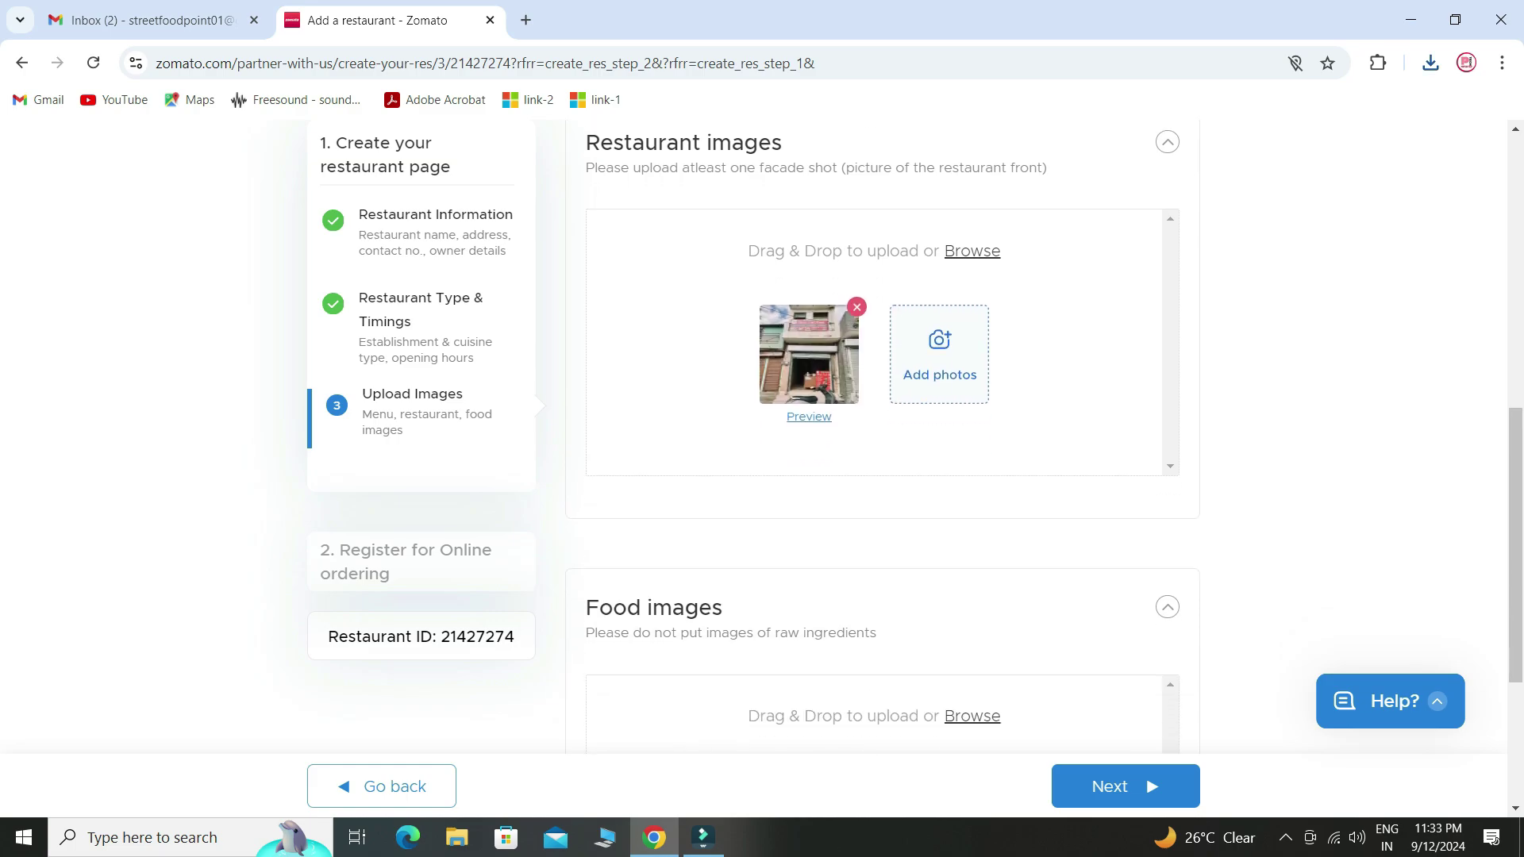
scroll(880, 436, "down", 4)
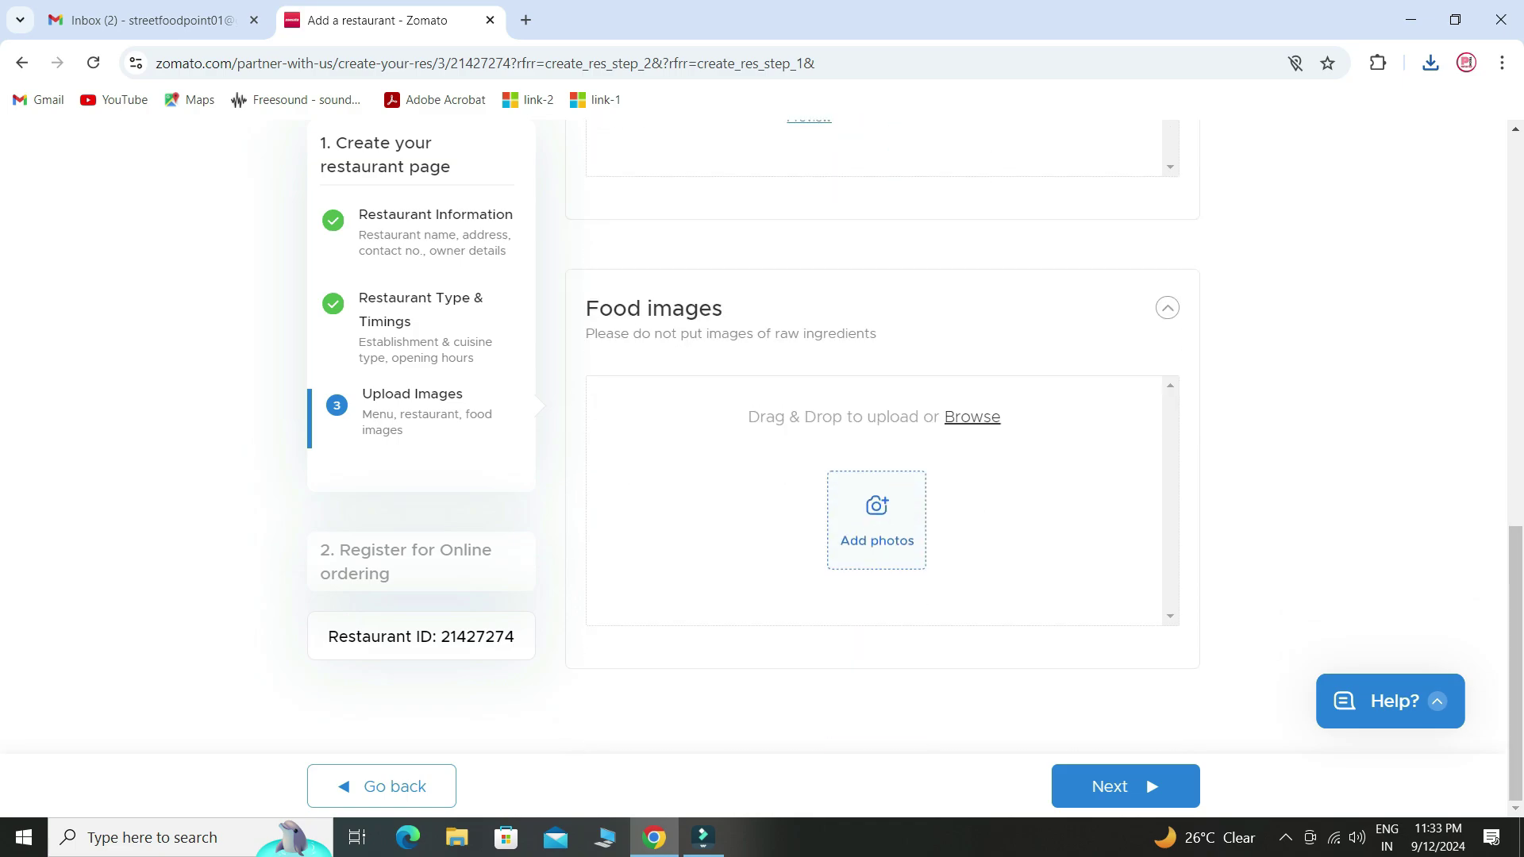
- Upload Dal-Tadka-Featured under Food images and submit the listing details for verification
left_click(877, 520)
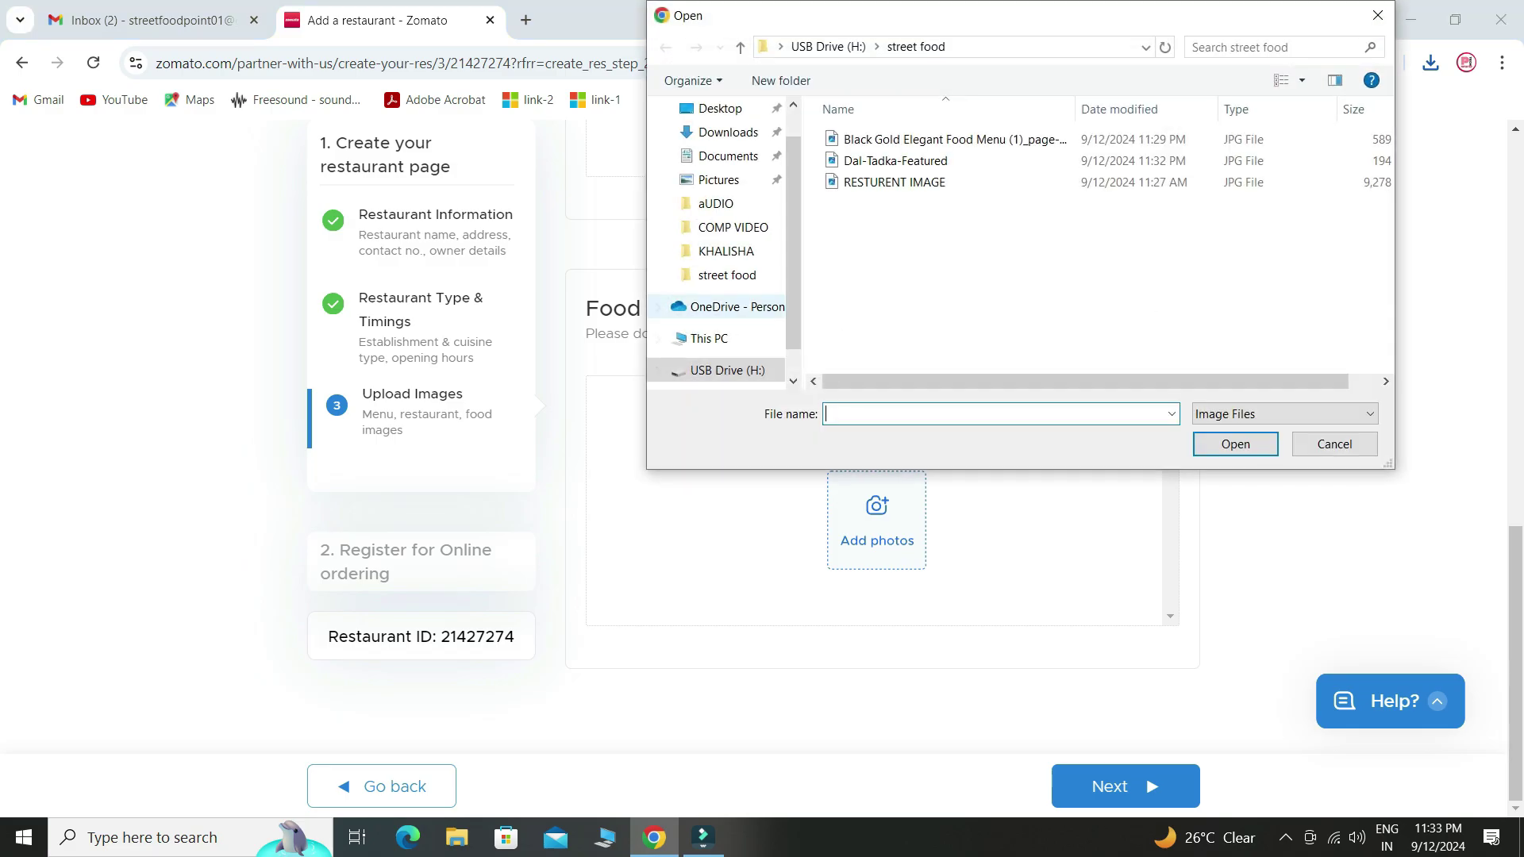
left_click(895, 160)
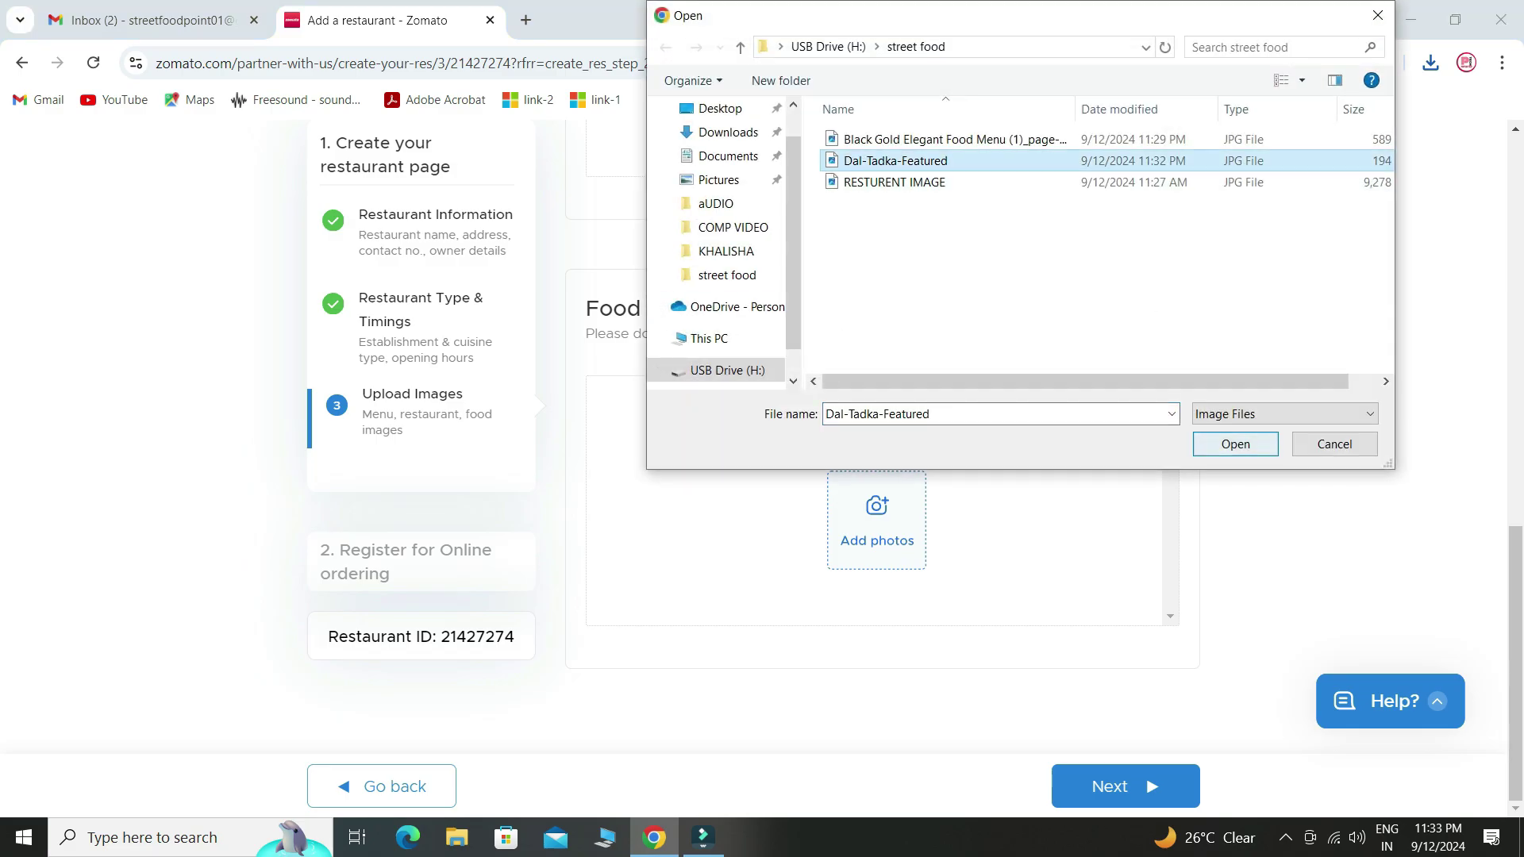
left_click(1235, 444)
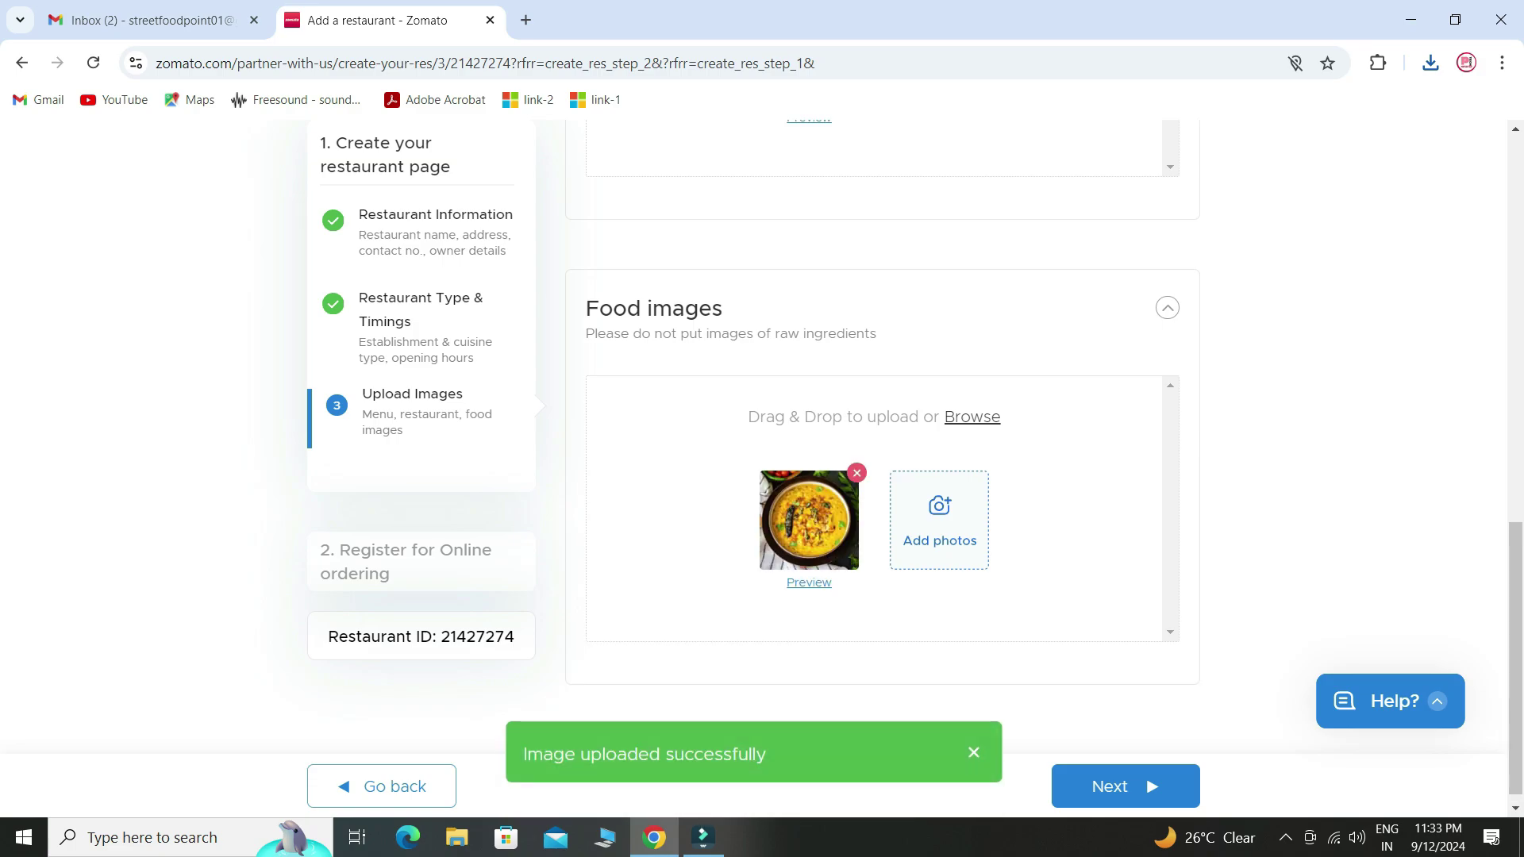
left_click(1125, 786)
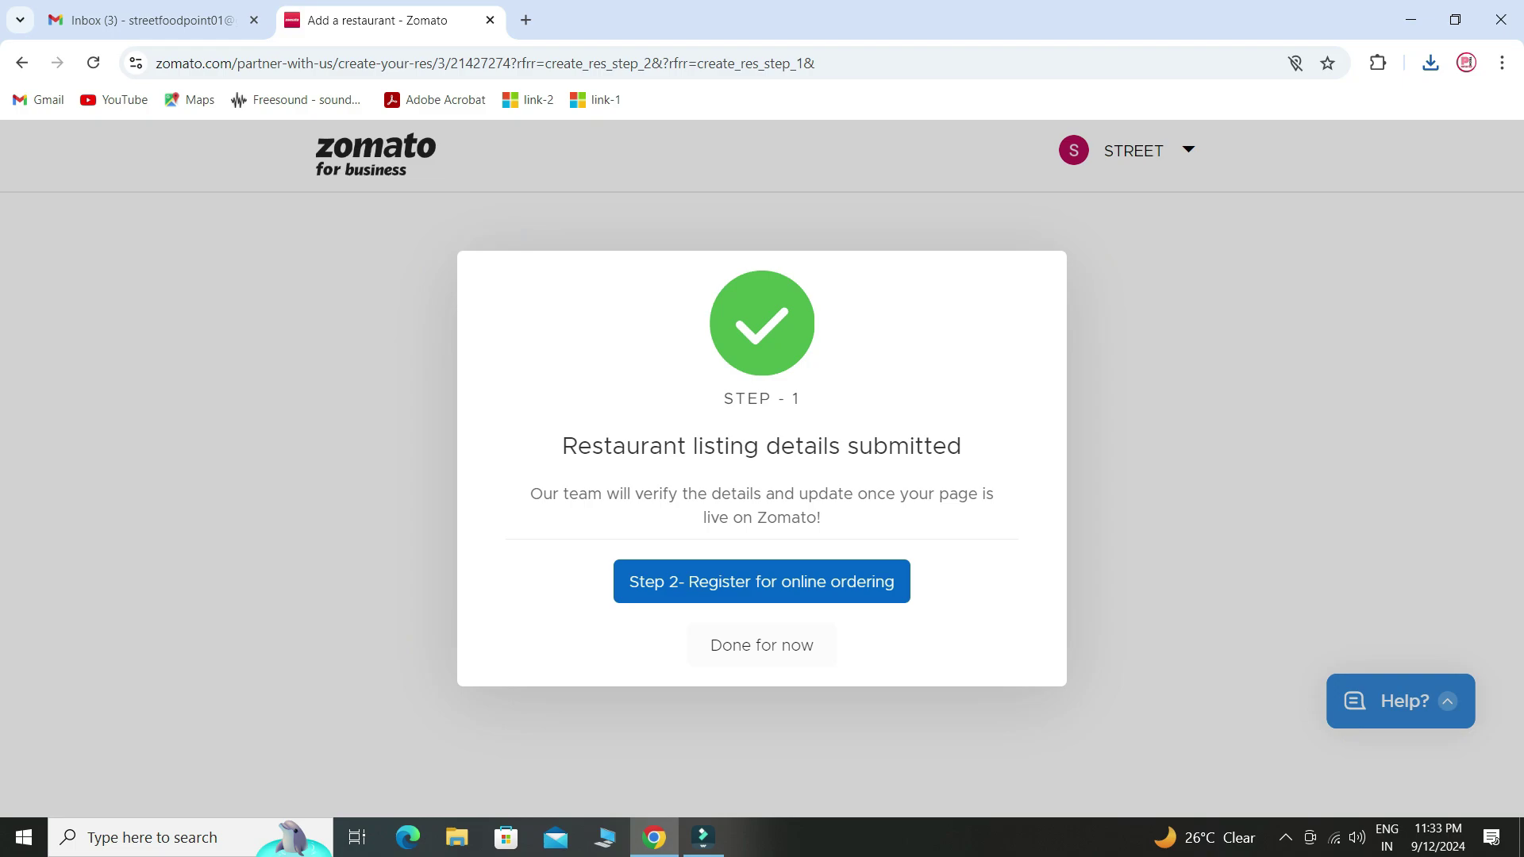
left_click(762, 582)
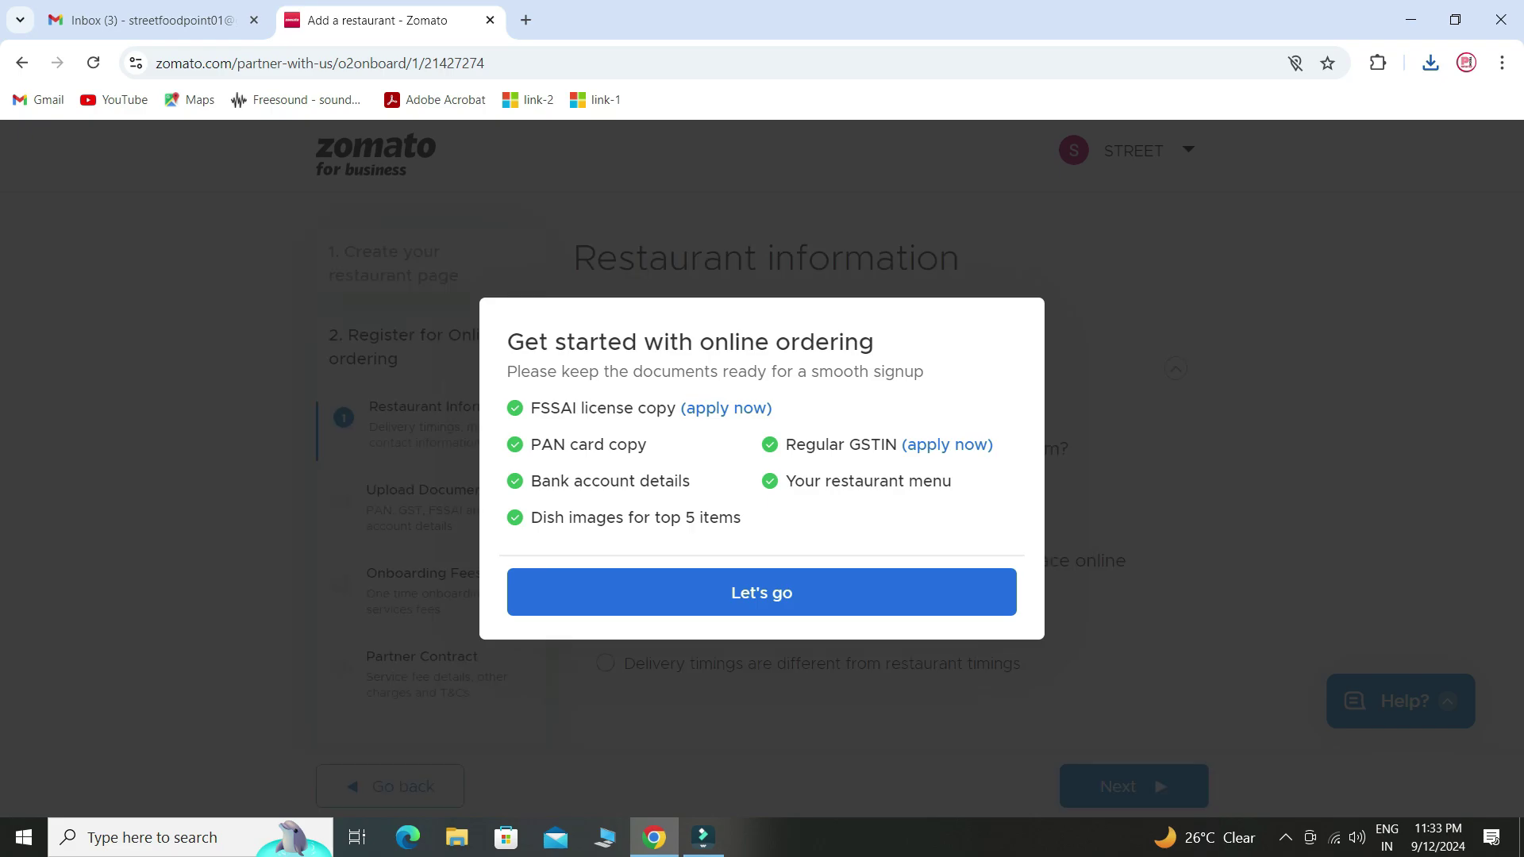
left_click(762, 587)
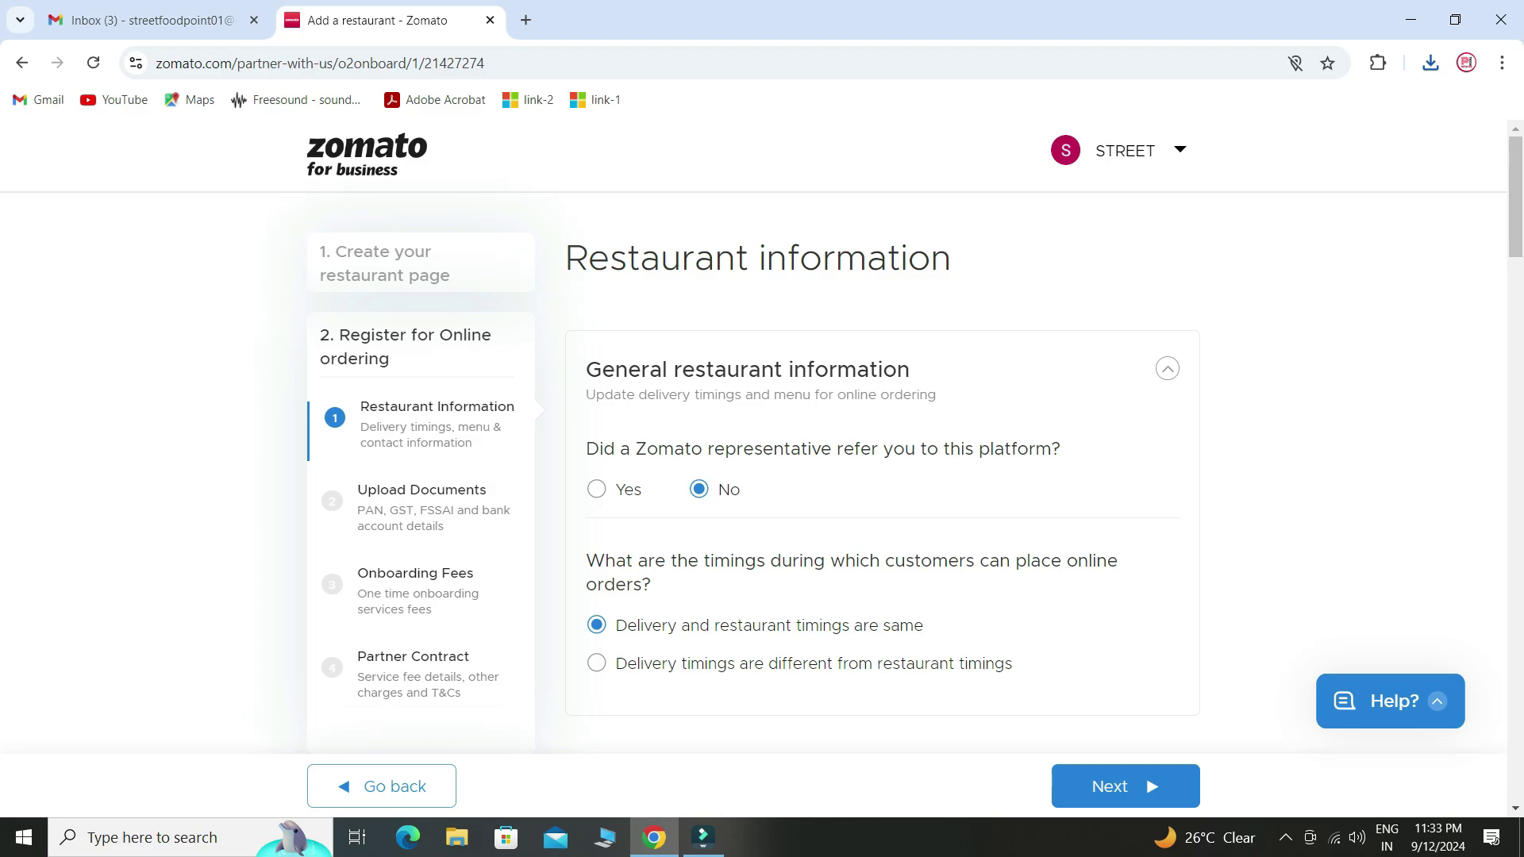
scroll(881, 476, "down", 3)
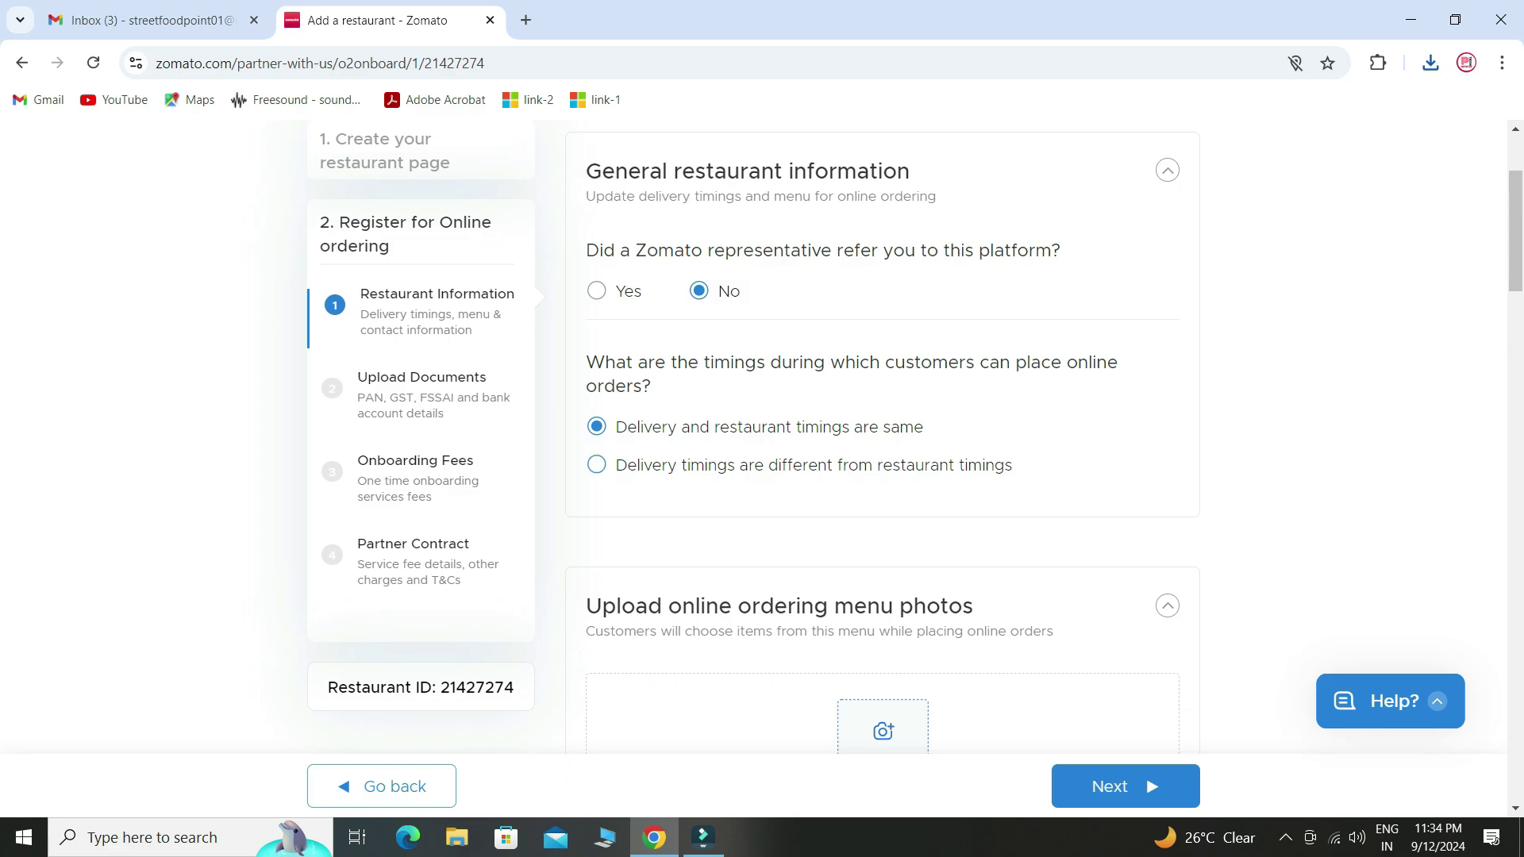
scroll(603, 465, "down", 2)
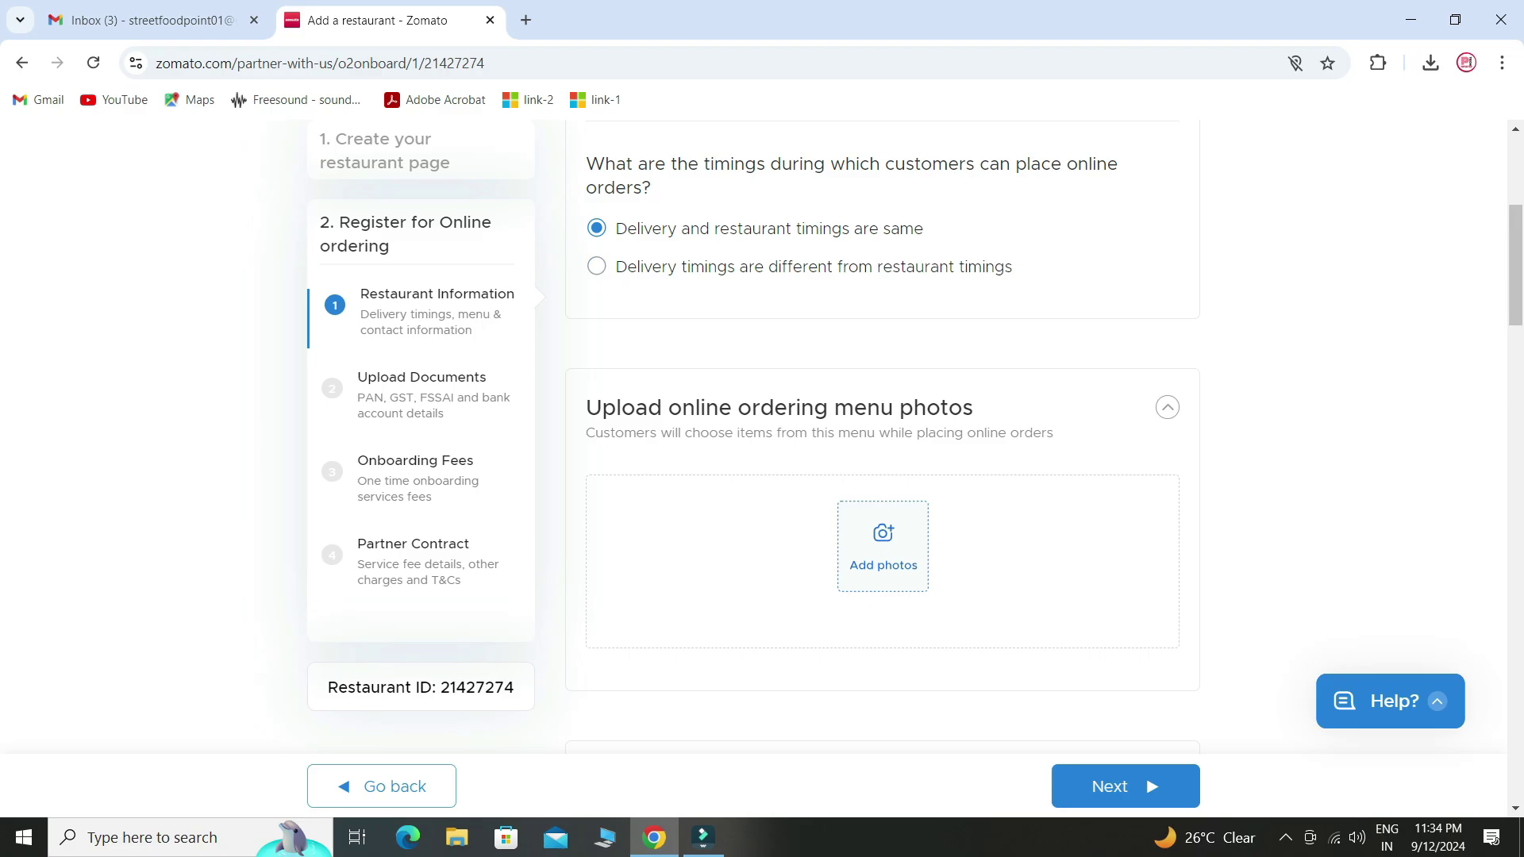
scroll(881, 464, "down", 2)
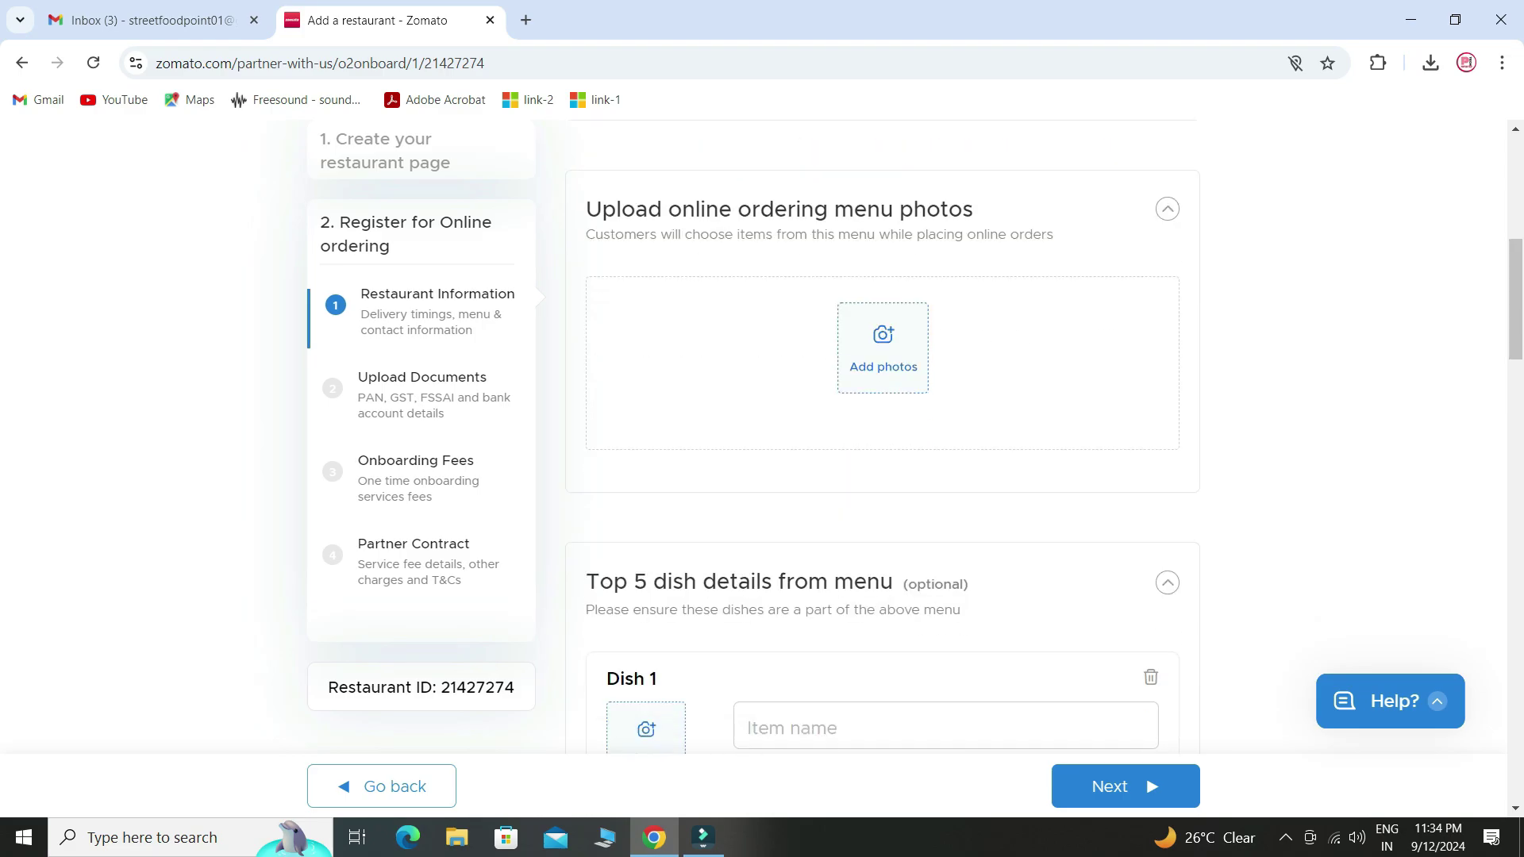
- Upload the Black Gold Elegant Food Menu JPG from the street food folder and confirm with Okay
left_click(881, 341)
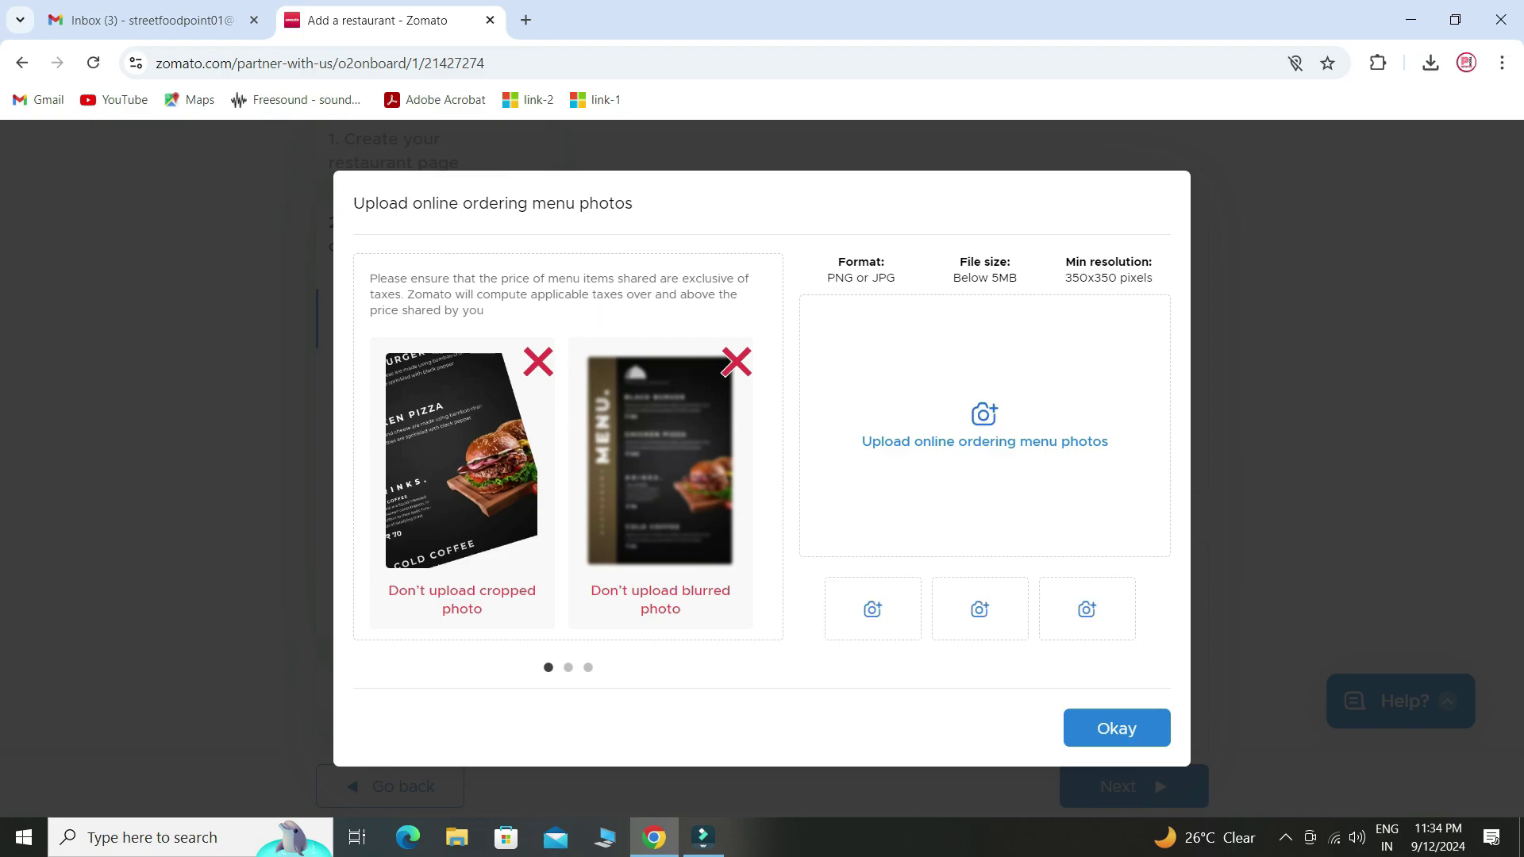
key("Escape")
left_click(882, 347)
left_click(984, 427)
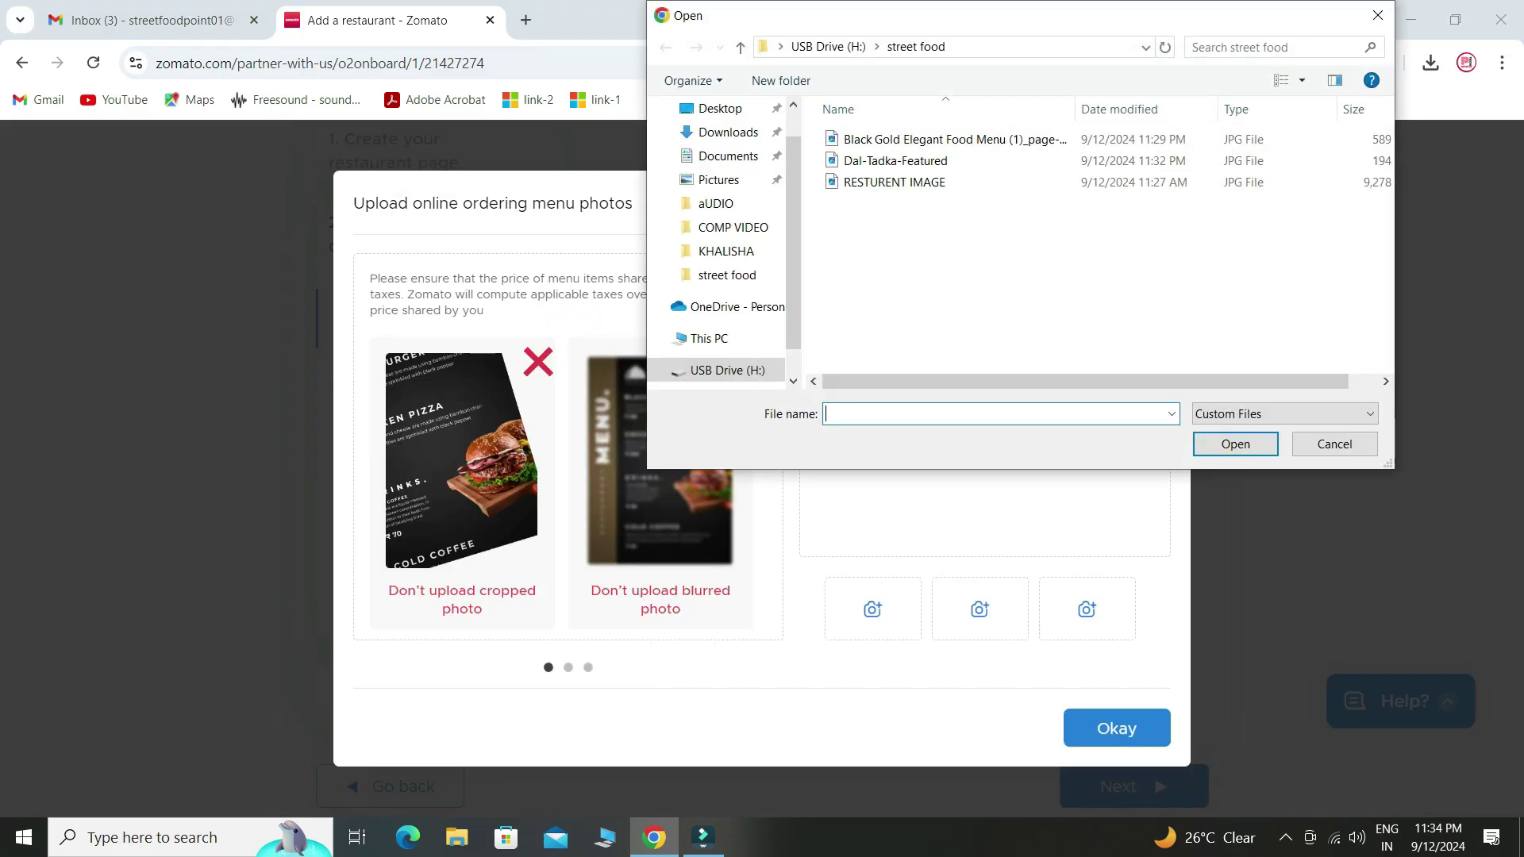
left_click(945, 182)
left_click(952, 140)
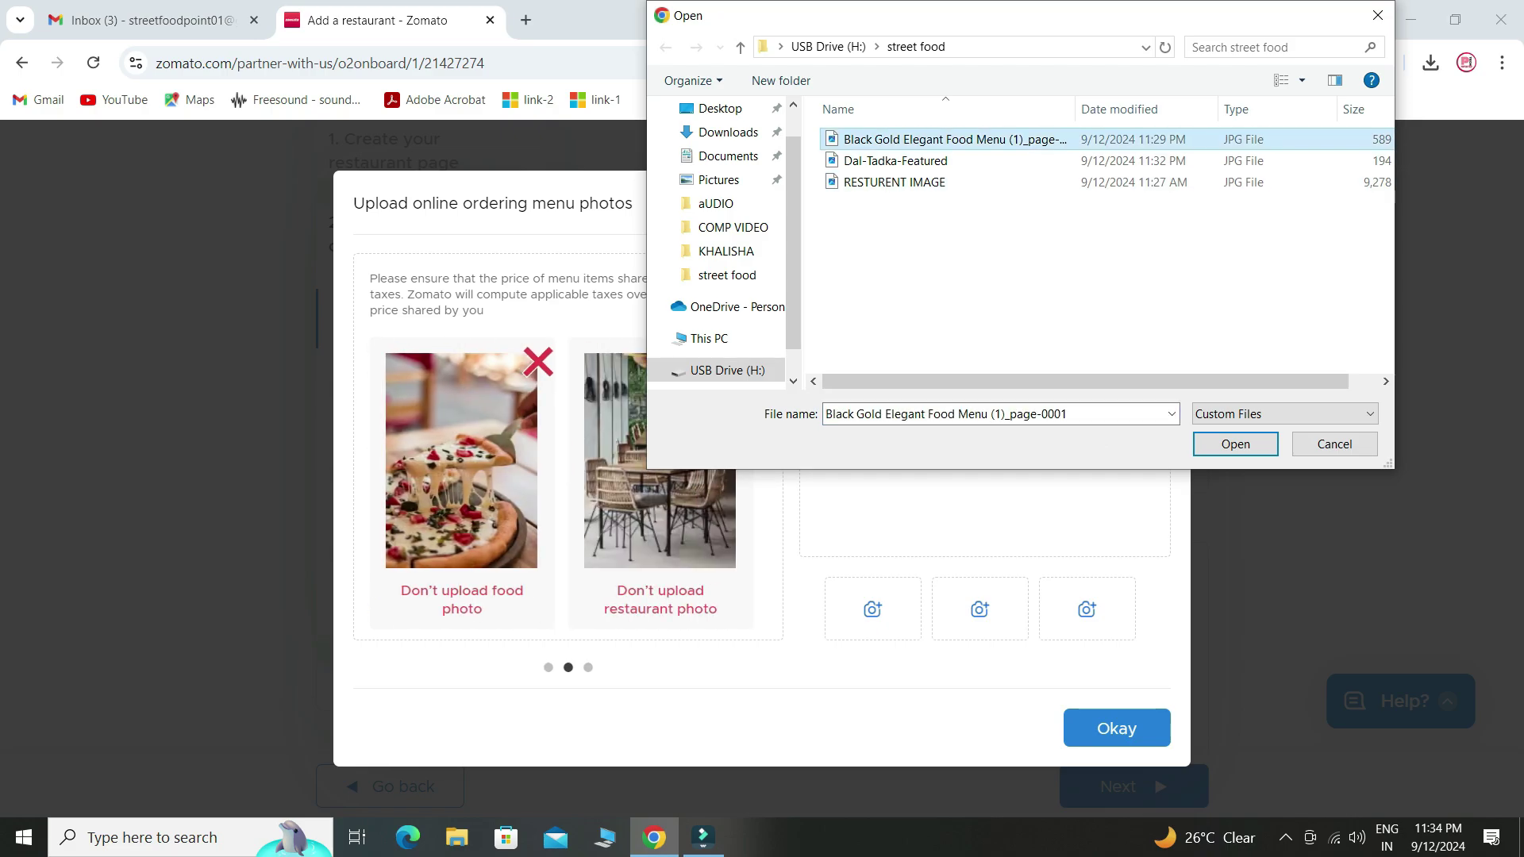
left_click(1234, 443)
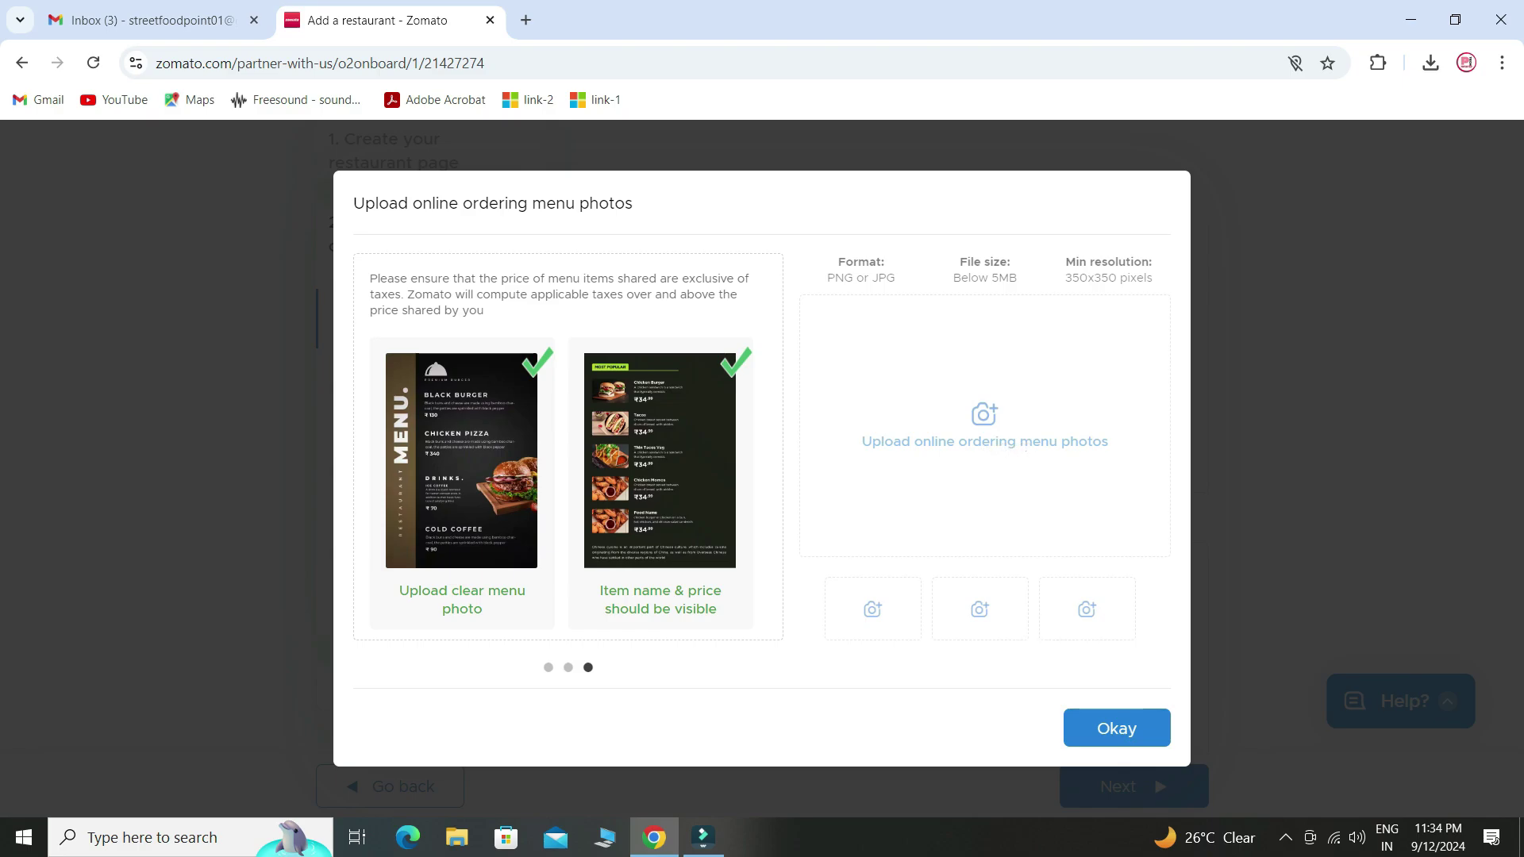
left_click(1117, 727)
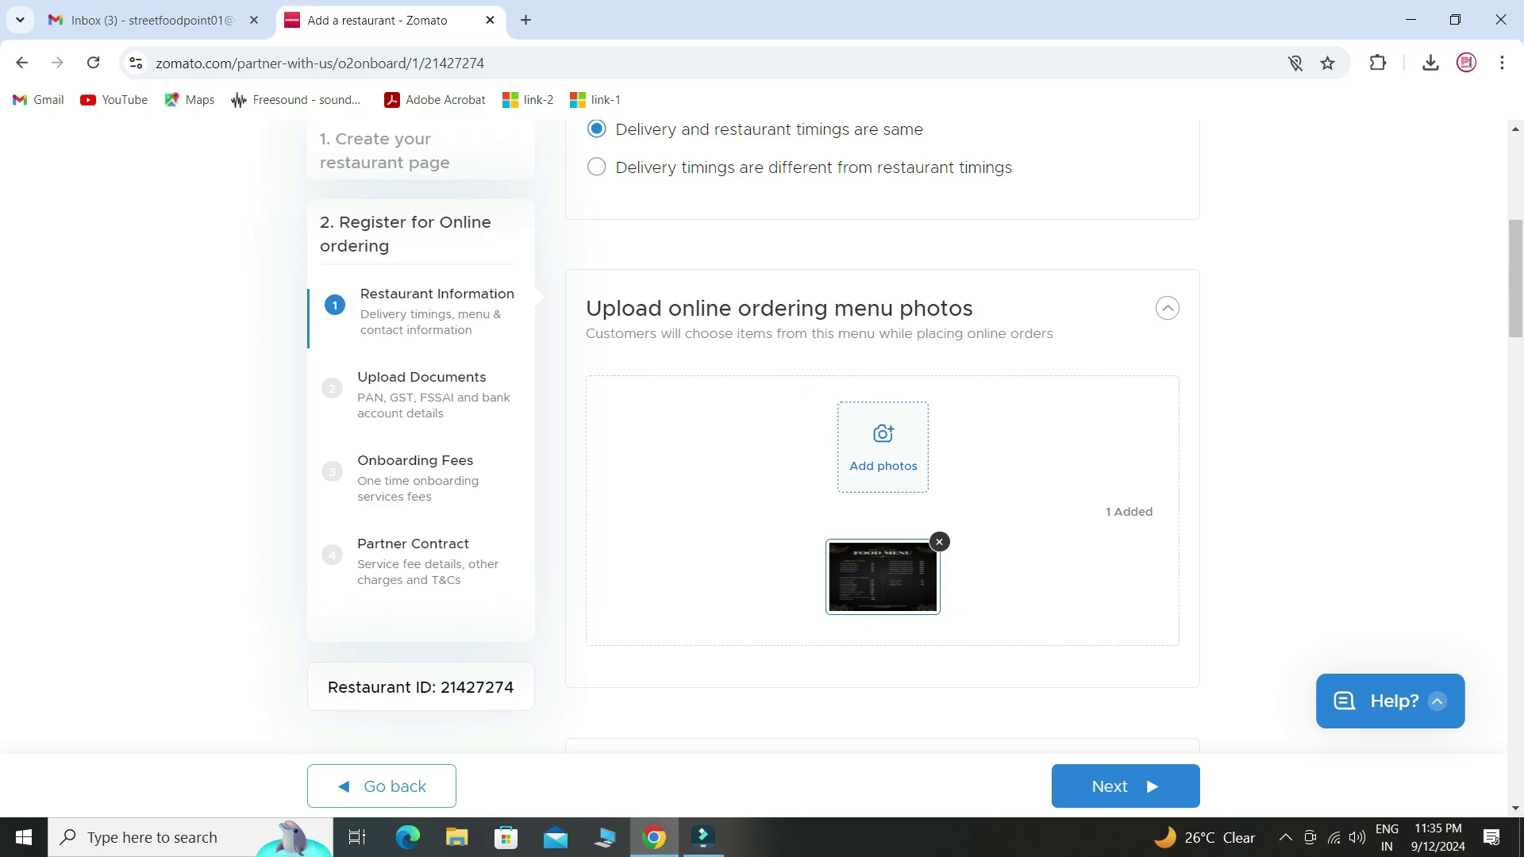
scroll(881, 436, "up", 1)
scroll(880, 436, "down", 3)
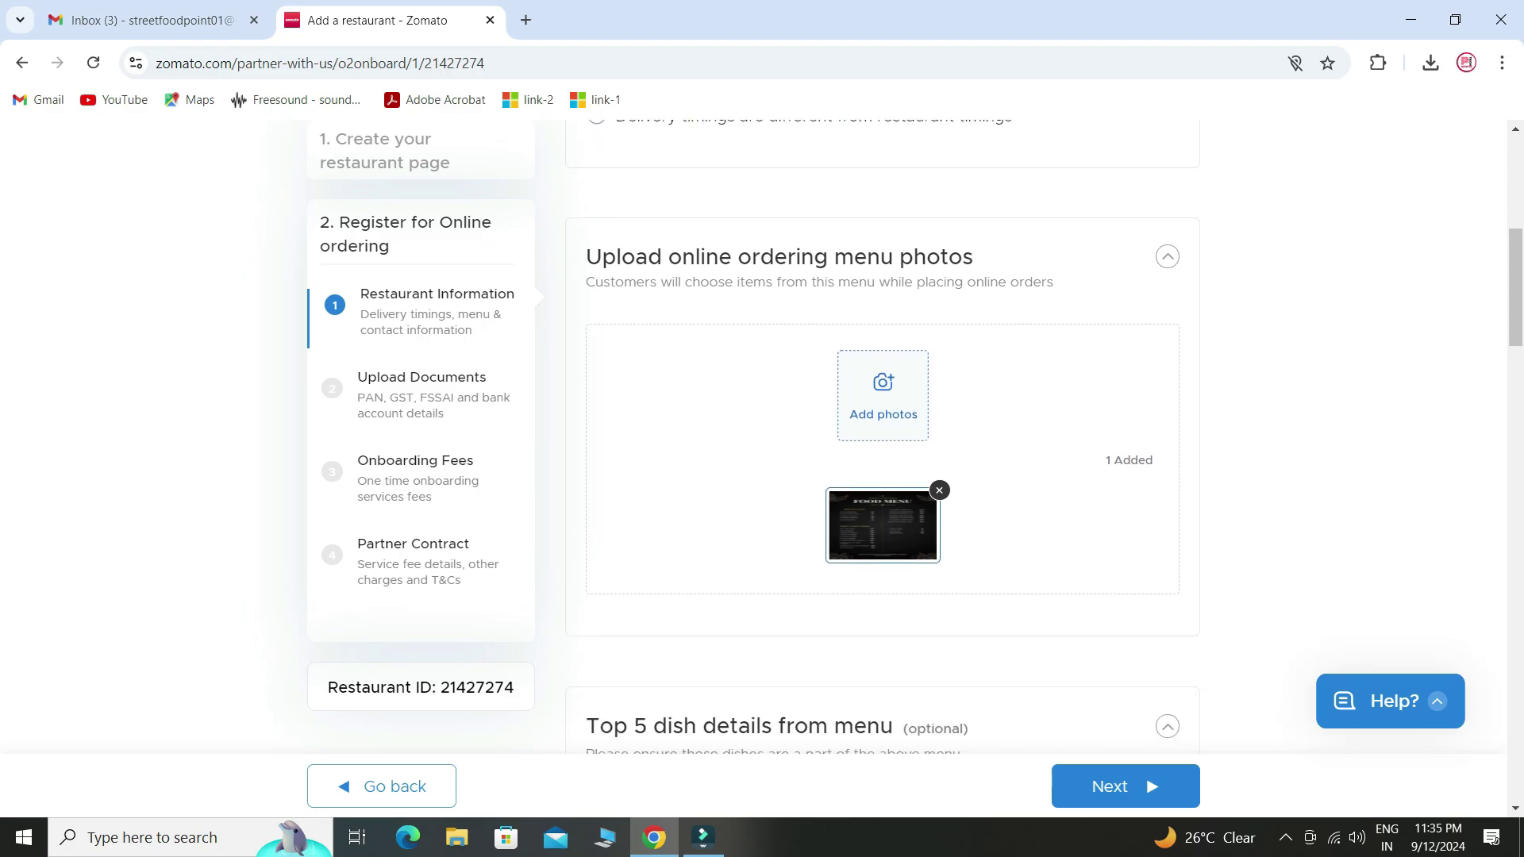
scroll(880, 436, "down", 4)
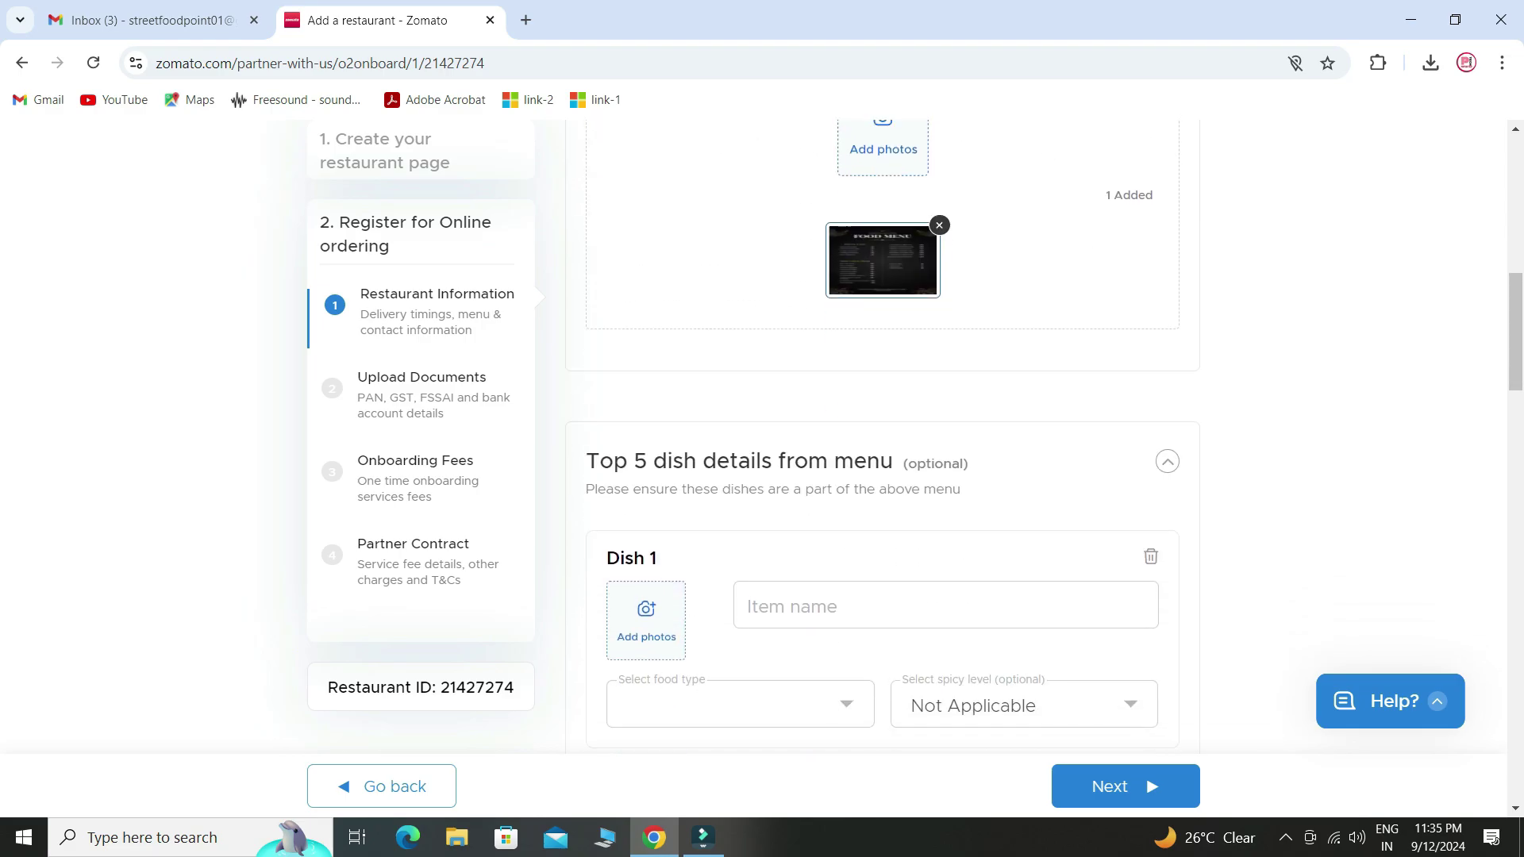
scroll(881, 436, "down", 1)
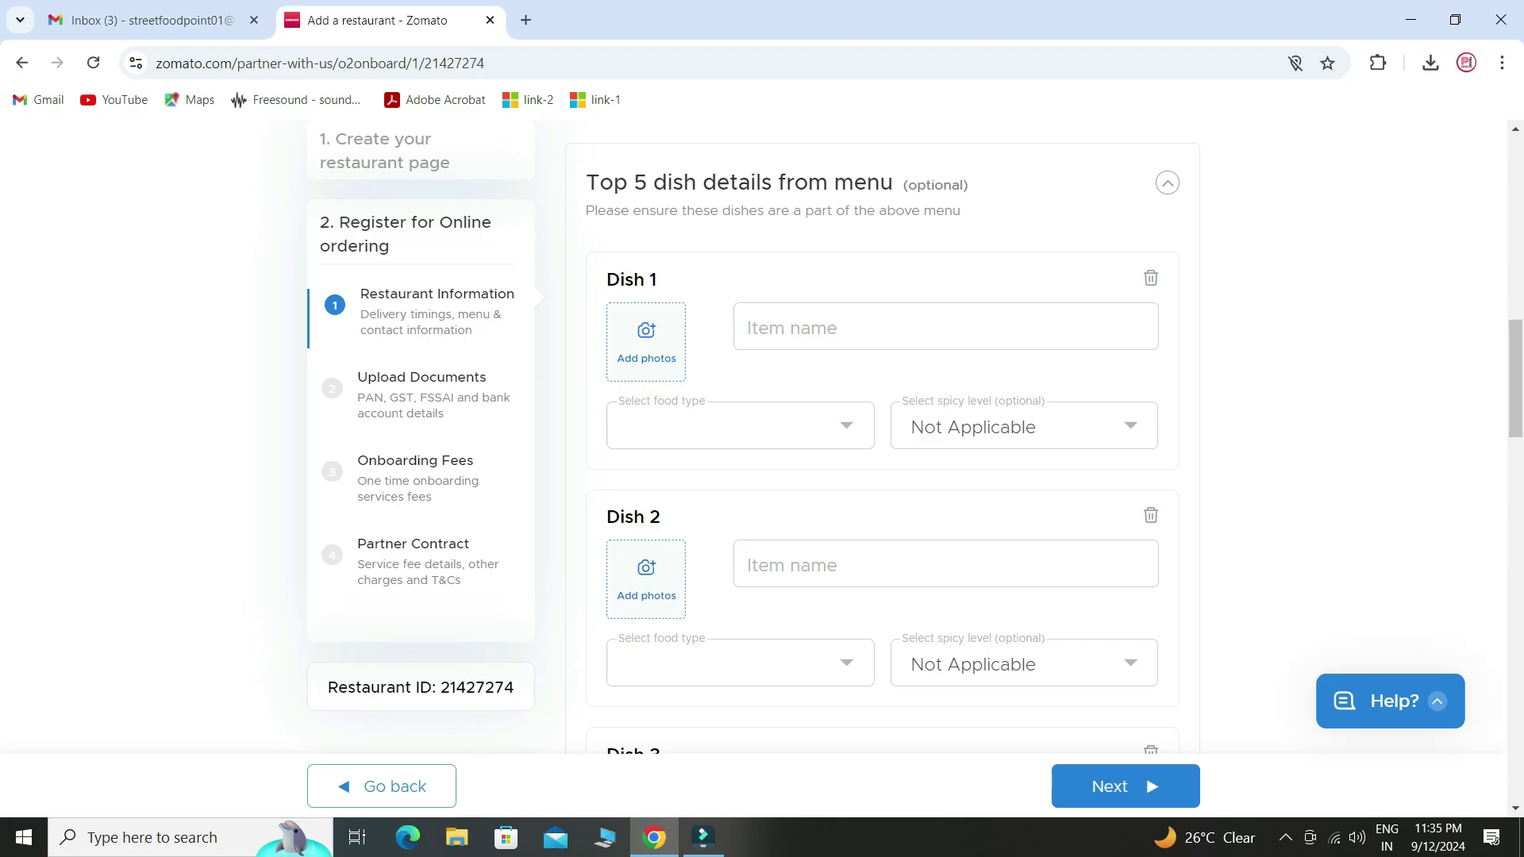
scroll(881, 436, "down", 8)
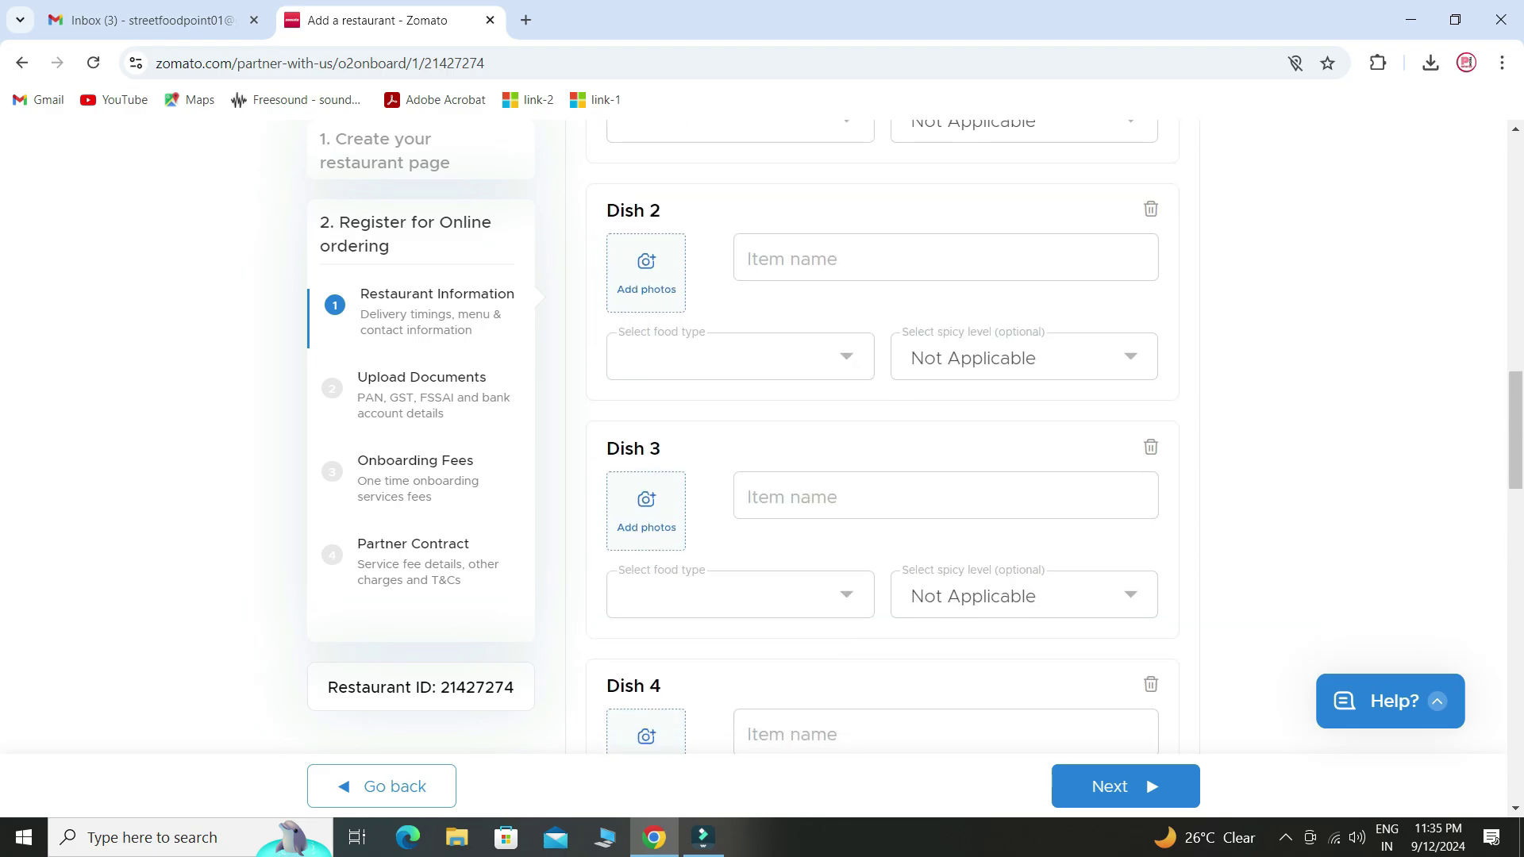
scroll(881, 436, "down", 4)
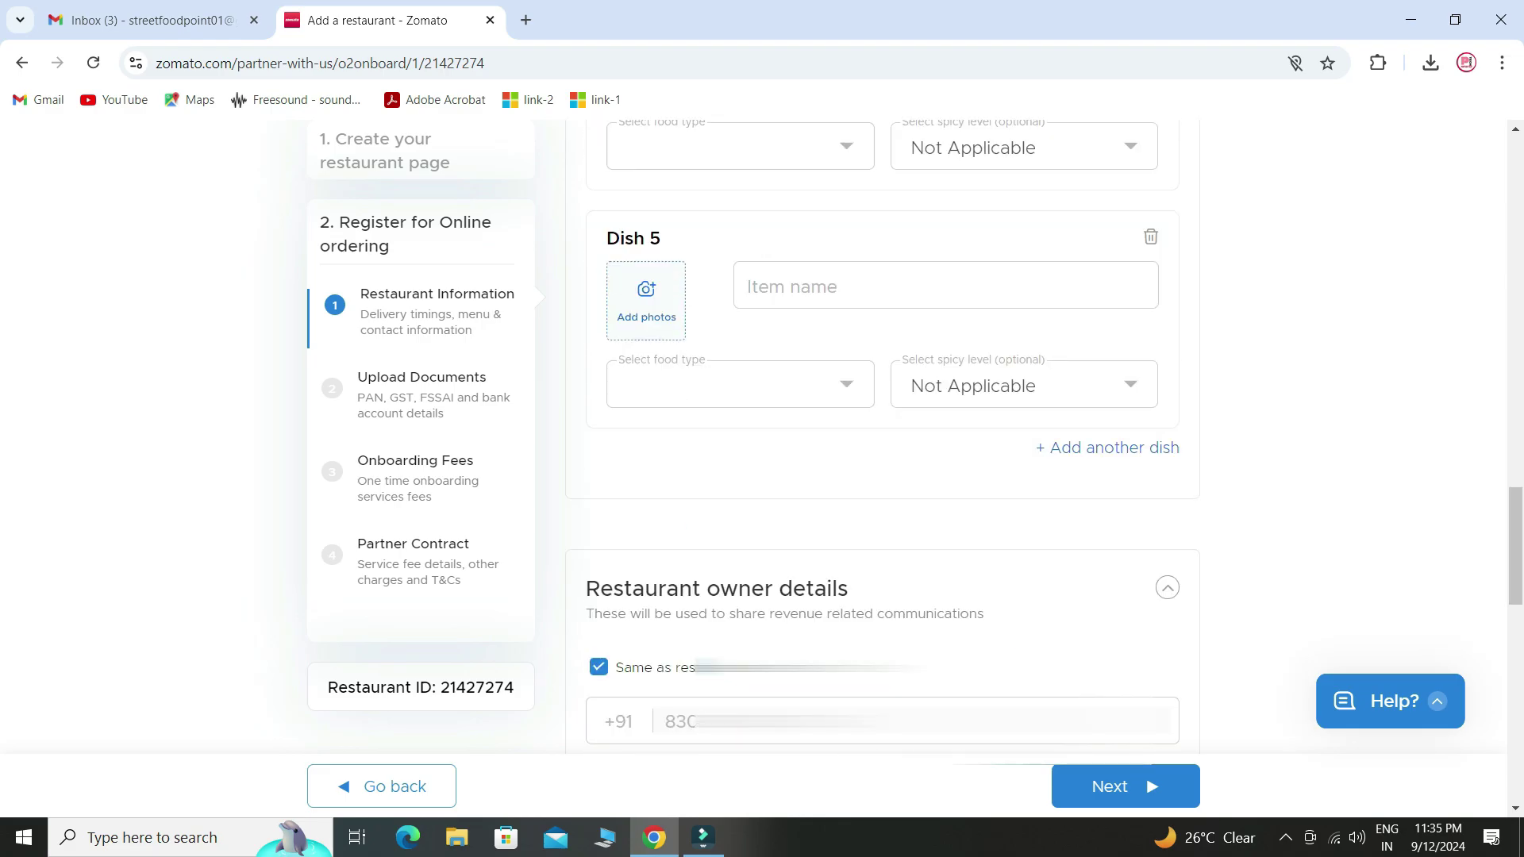
scroll(881, 436, "down", 4)
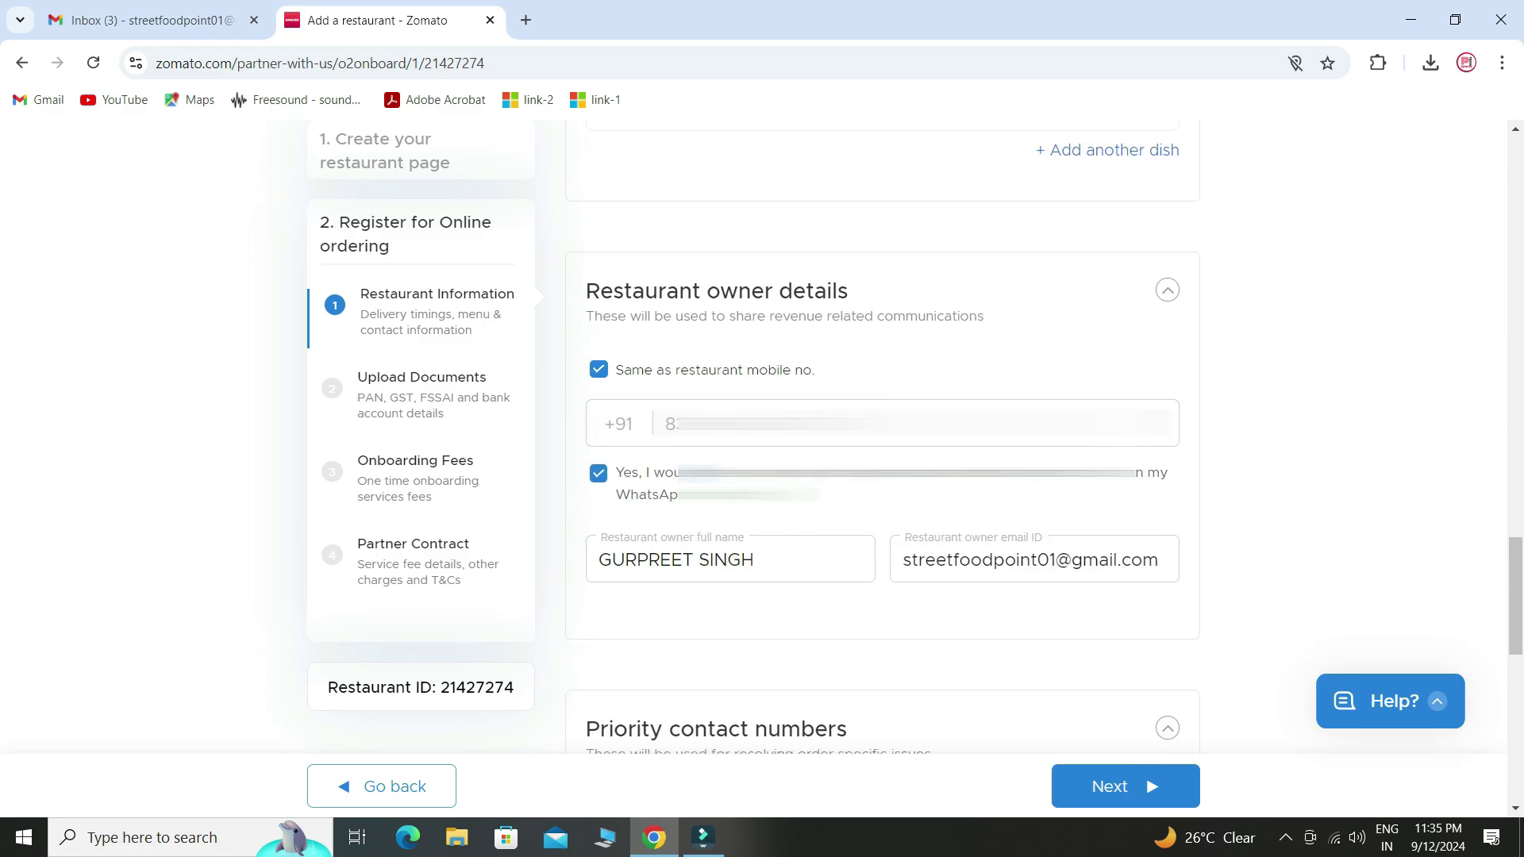
scroll(880, 436, "down", 7)
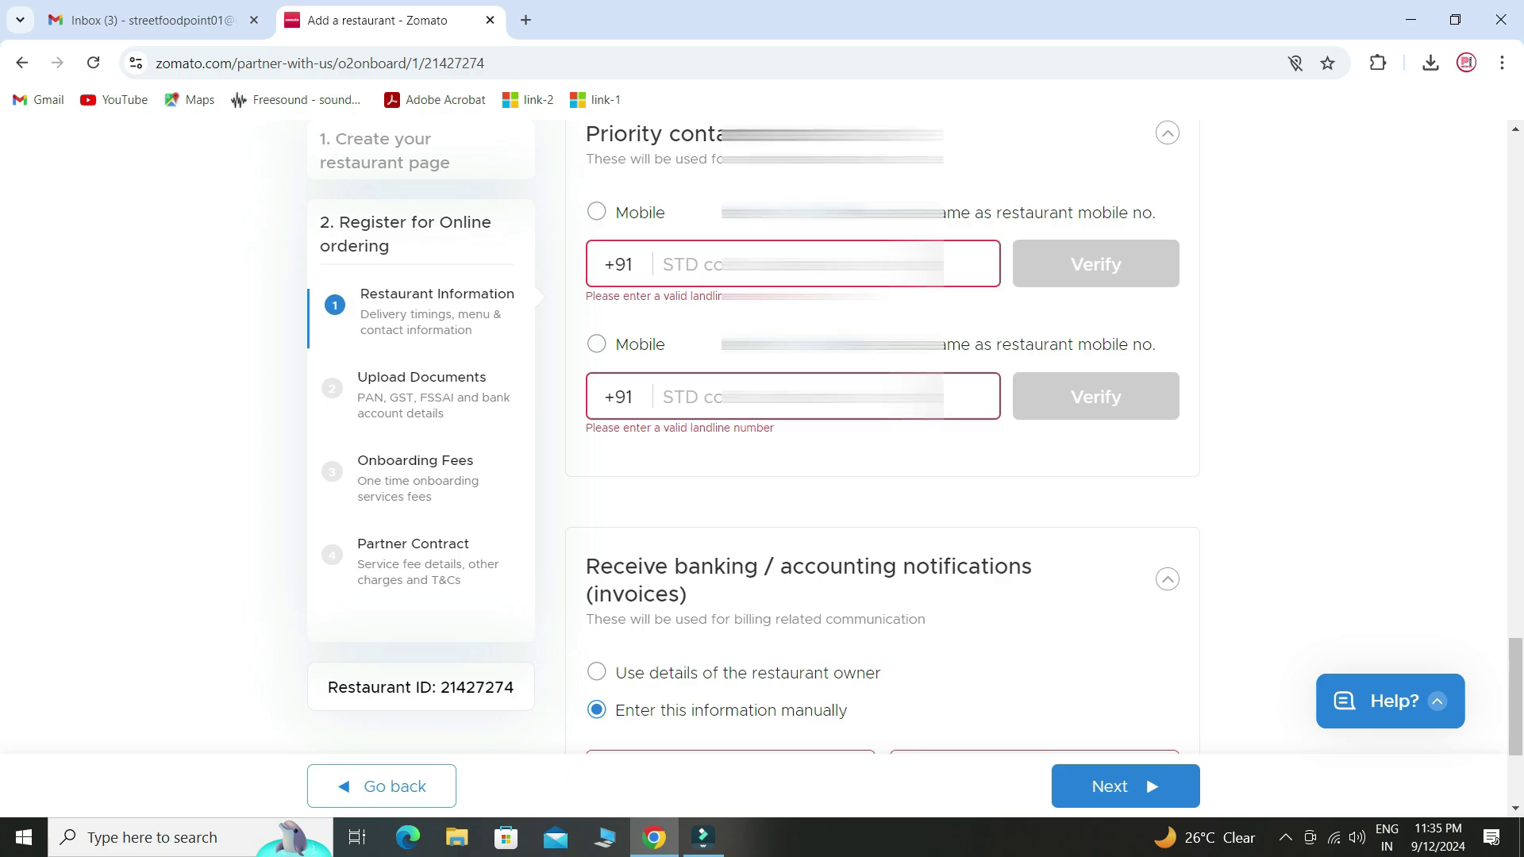
- Set both priority contacts to the restaurant mobile and continue to Upload Legal Documents
left_click(909, 211)
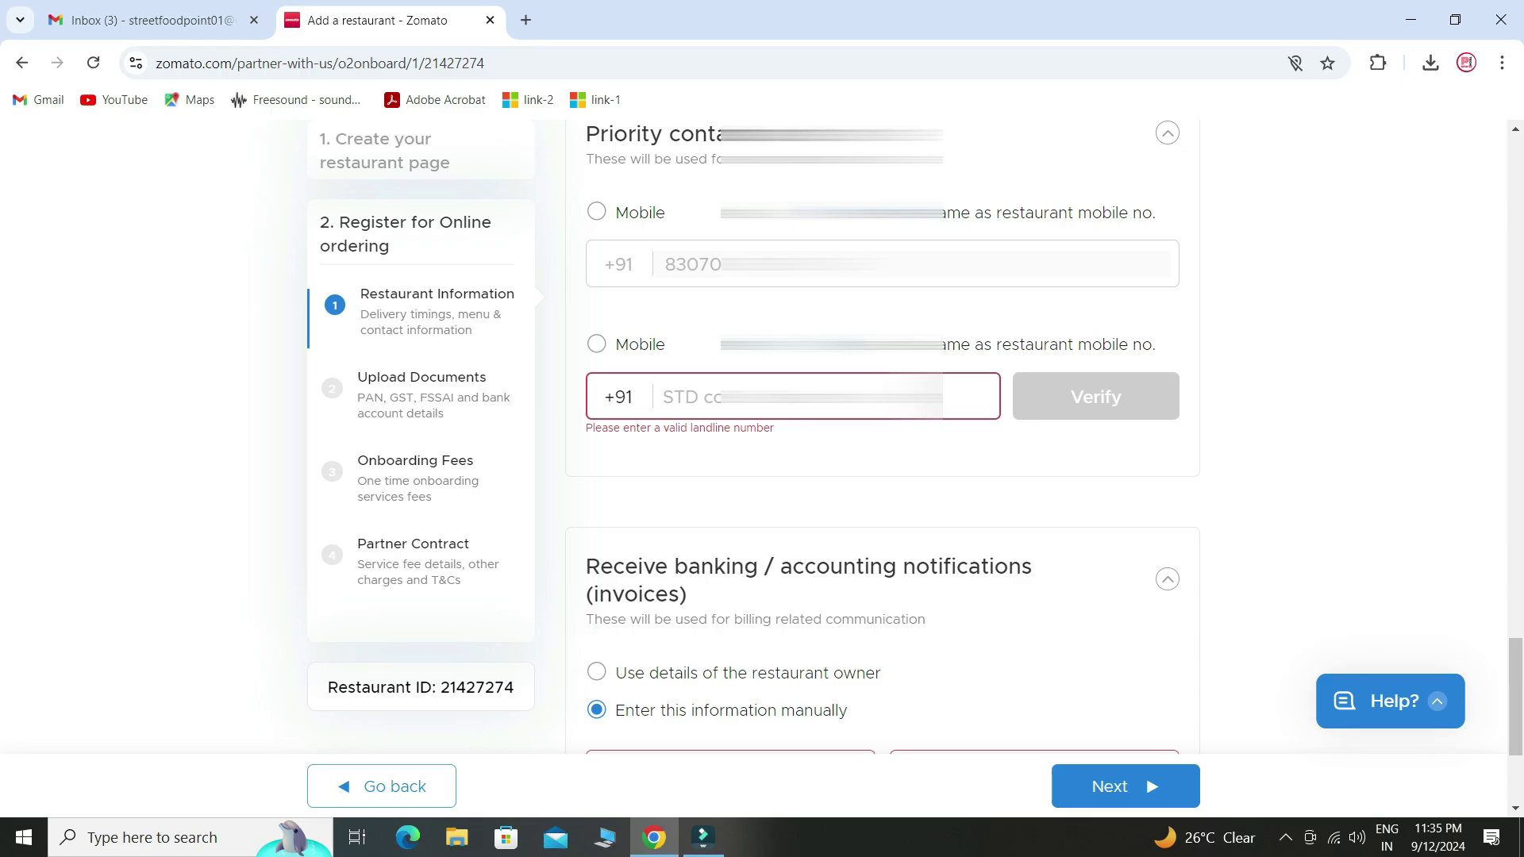
left_click(952, 344)
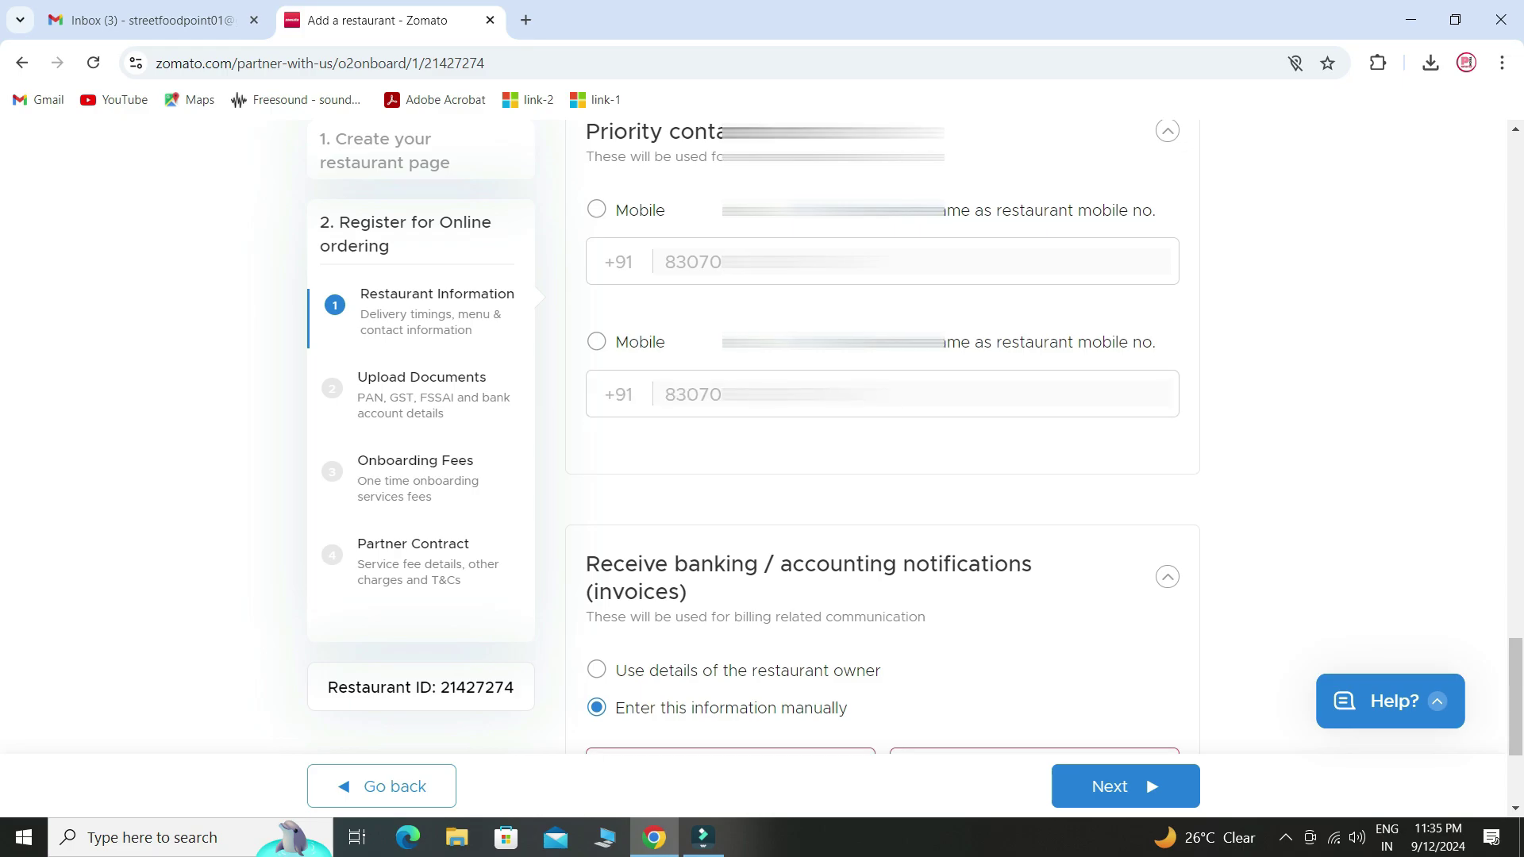
scroll(881, 444, "up", 1)
scroll(881, 444, "down", 3)
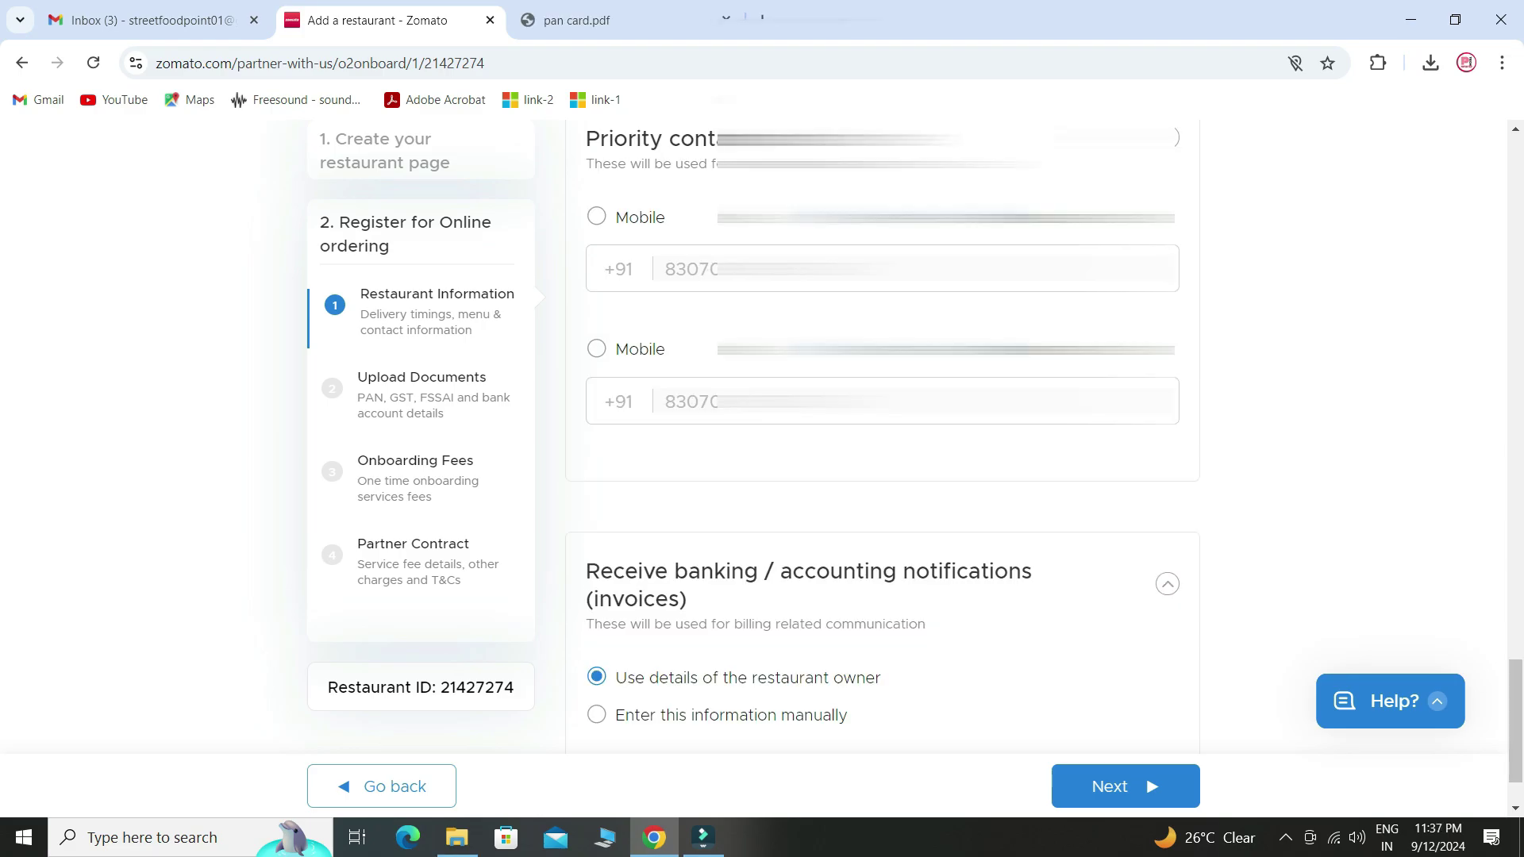
scroll(881, 453, "down", 1)
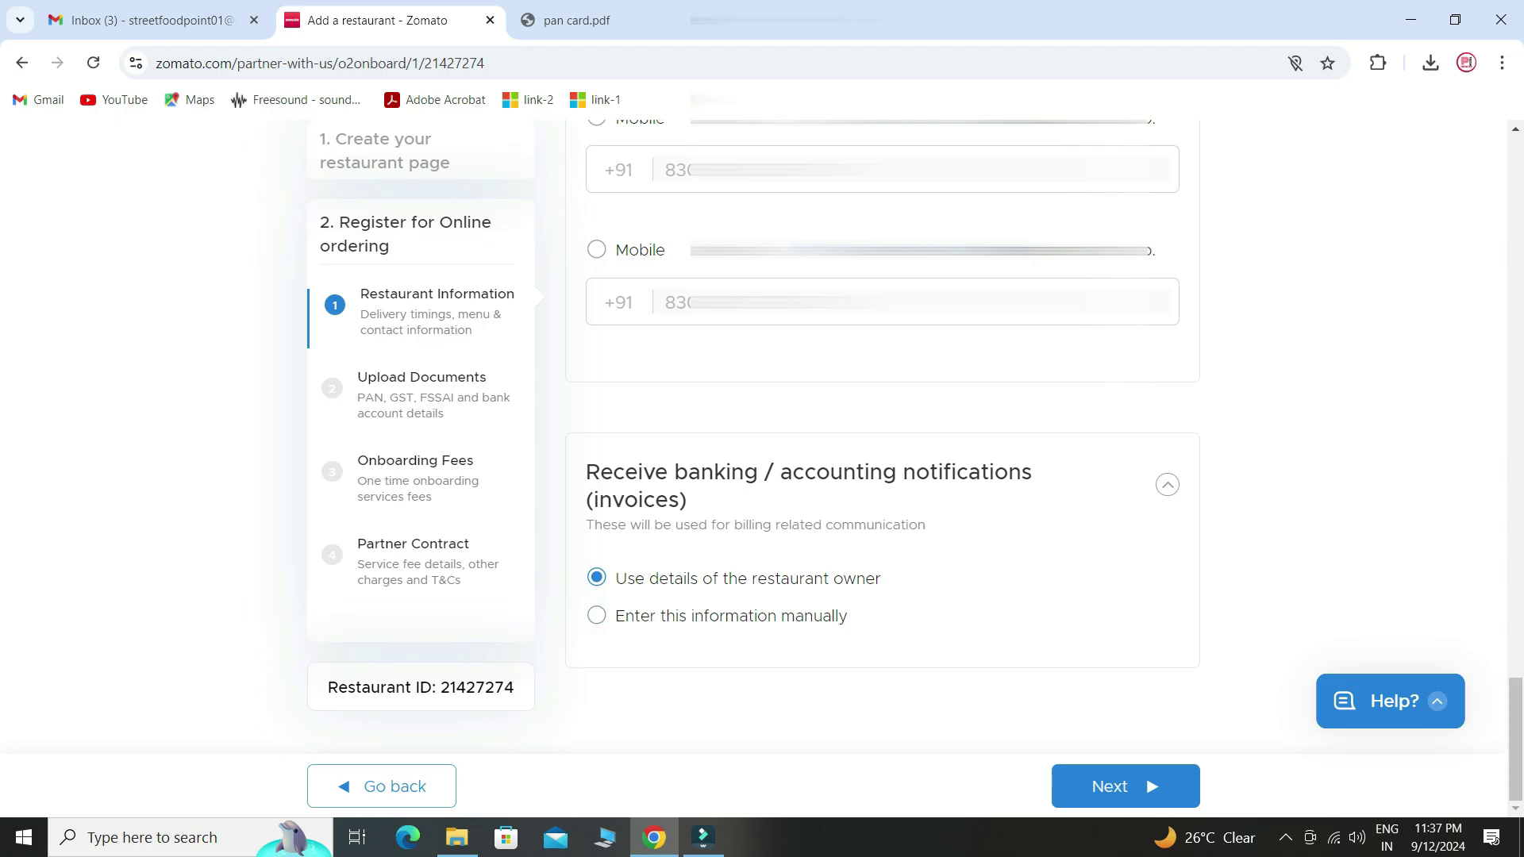
left_click(1125, 786)
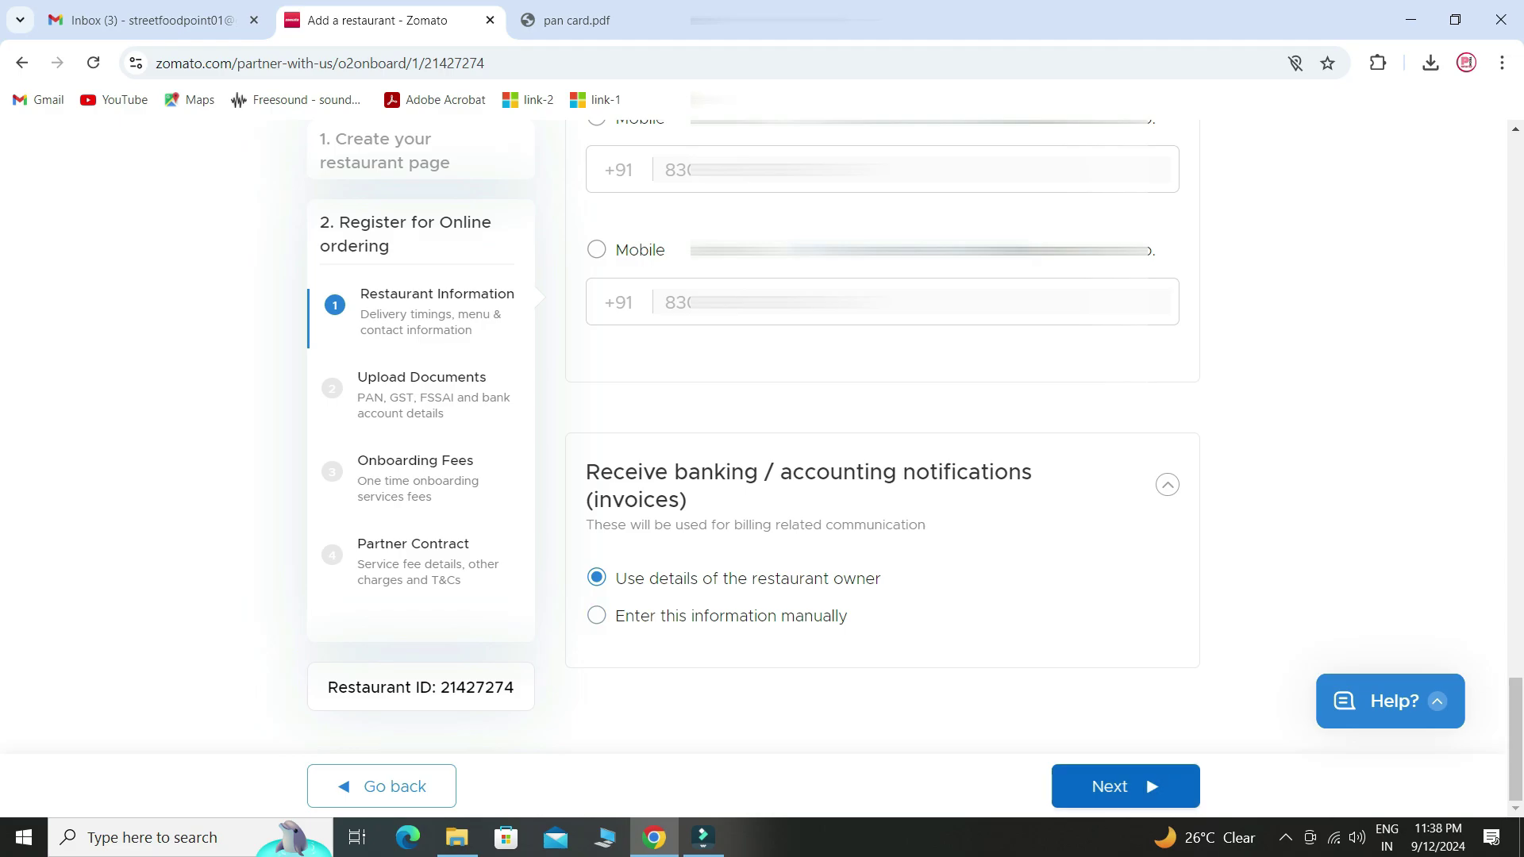
scroll(761, 437, "down", 1)
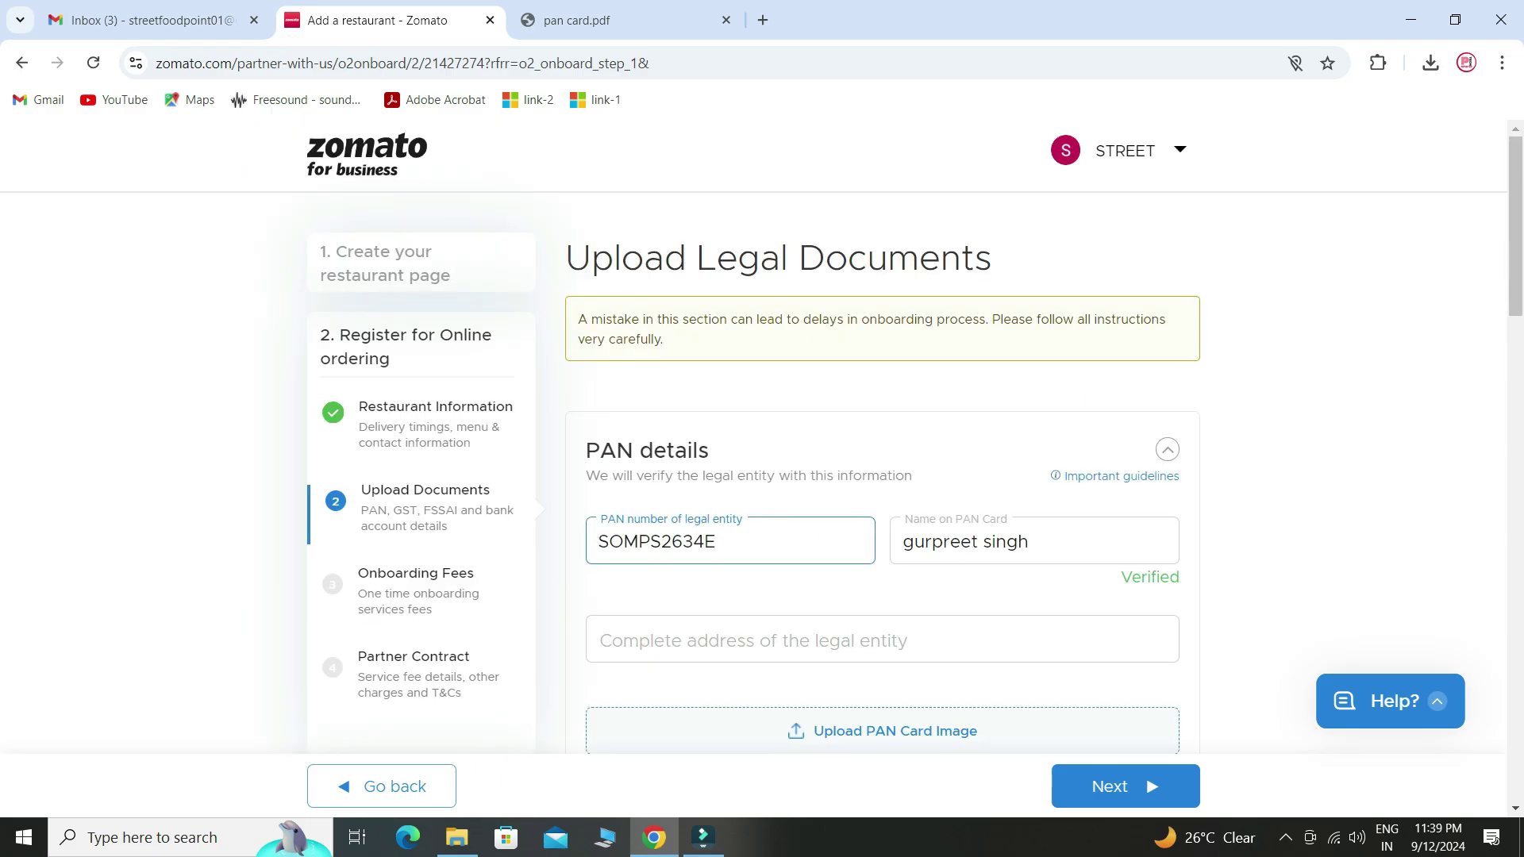
- Fill the legal entity's address from the saved autofill suggestion
scroll(761, 437, "down", 1)
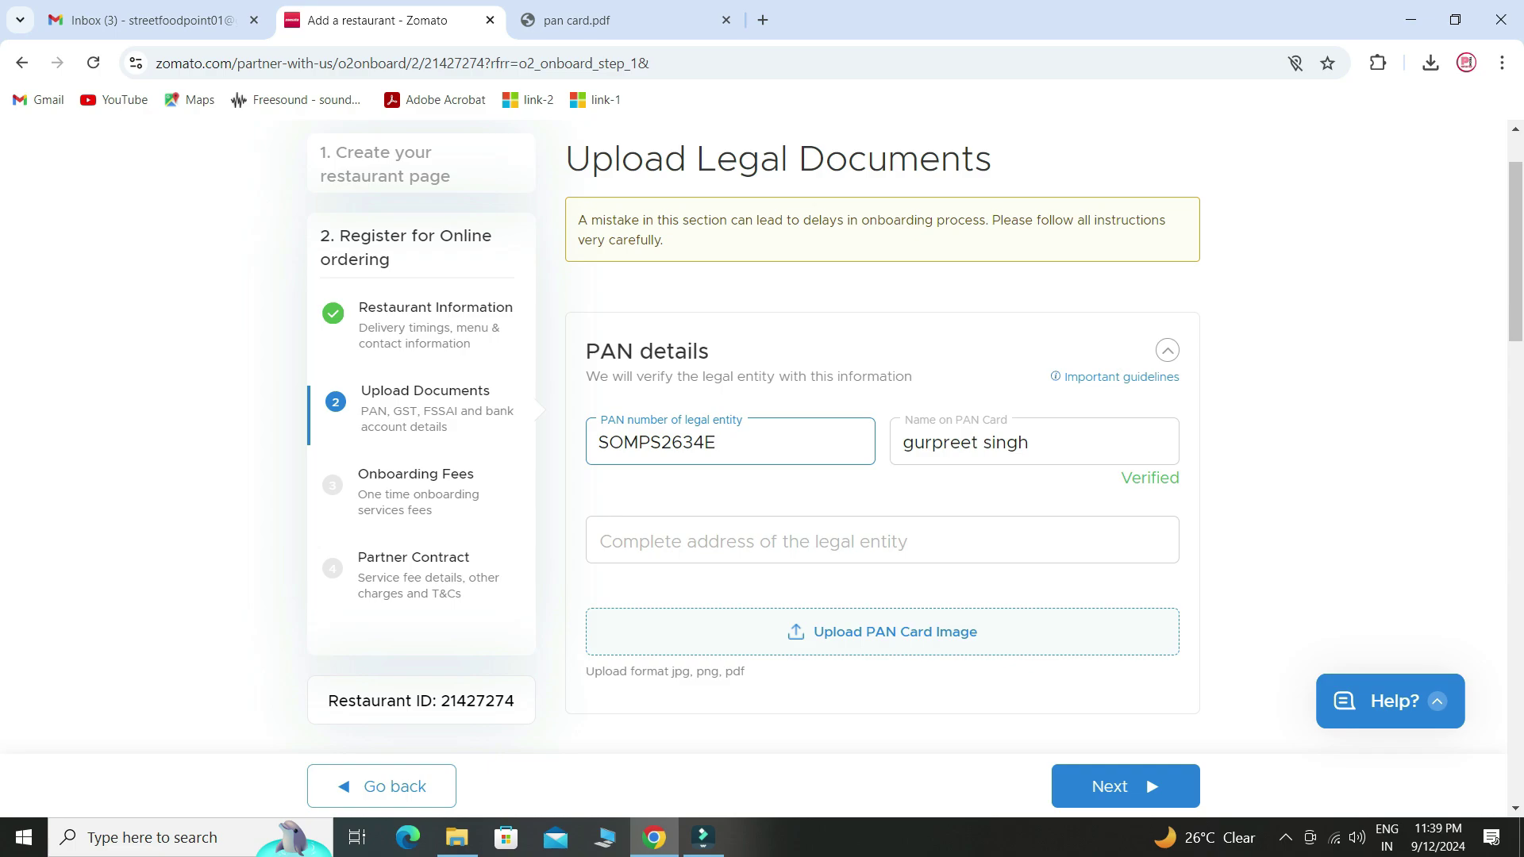
left_click(738, 541)
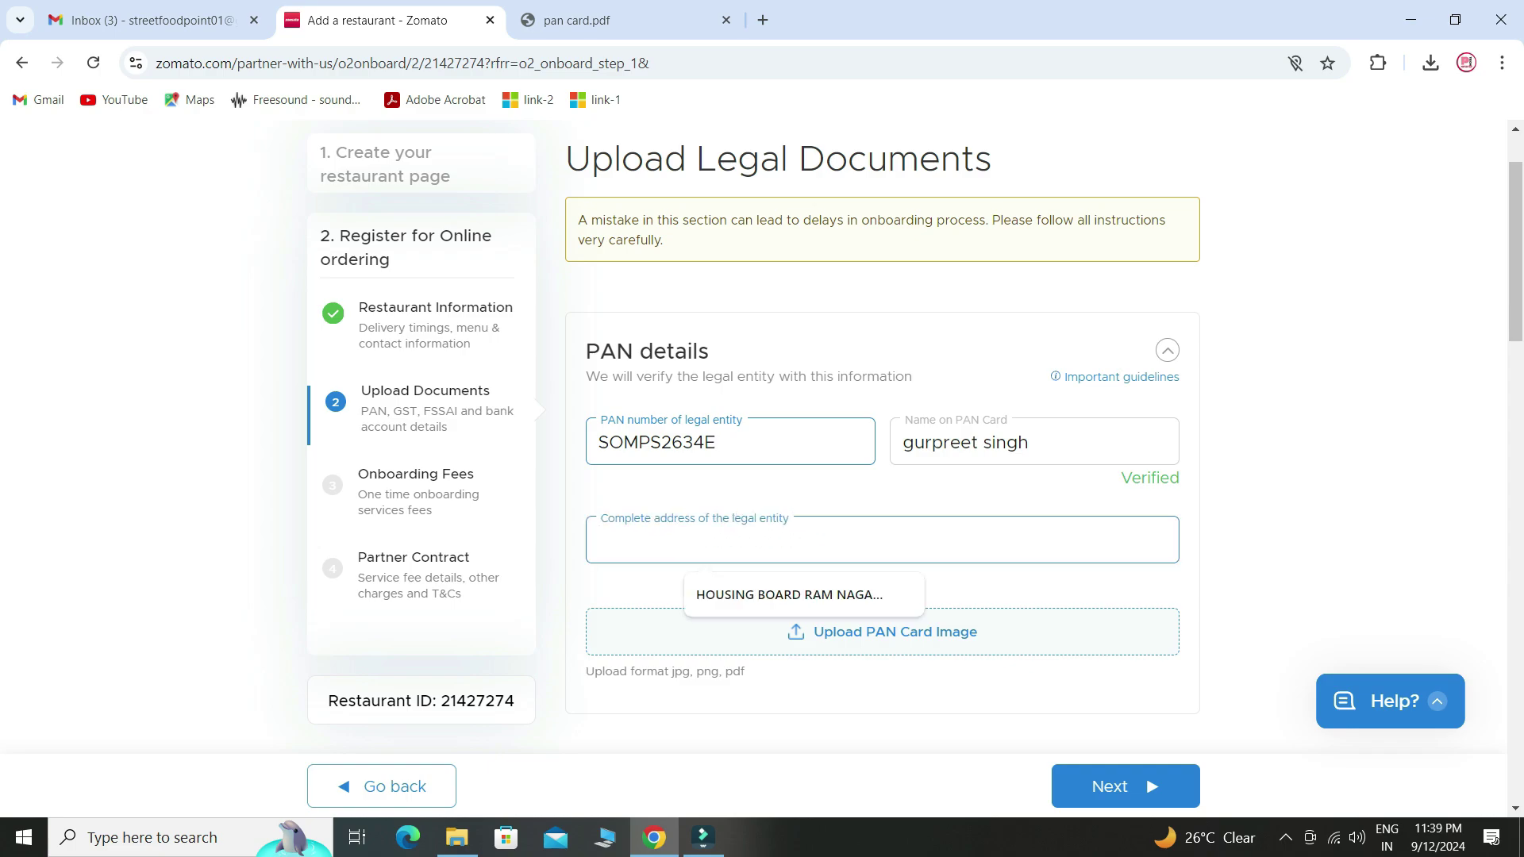
key("Down")
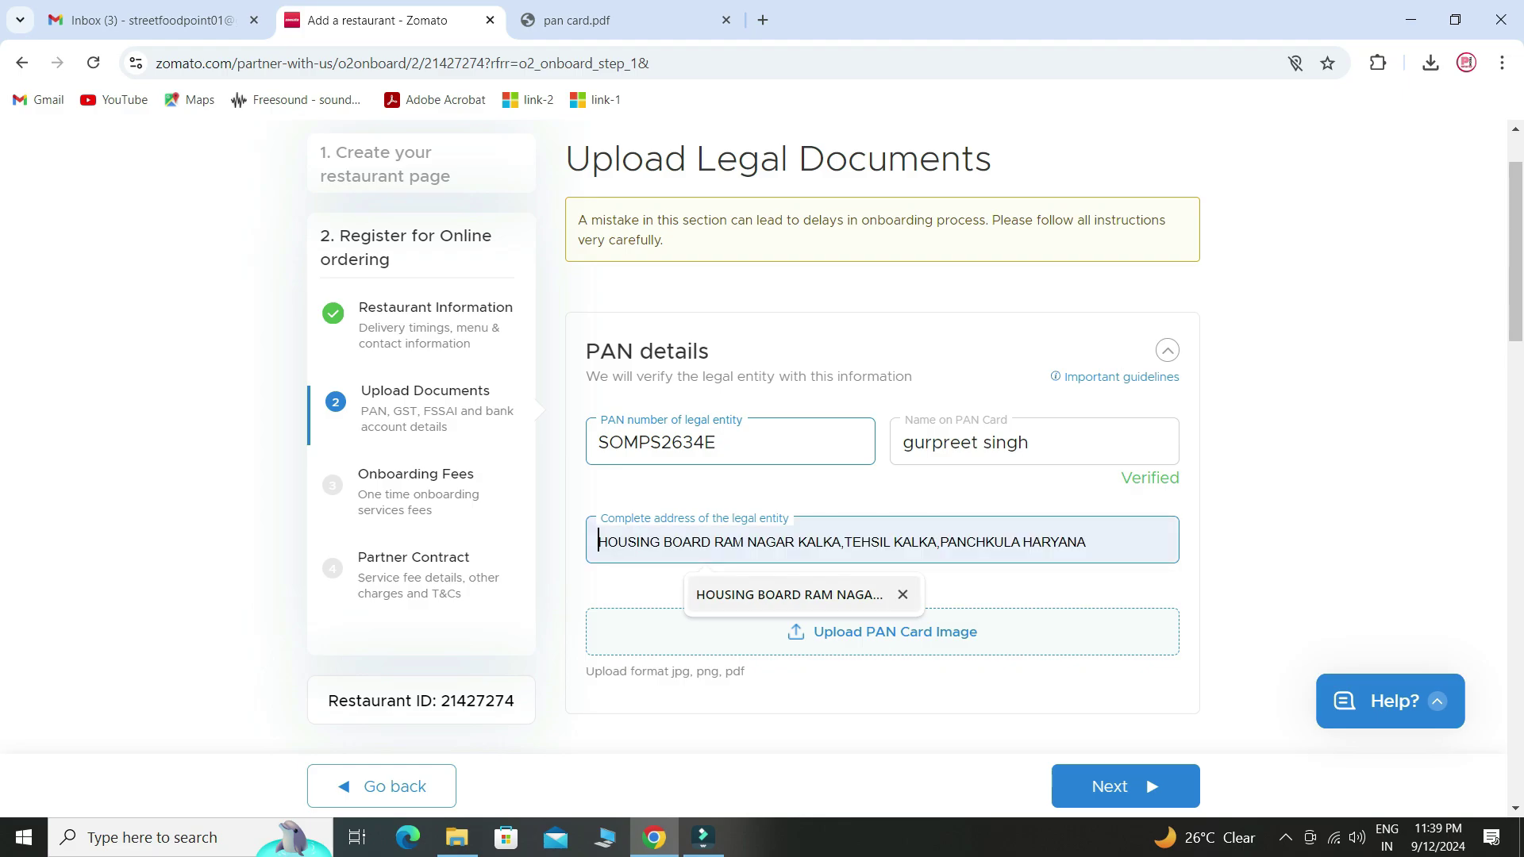
key("Return")
- Upload the pan card file as the PAN card image
scroll(881, 437, "down", 3)
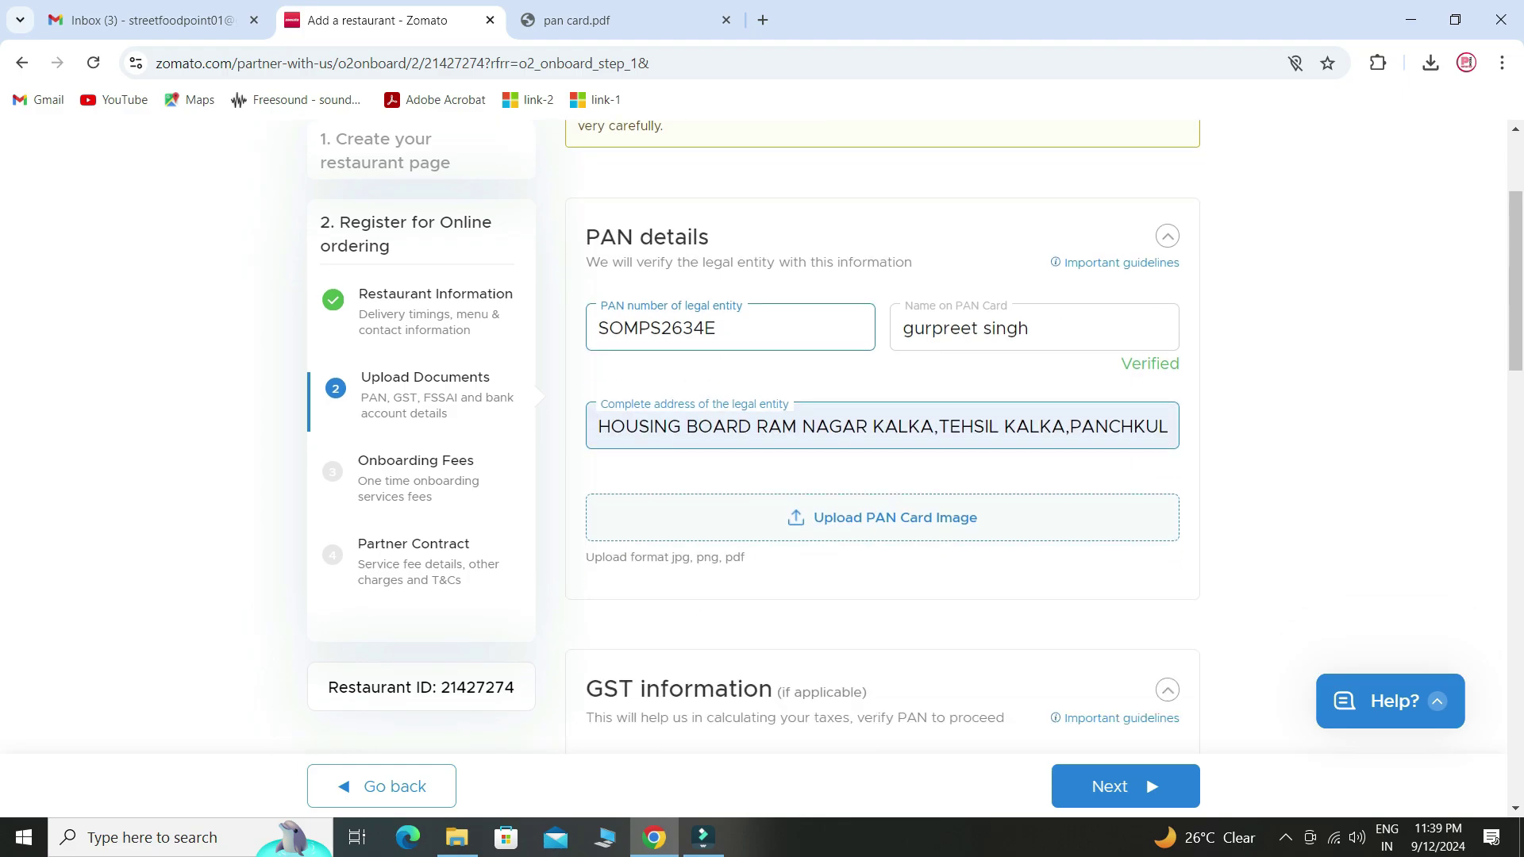
left_click(895, 433)
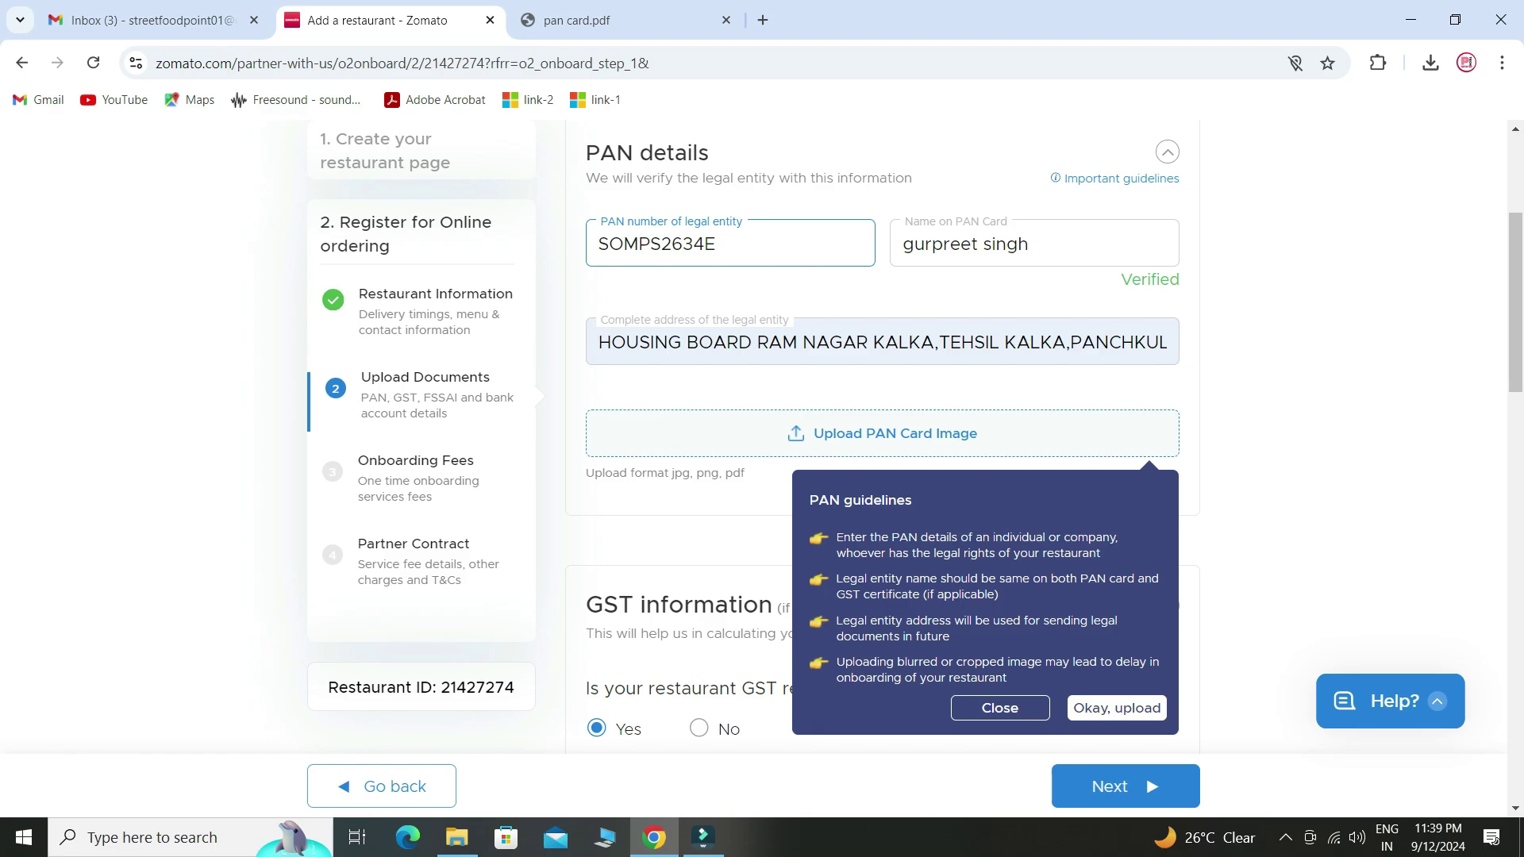
left_click(1116, 708)
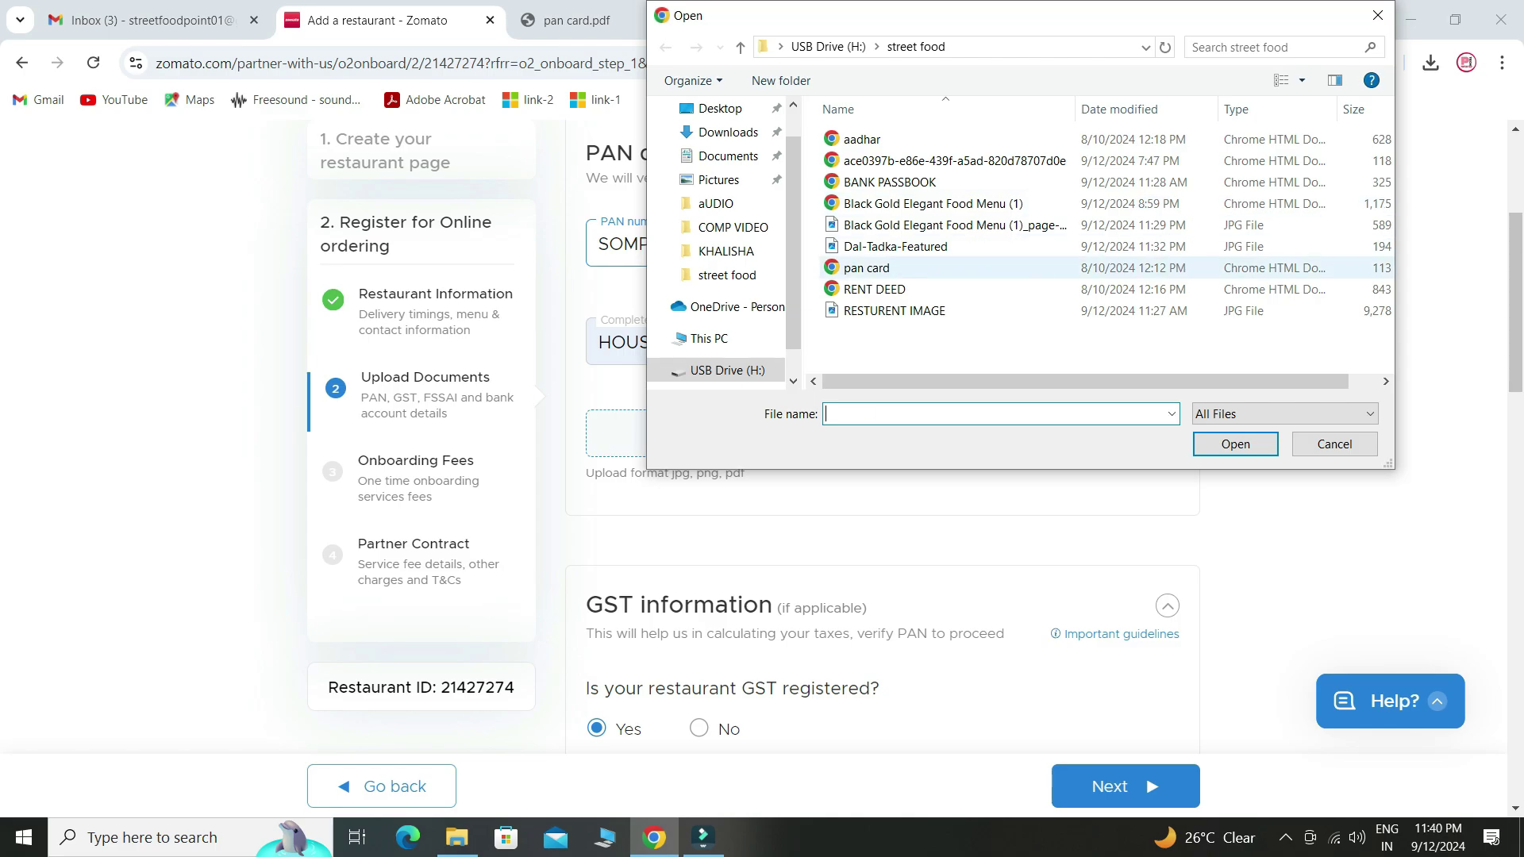
left_click(867, 267)
left_click(1235, 443)
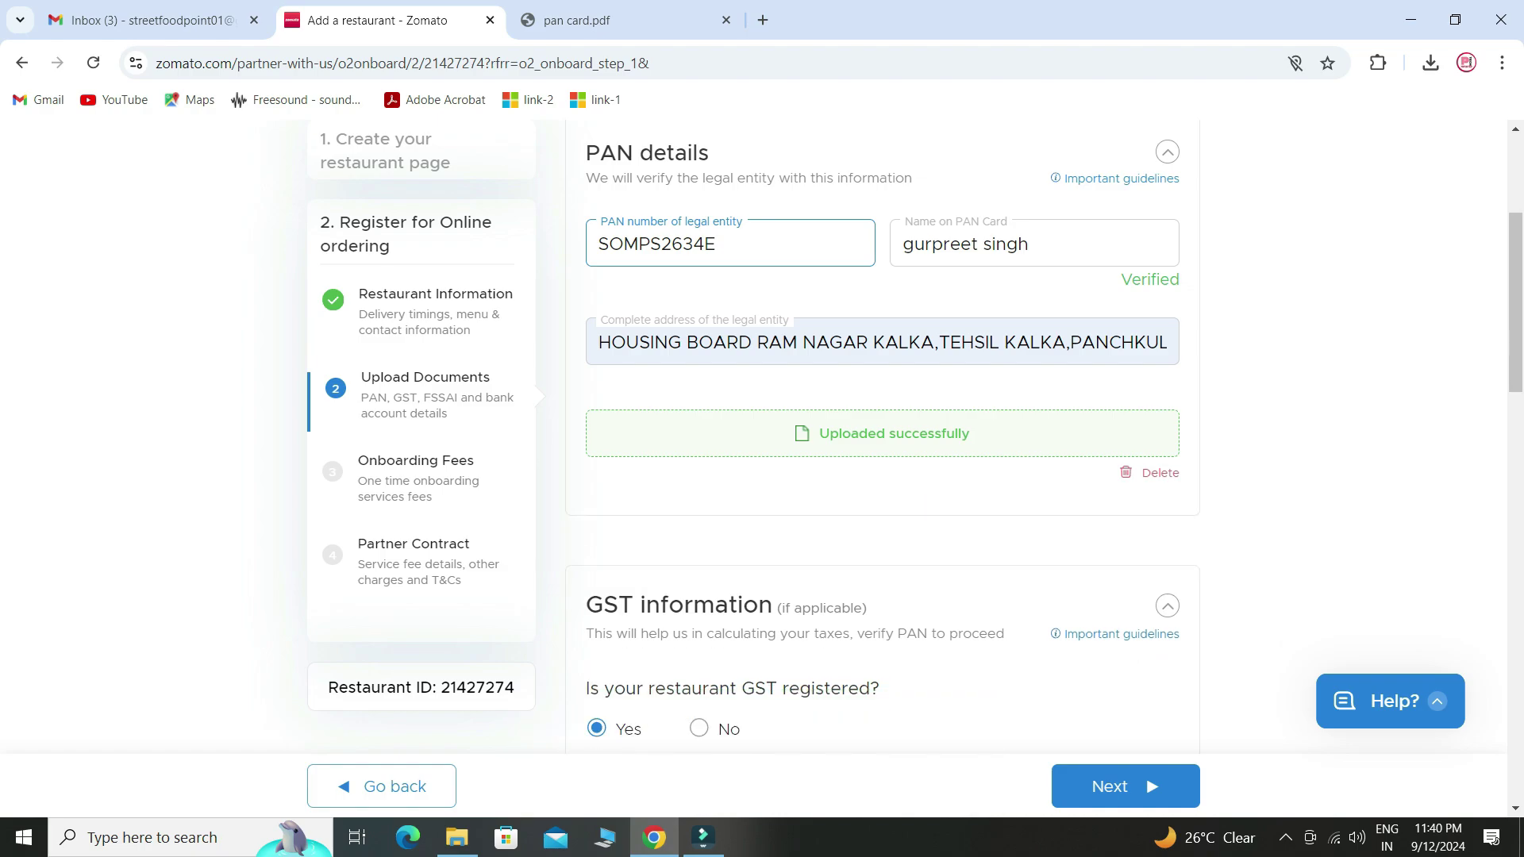
- Mark the restaurant as not GST registered, confirm the warning, and accept the declaration terms
scroll(881, 436, "down", 3)
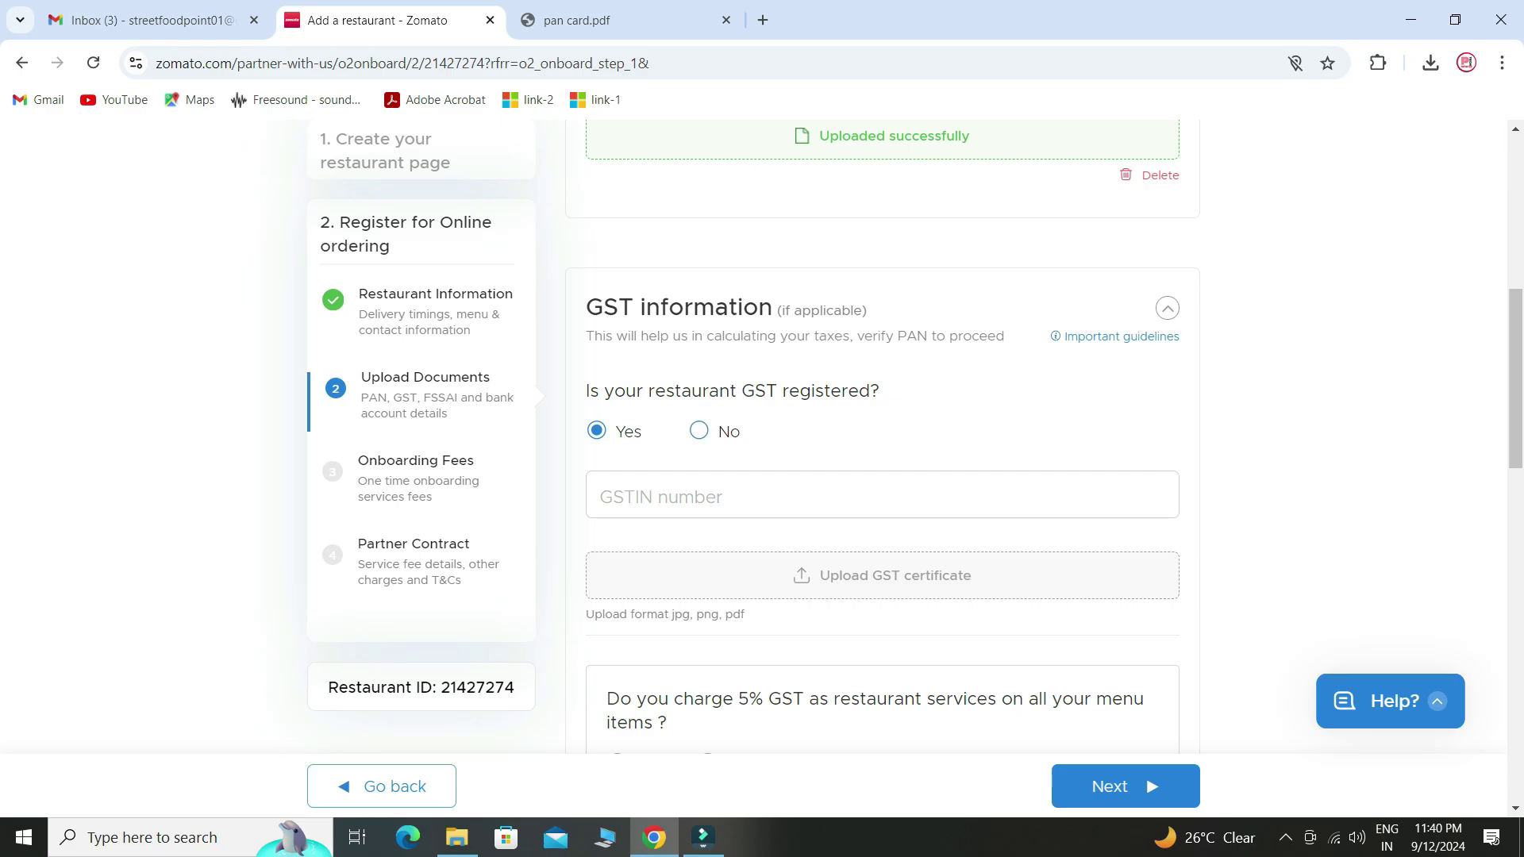
left_click(698, 431)
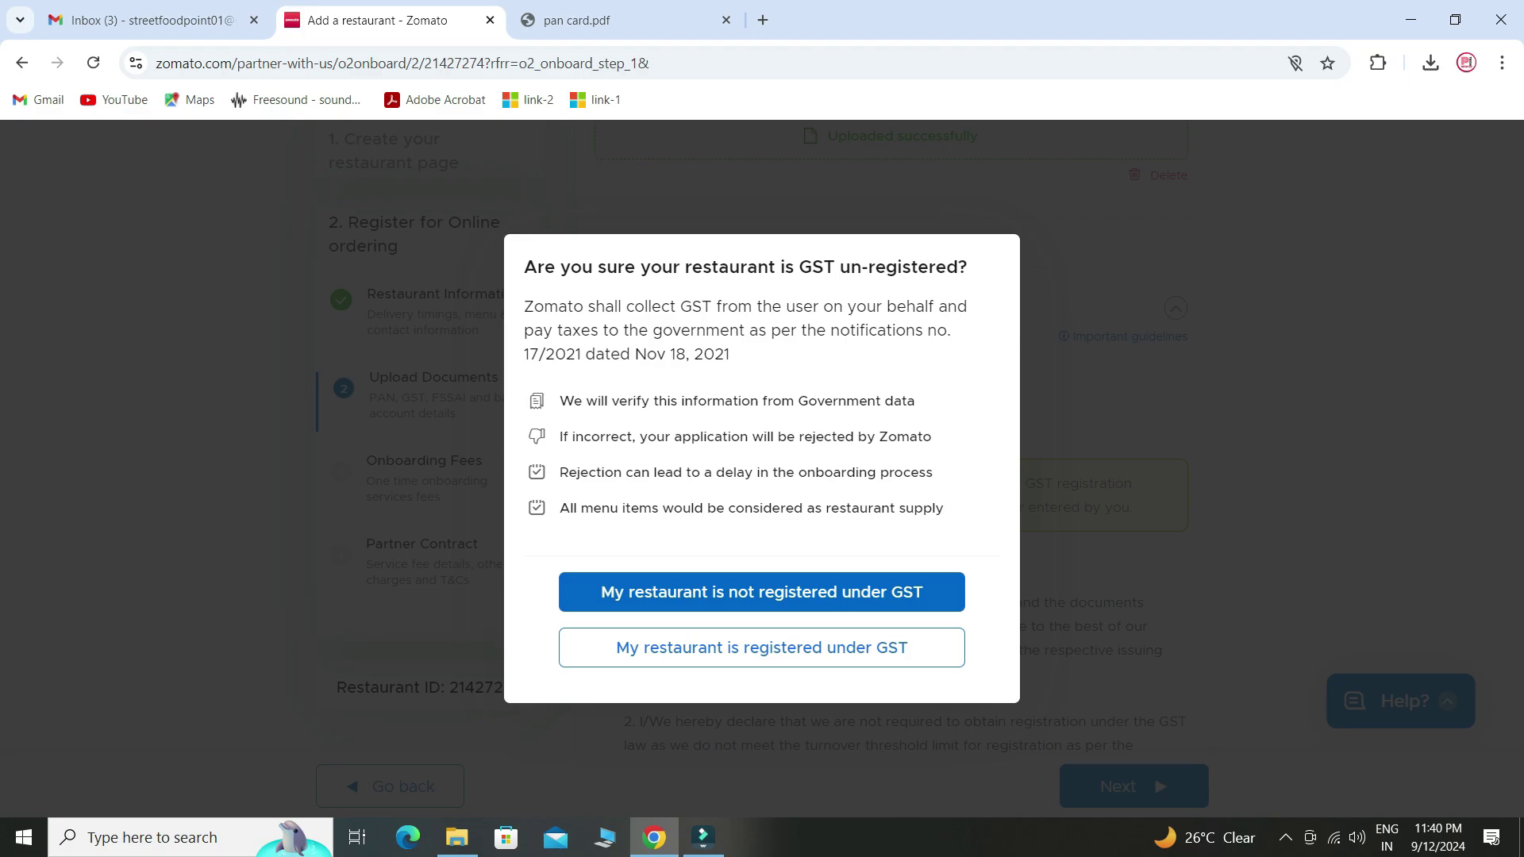
left_click(762, 592)
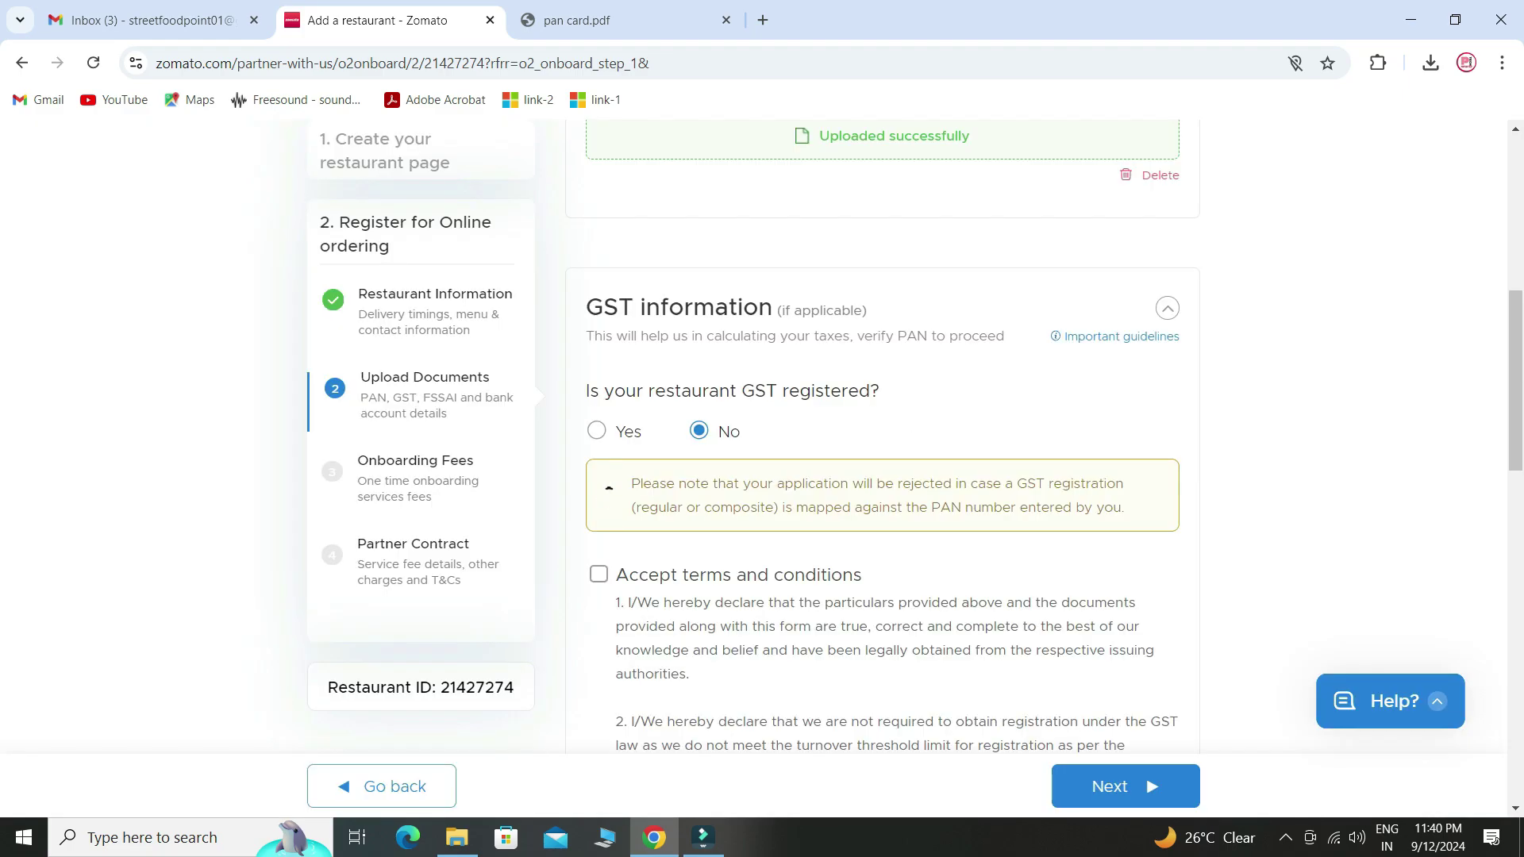
scroll(881, 437, "down", 1)
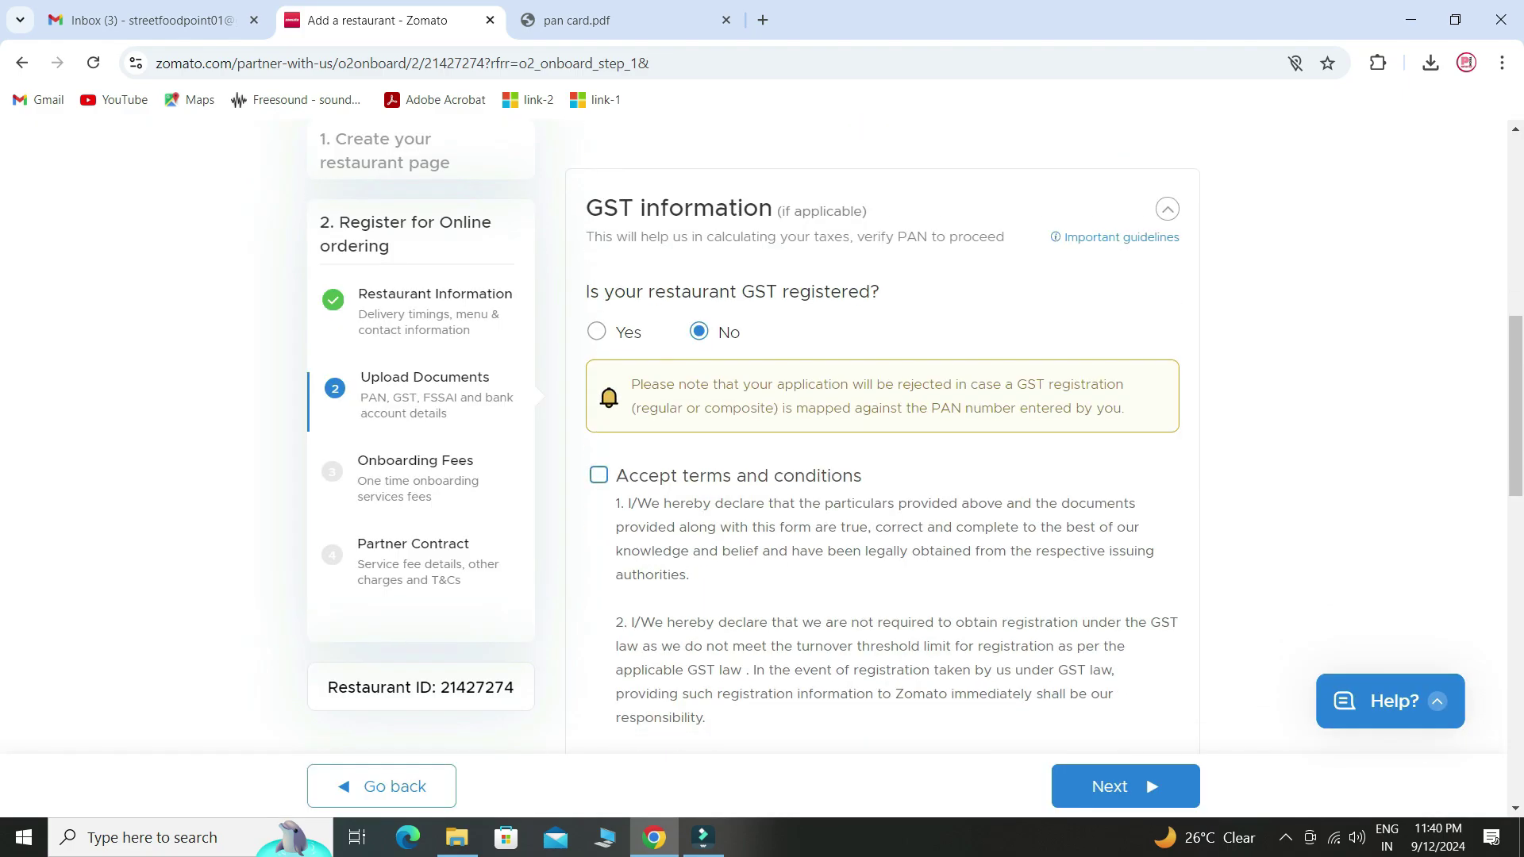
left_click(599, 474)
scroll(598, 474, "down", 6)
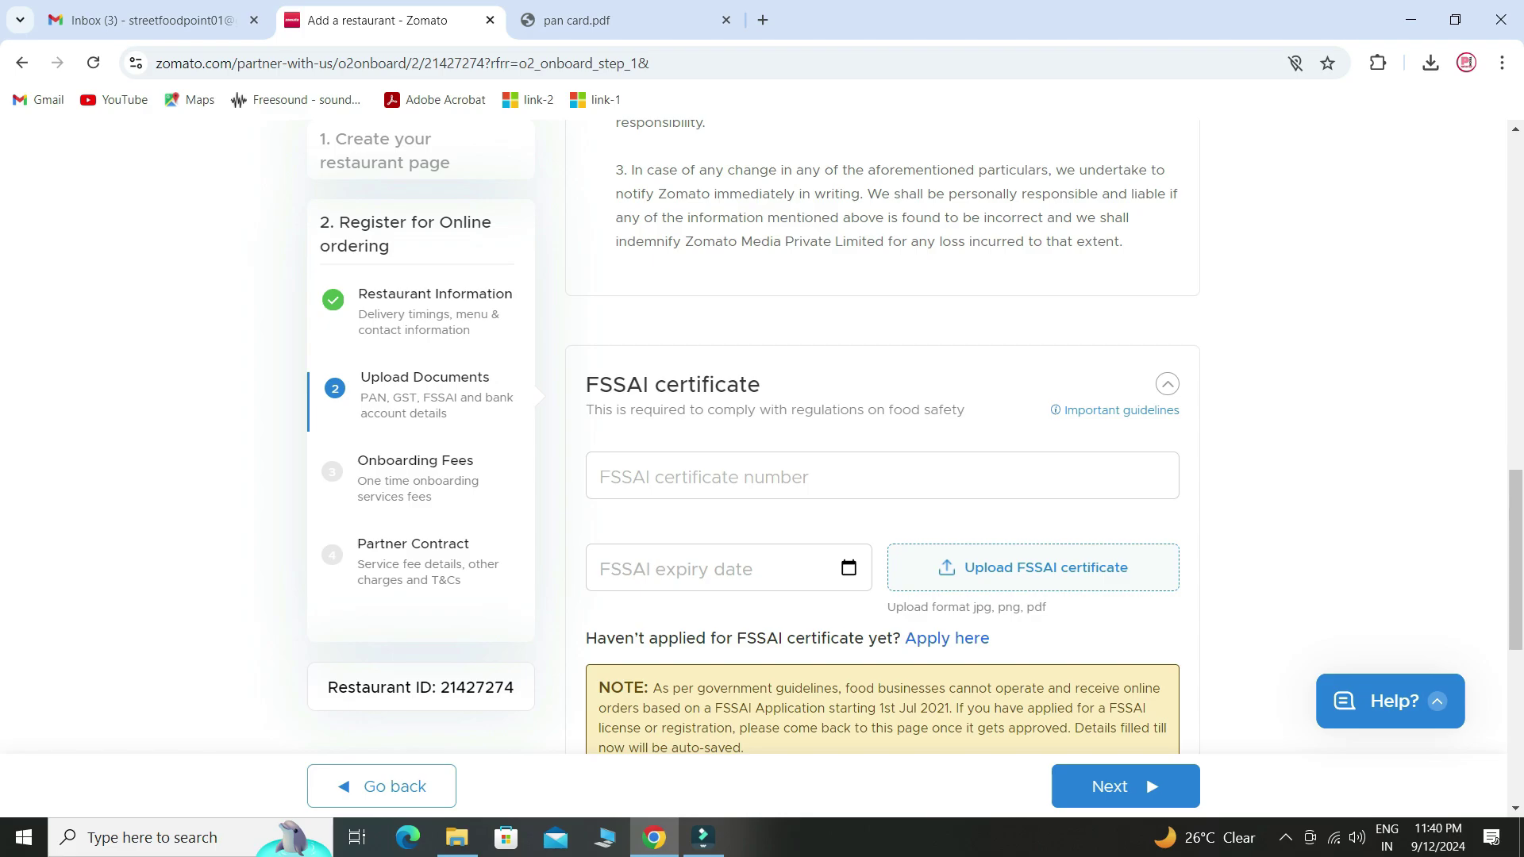
- Enter FSSAI number 01082025 and upload the FSSAI certificate file
left_click(762, 476)
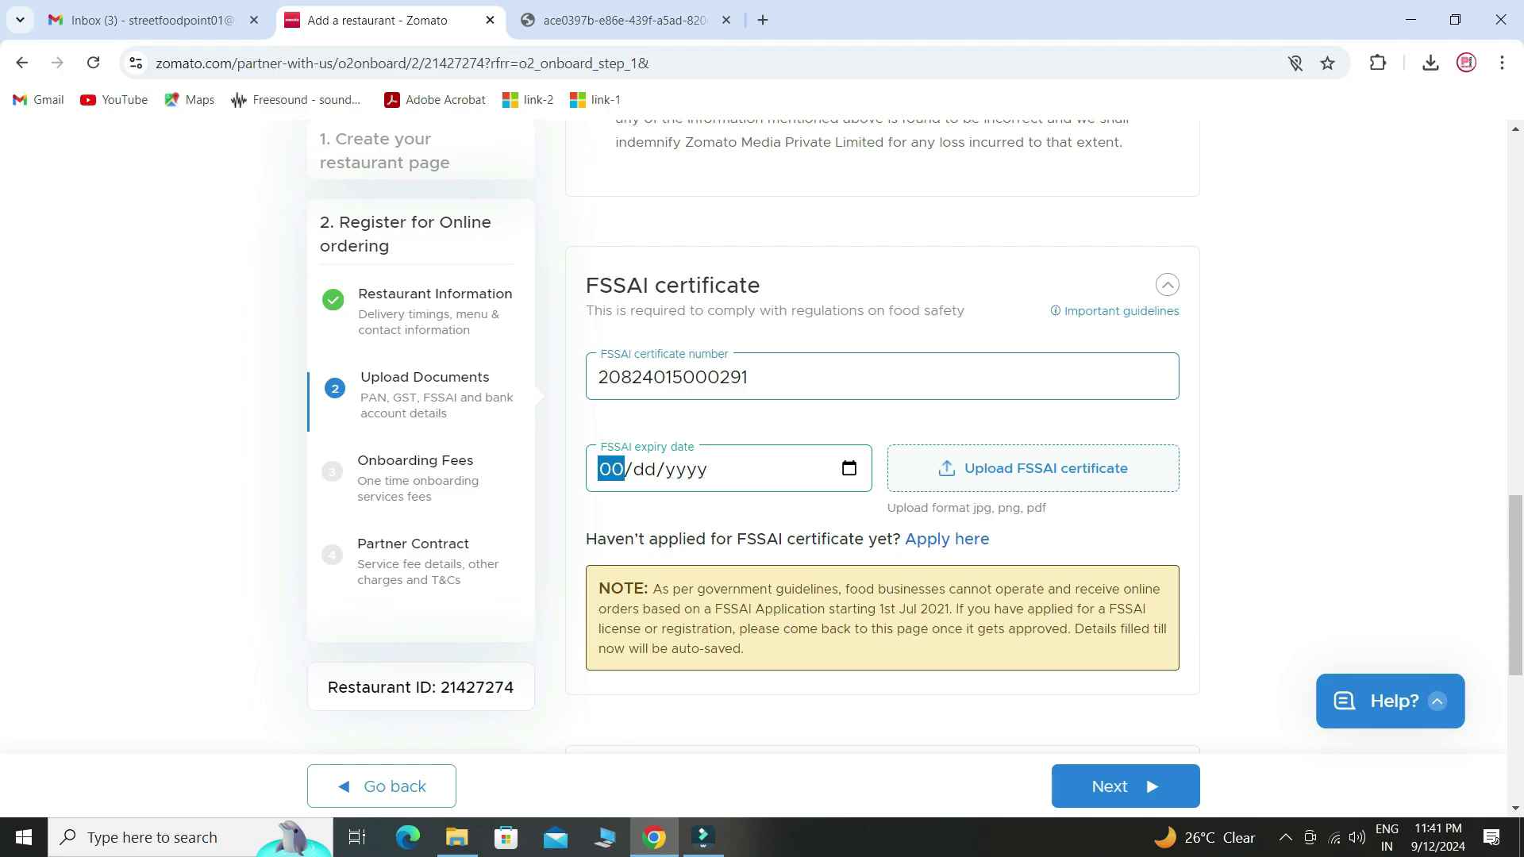
type("01082025")
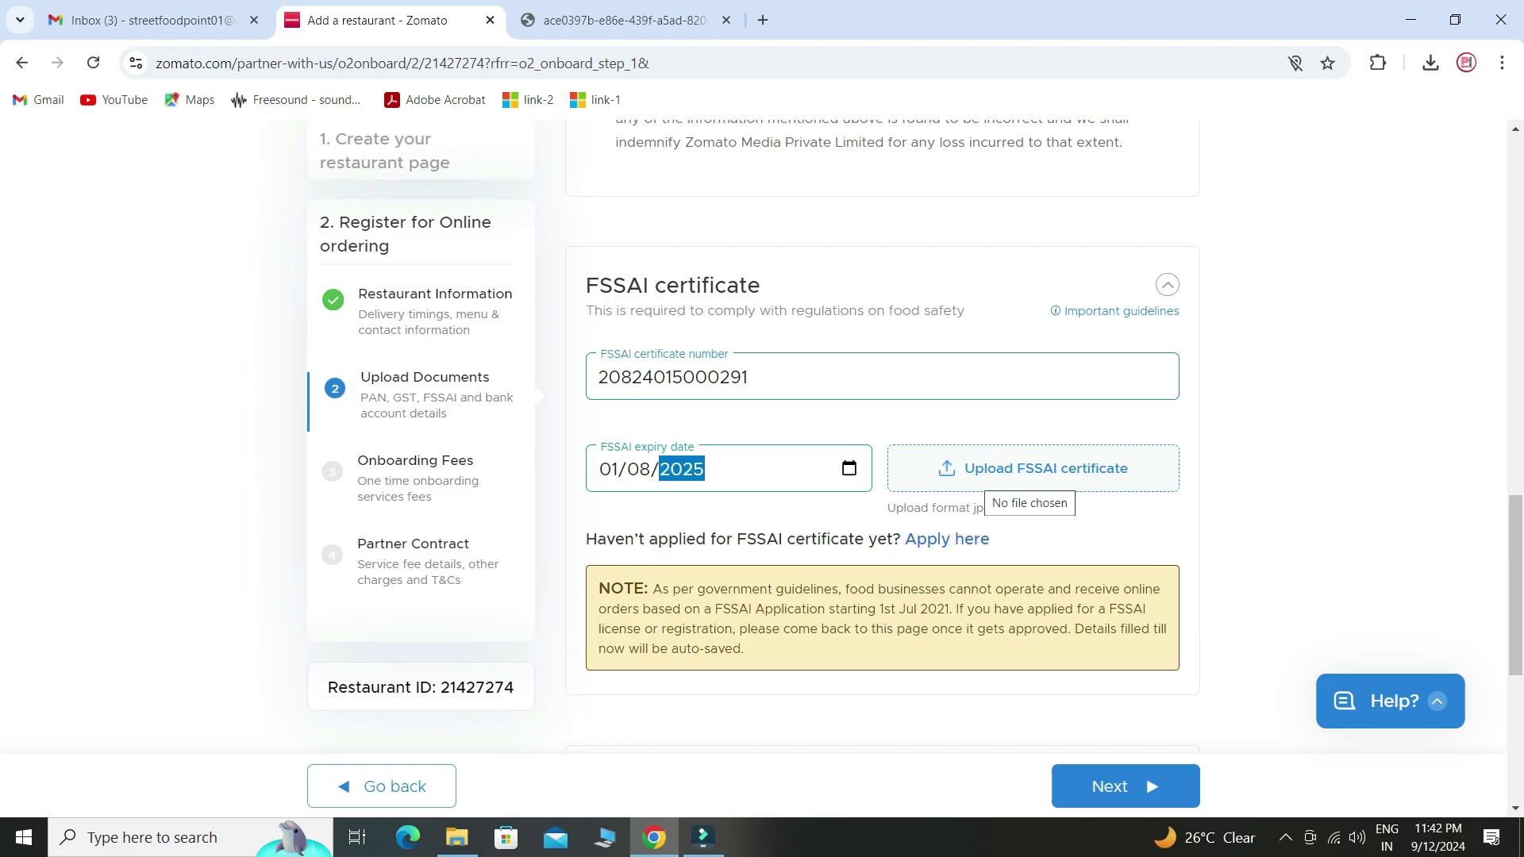
left_click(992, 476)
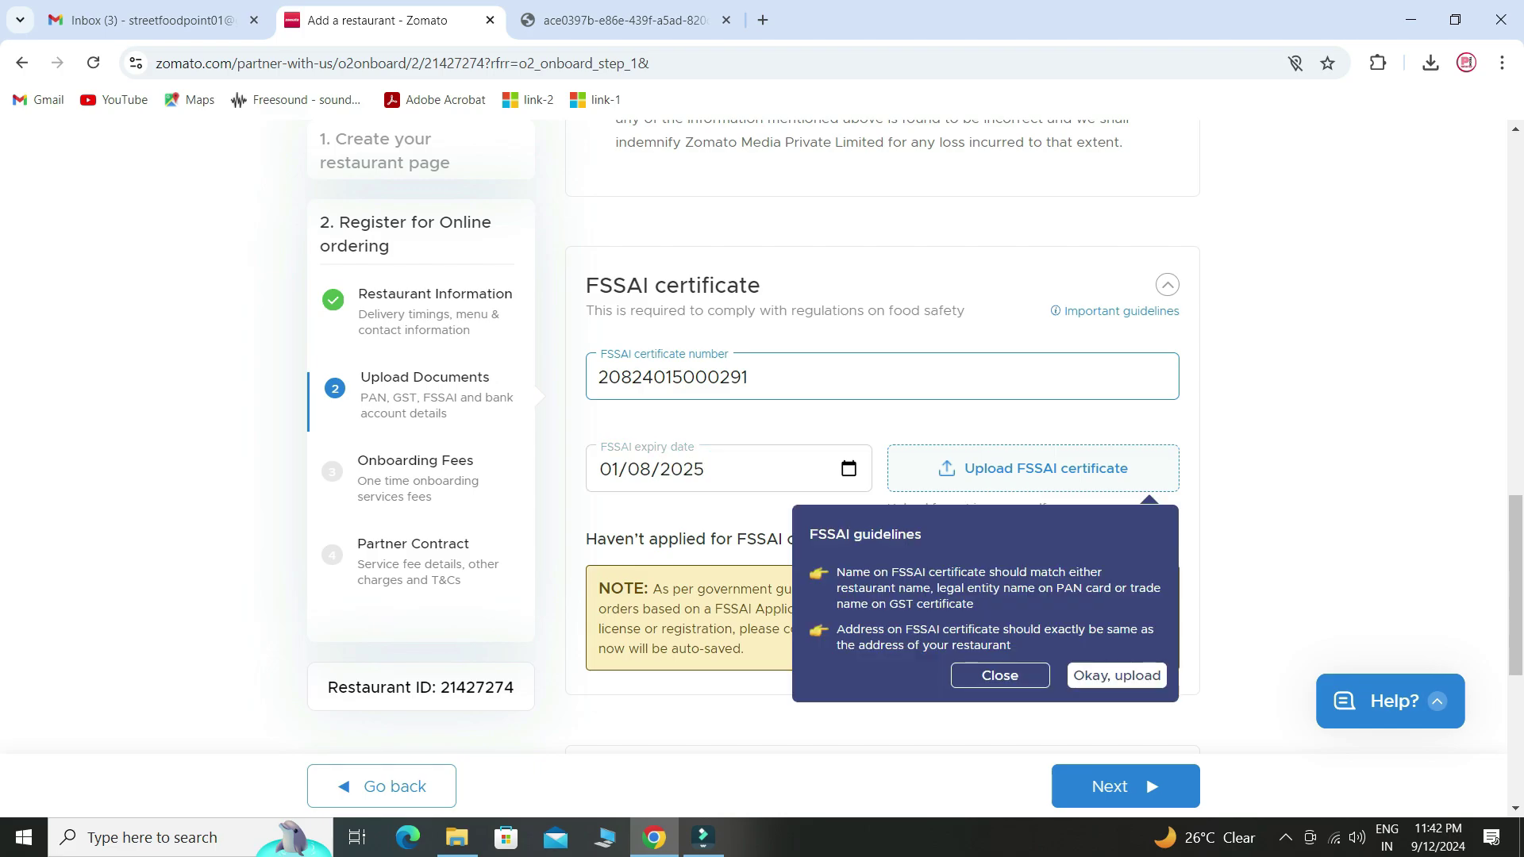
left_click(1117, 676)
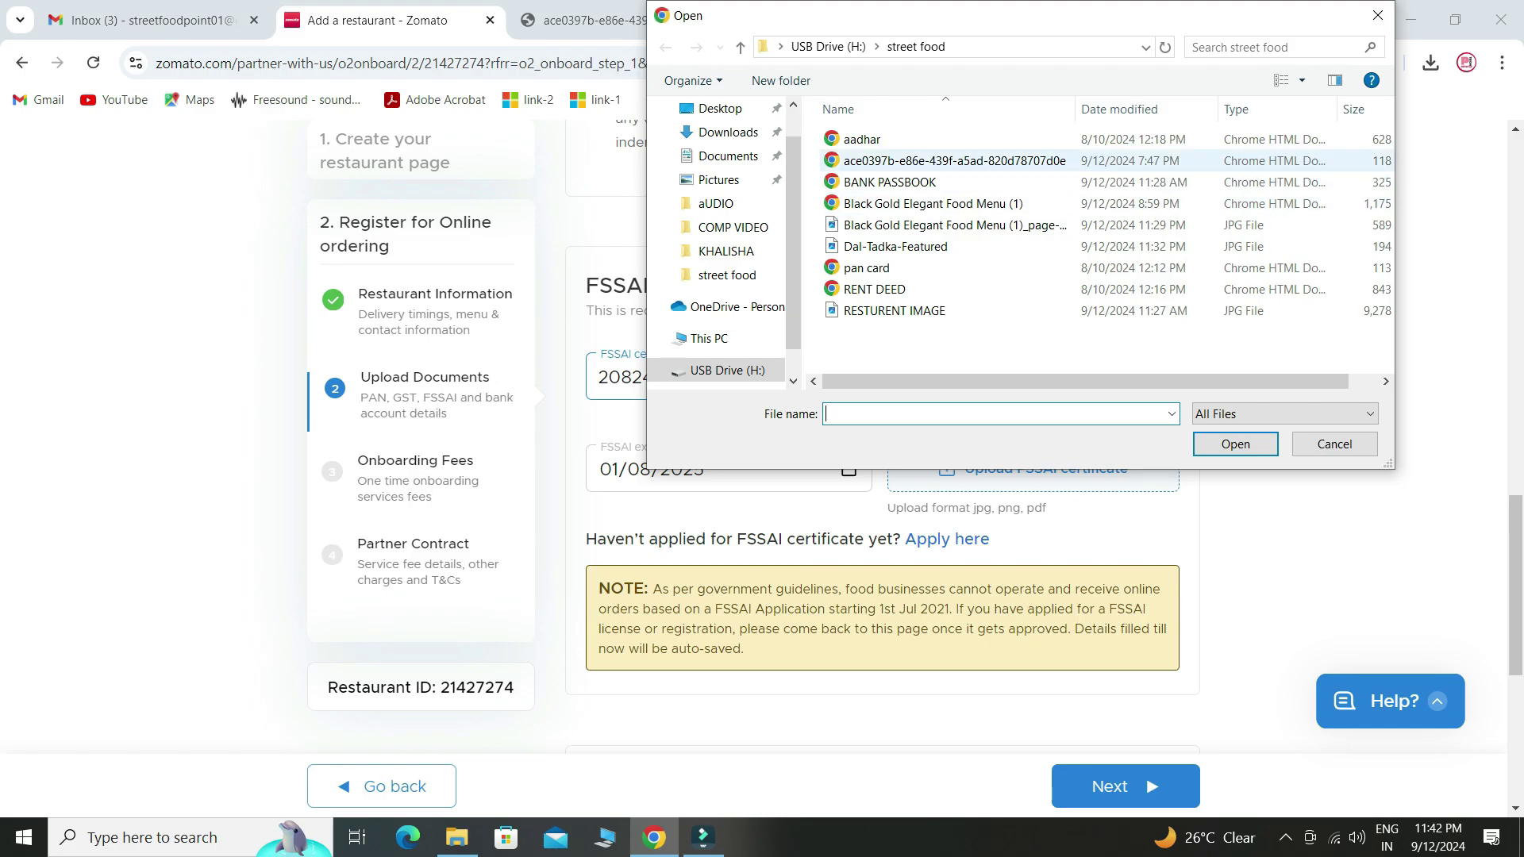
left_click(913, 161)
left_click(1235, 444)
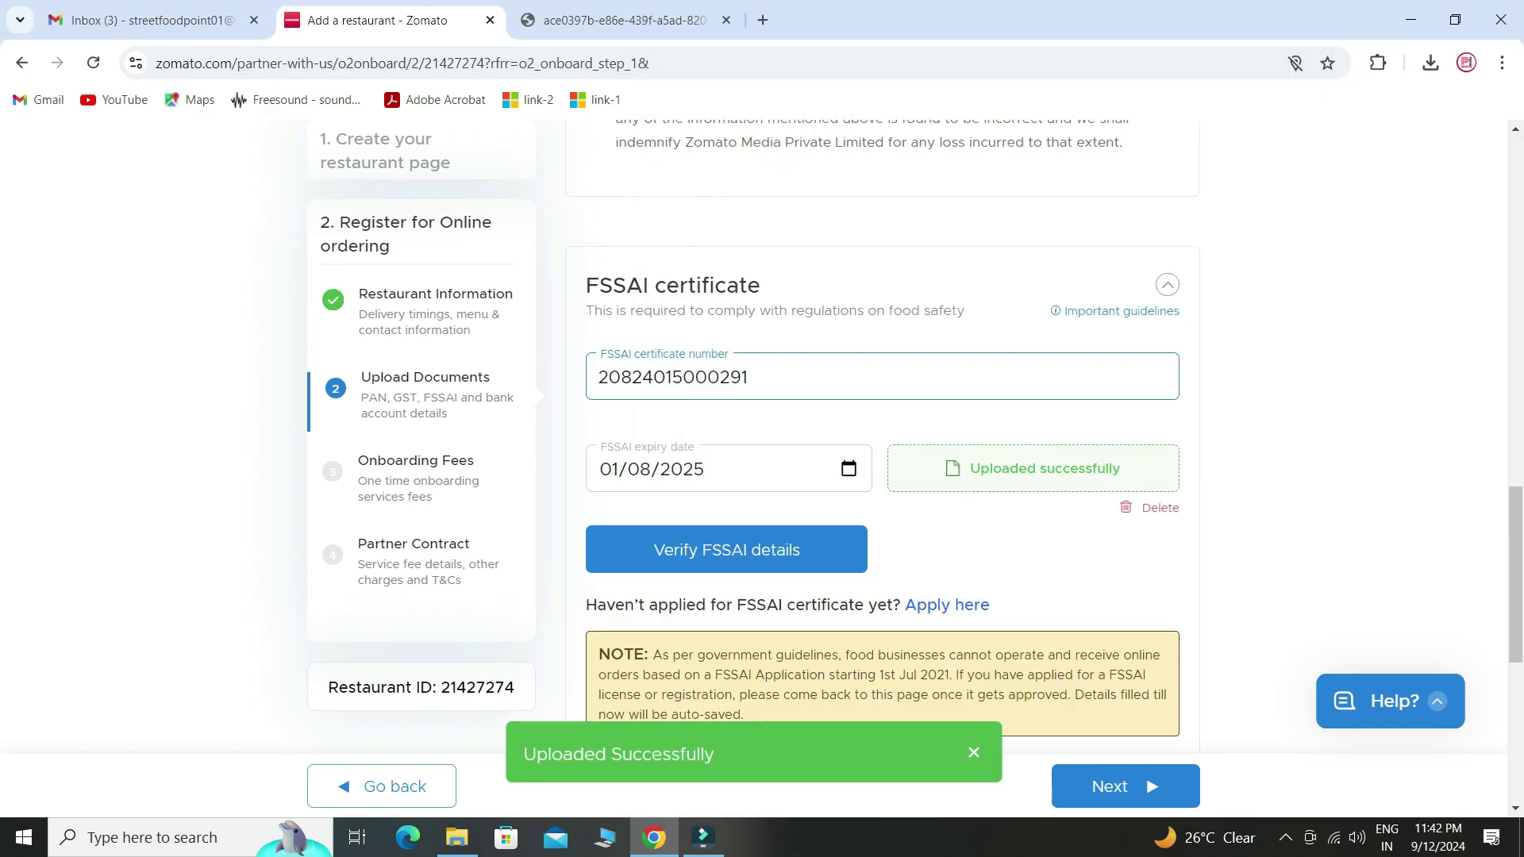
- Verify the FSSAI details, correcting the expiry date to 05/19/2025 and re-verifying
left_click(726, 549)
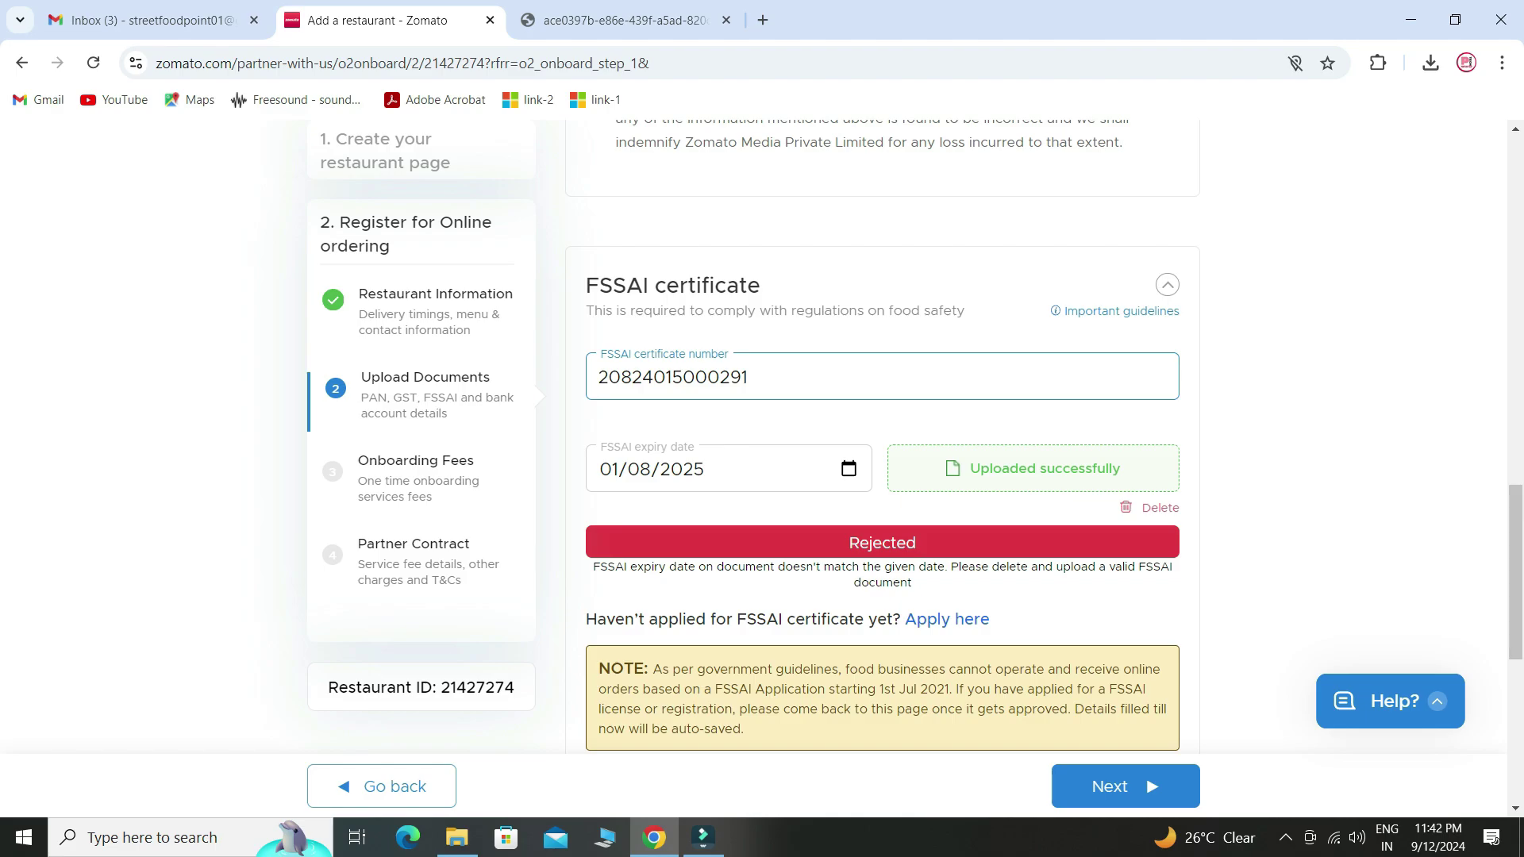
left_click(609, 469)
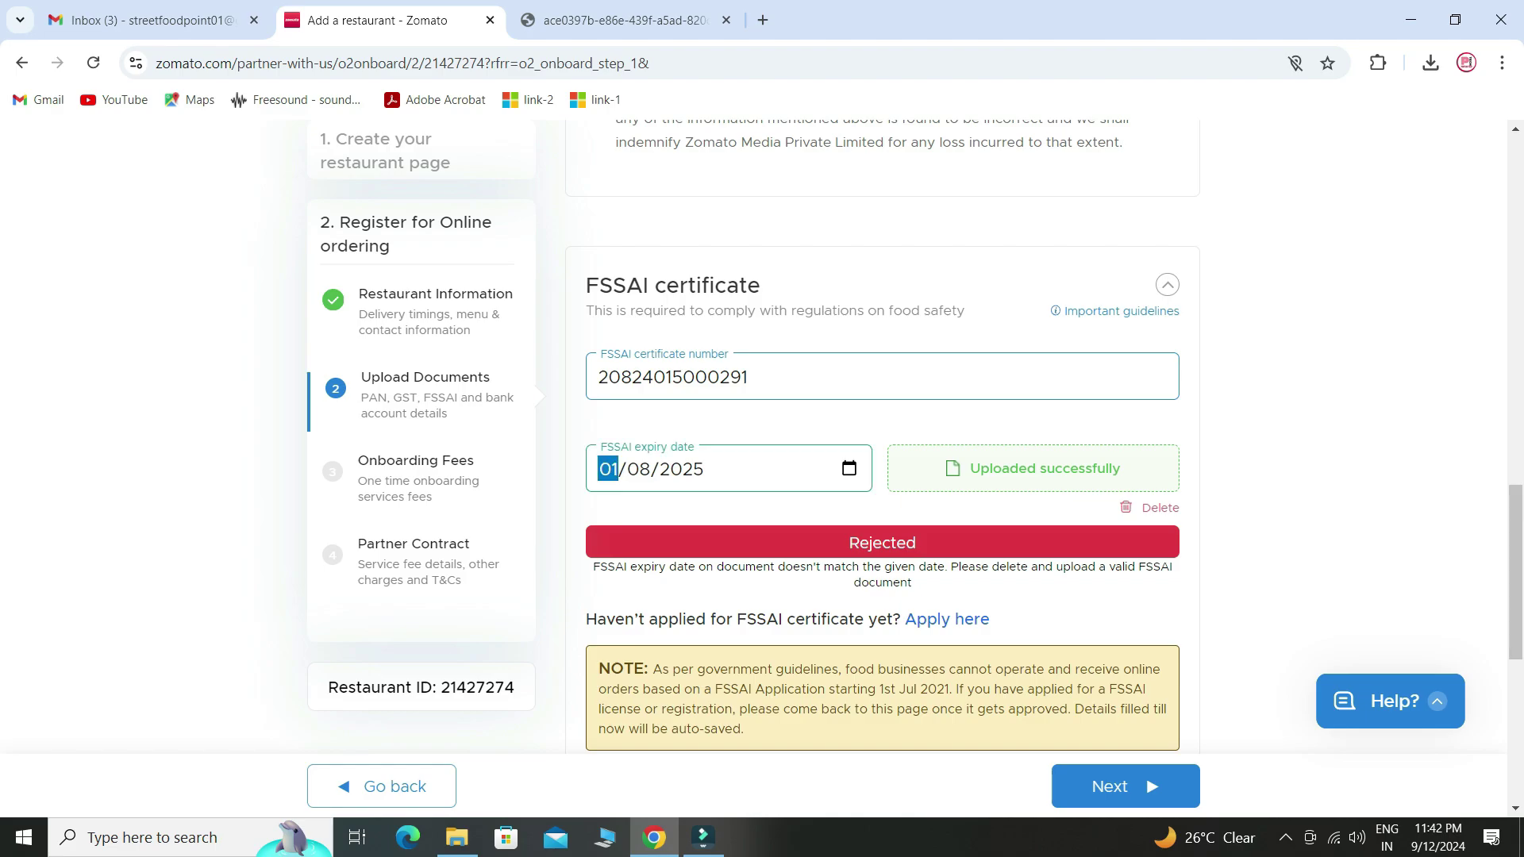
type("05192025")
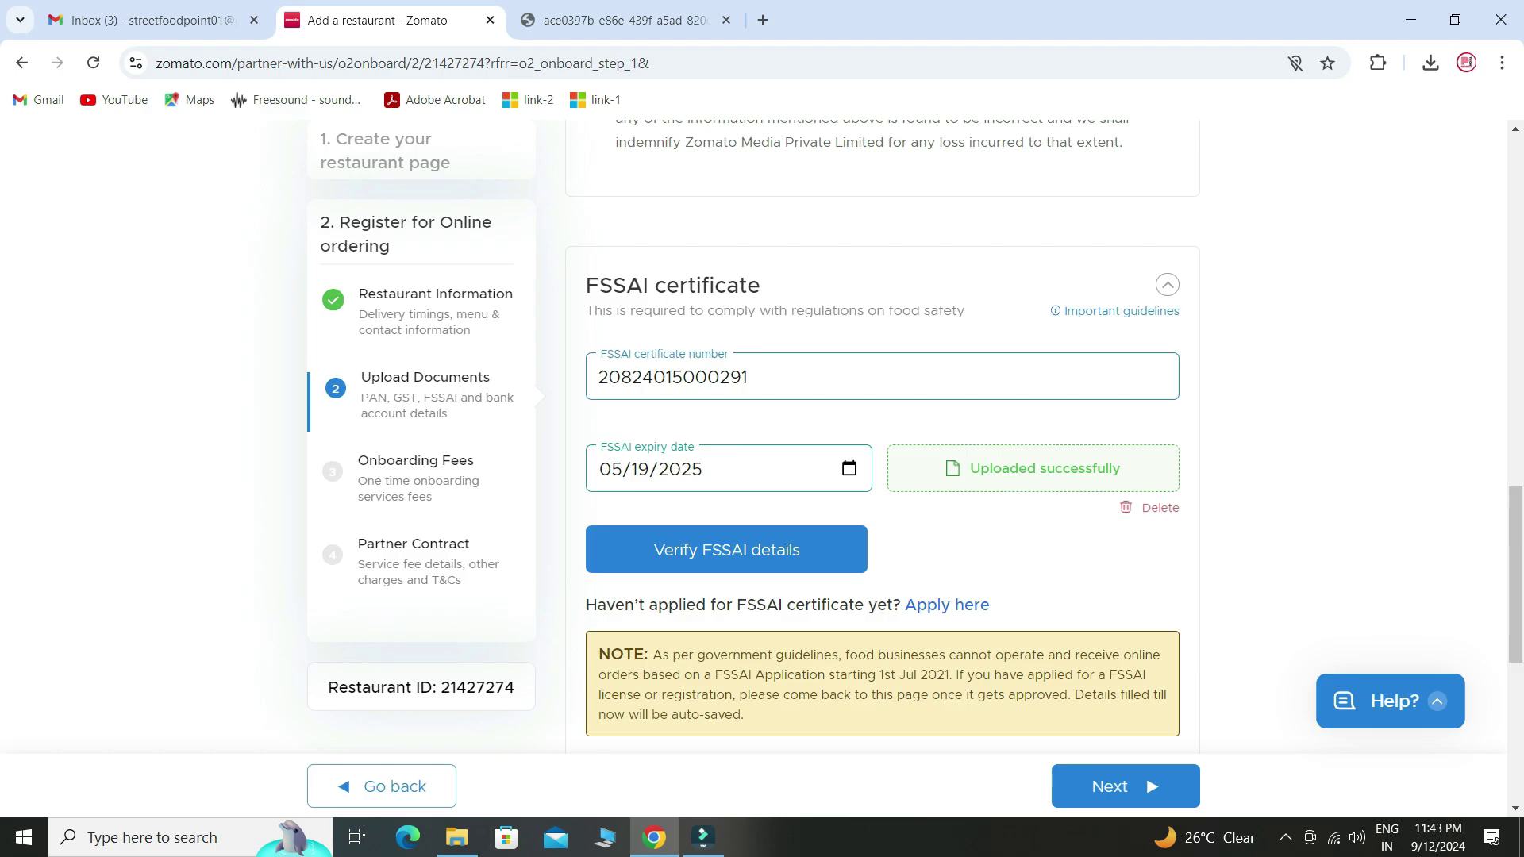
key("Tab")
key("Return")
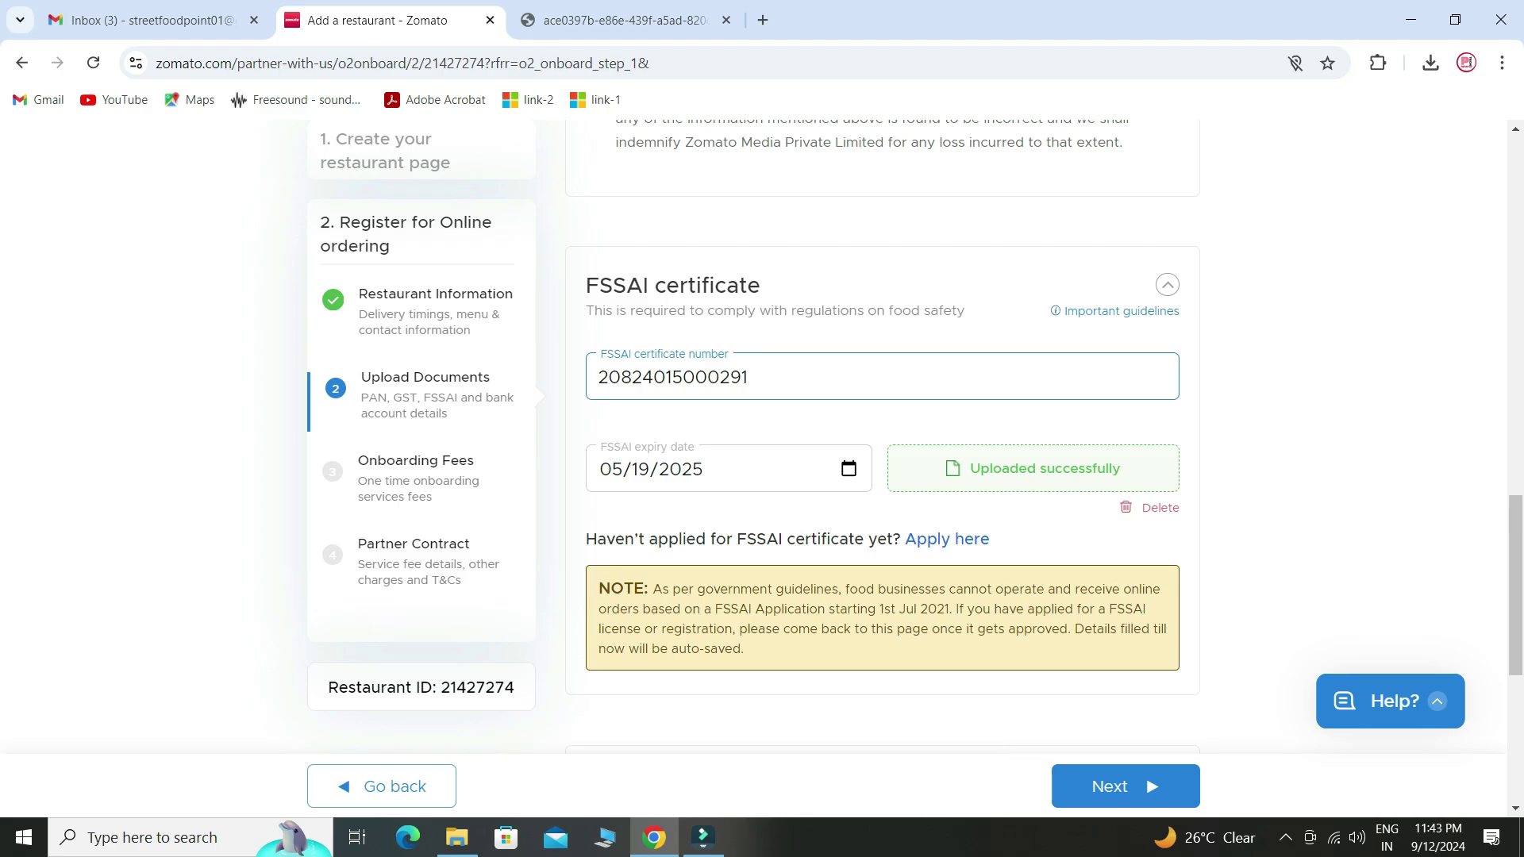
scroll(881, 436, "down", 5)
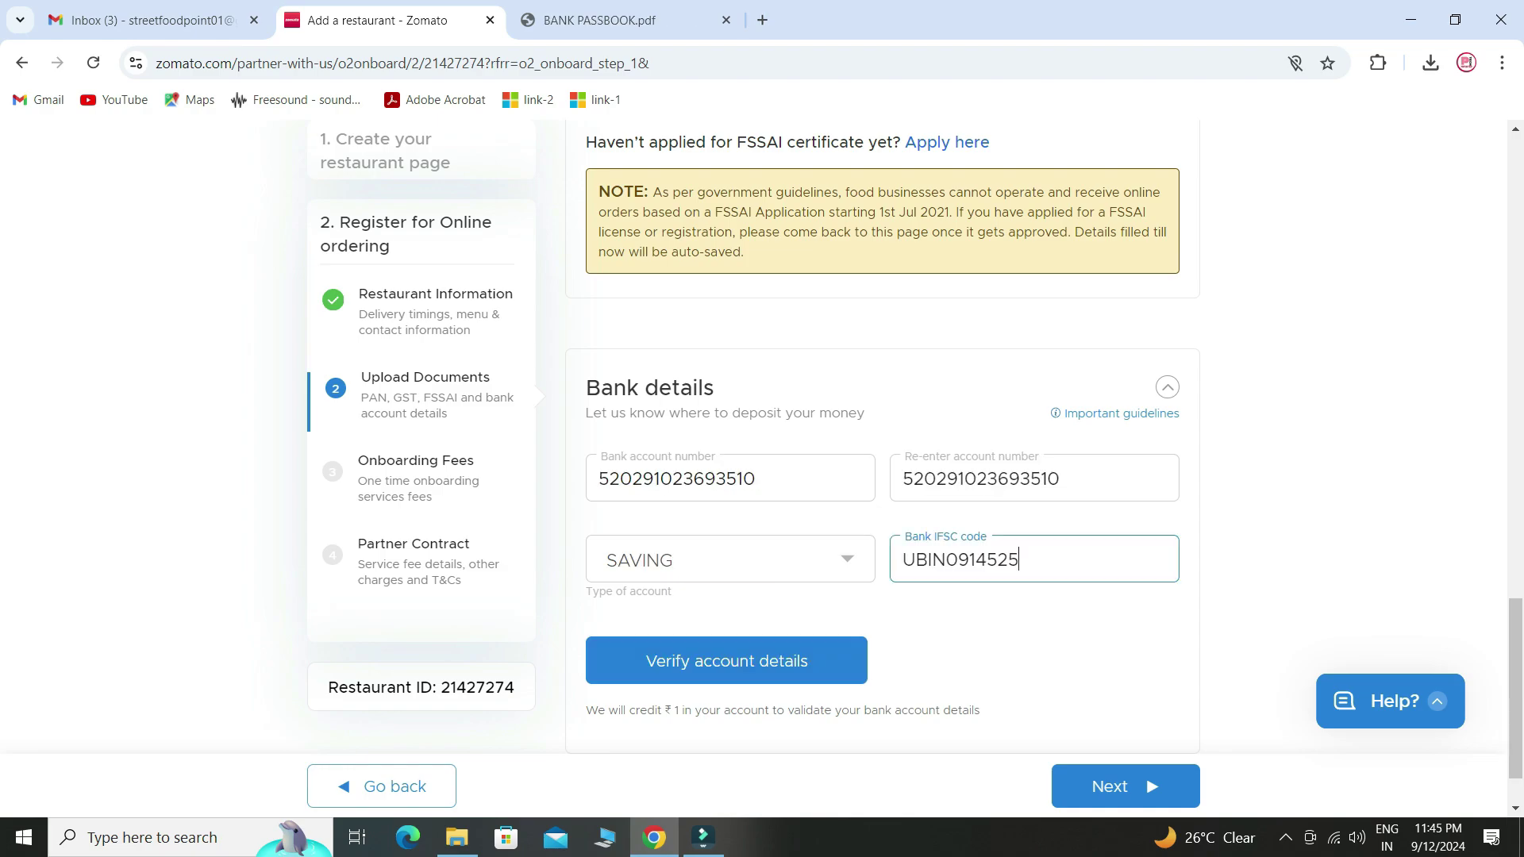
- Verify the savings account details as Union Bank of India and move to the next step
left_click(726, 660)
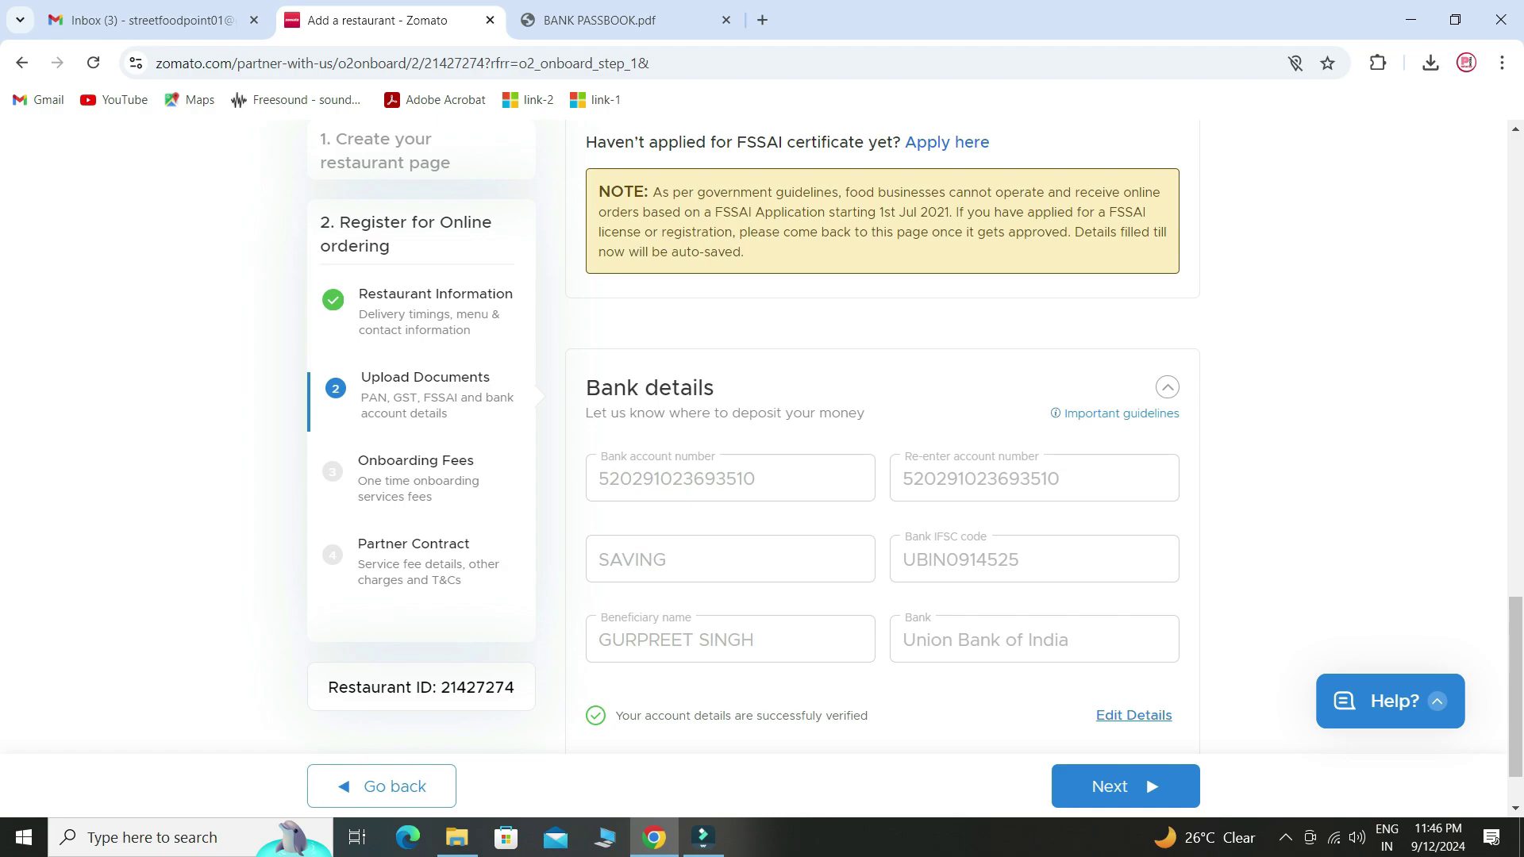
scroll(881, 437, "down", 1)
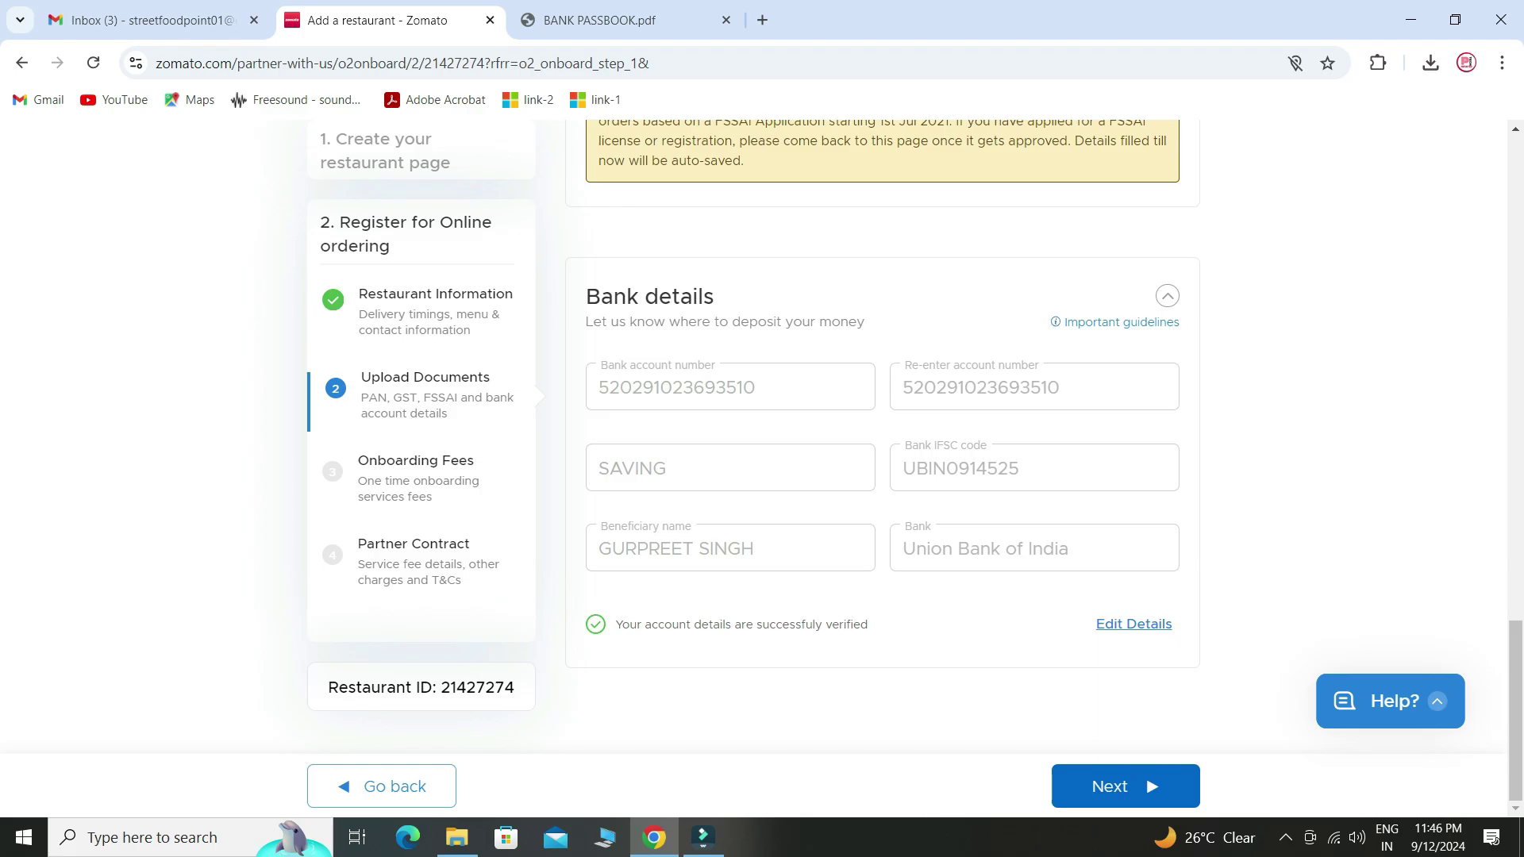
left_click(1126, 786)
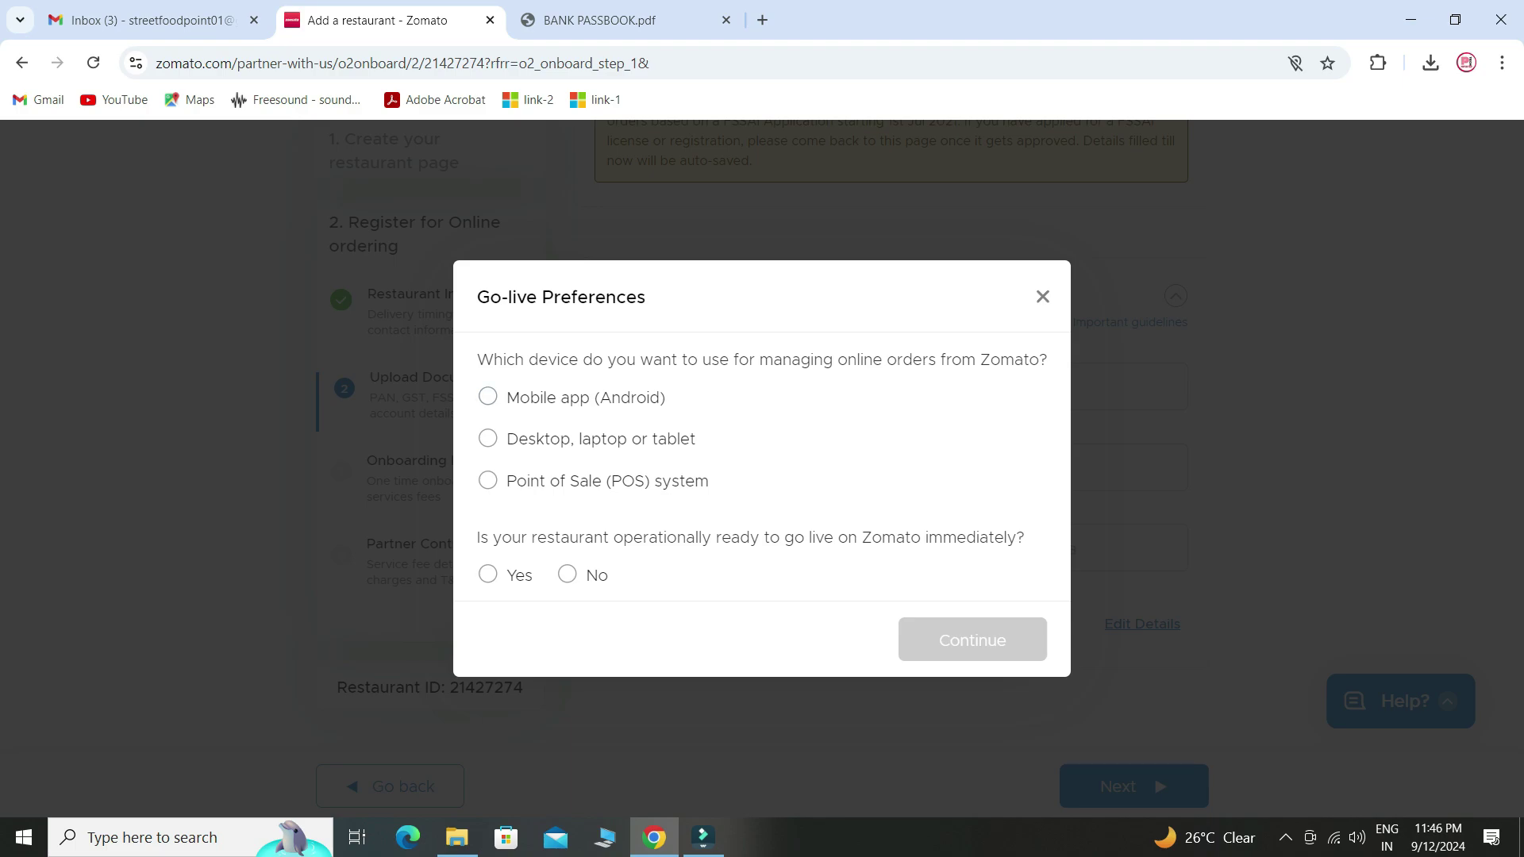
- Choose Mobile app (Android) for managing orders and Yes for going live immediately
left_click(488, 397)
left_click(487, 573)
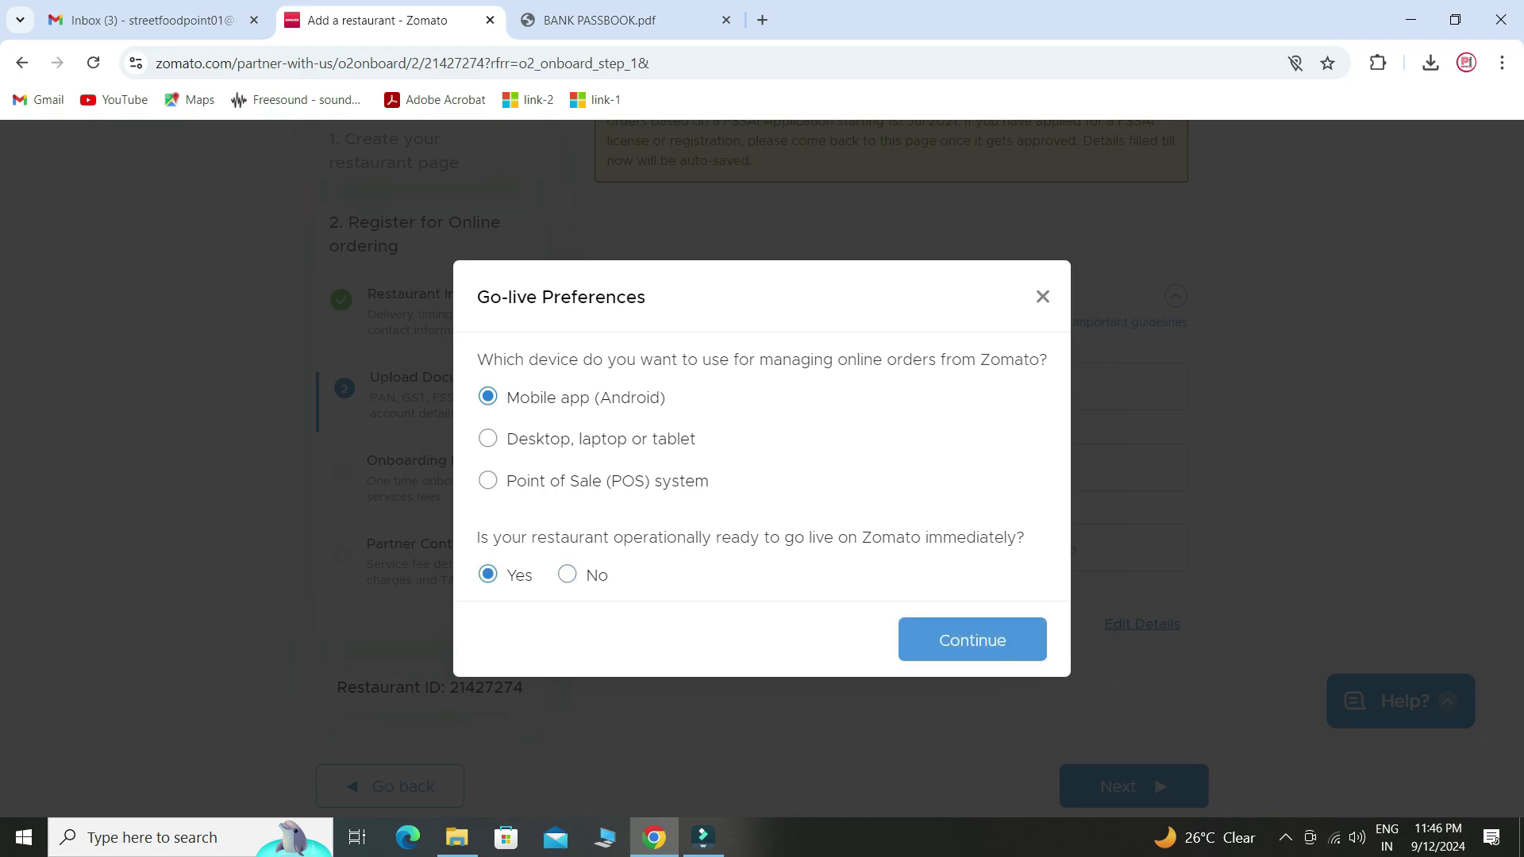
left_click(972, 640)
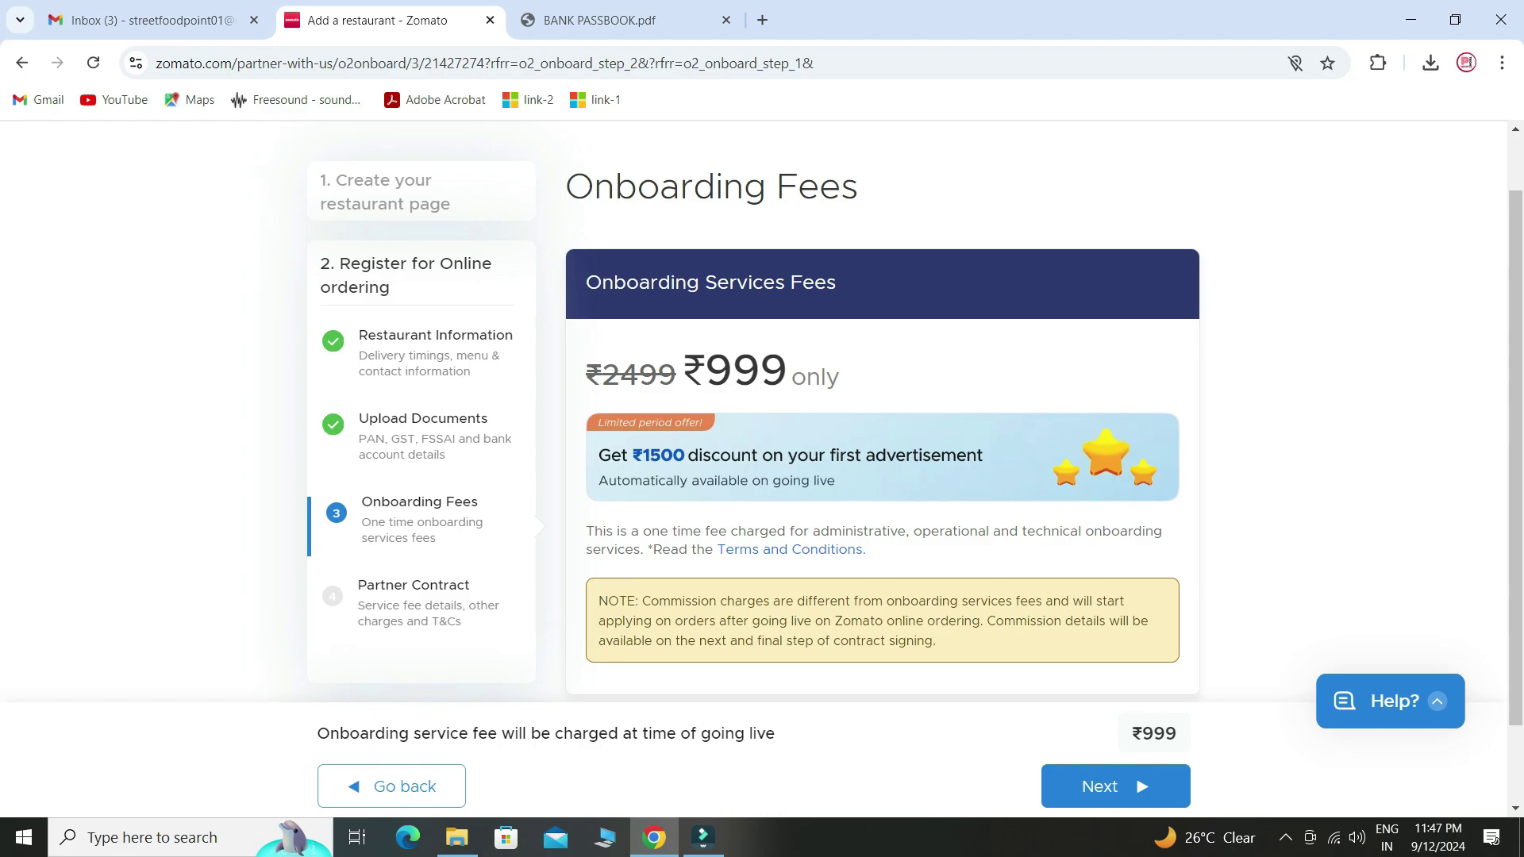
- Accept the ₹999 onboarding fee and proceed through the Restaurant Partner Contract step
scroll(762, 468, "down", 1)
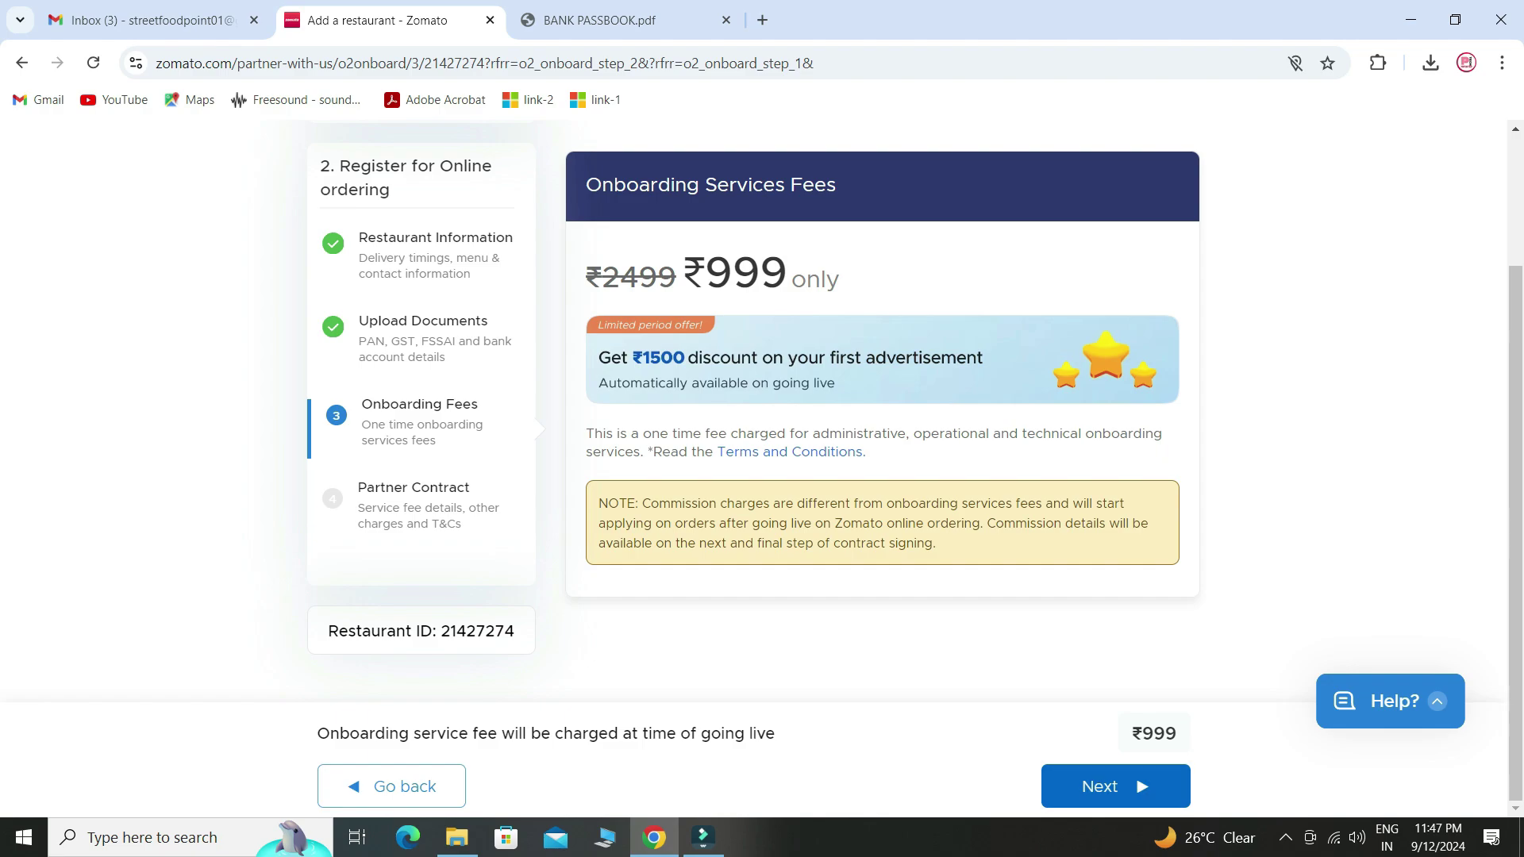
left_click(1114, 786)
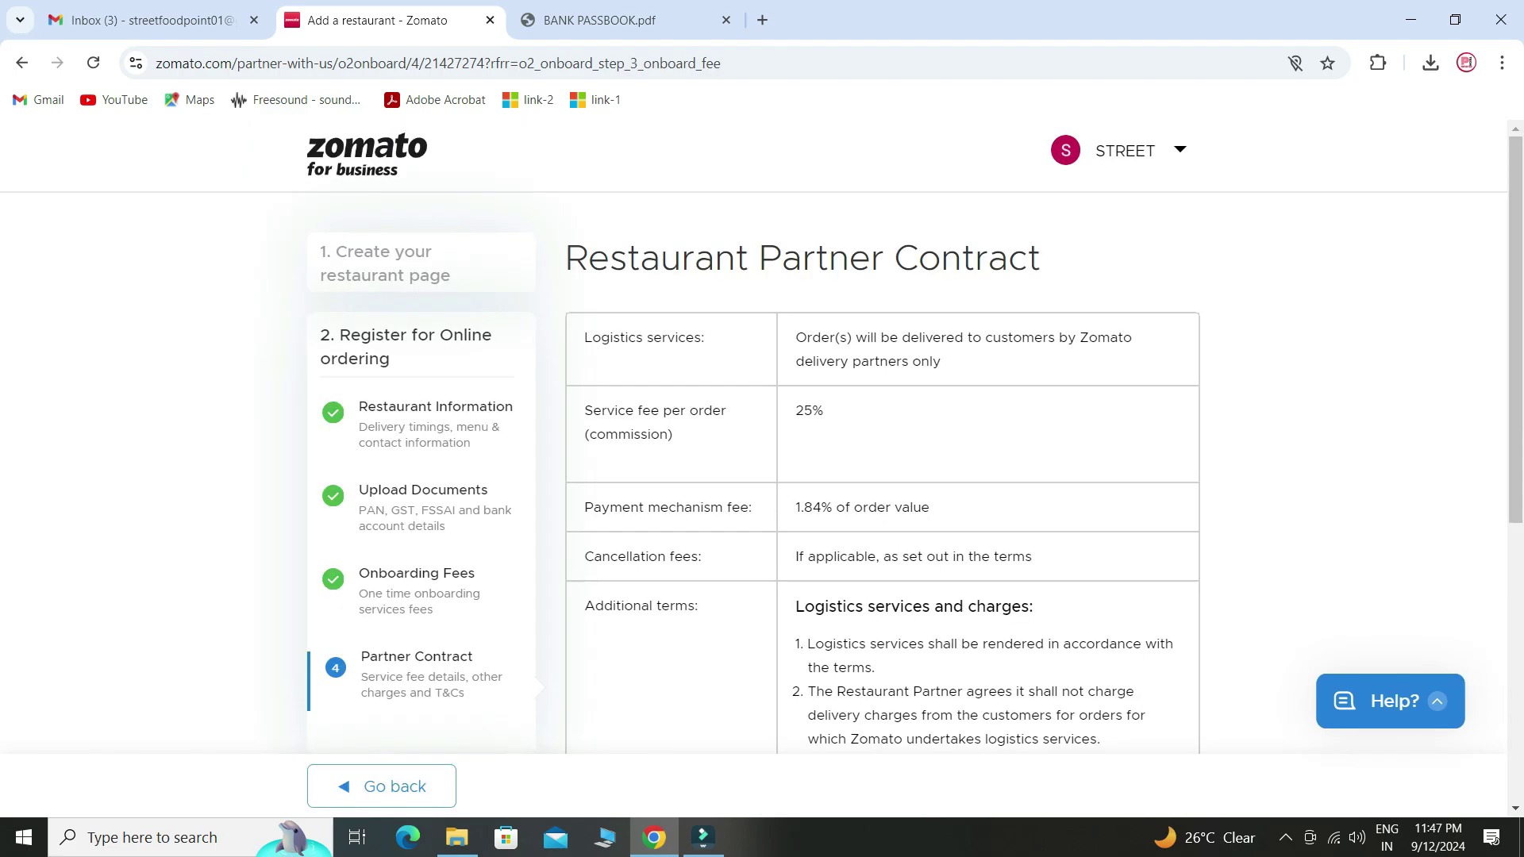
scroll(881, 476, "down", 4)
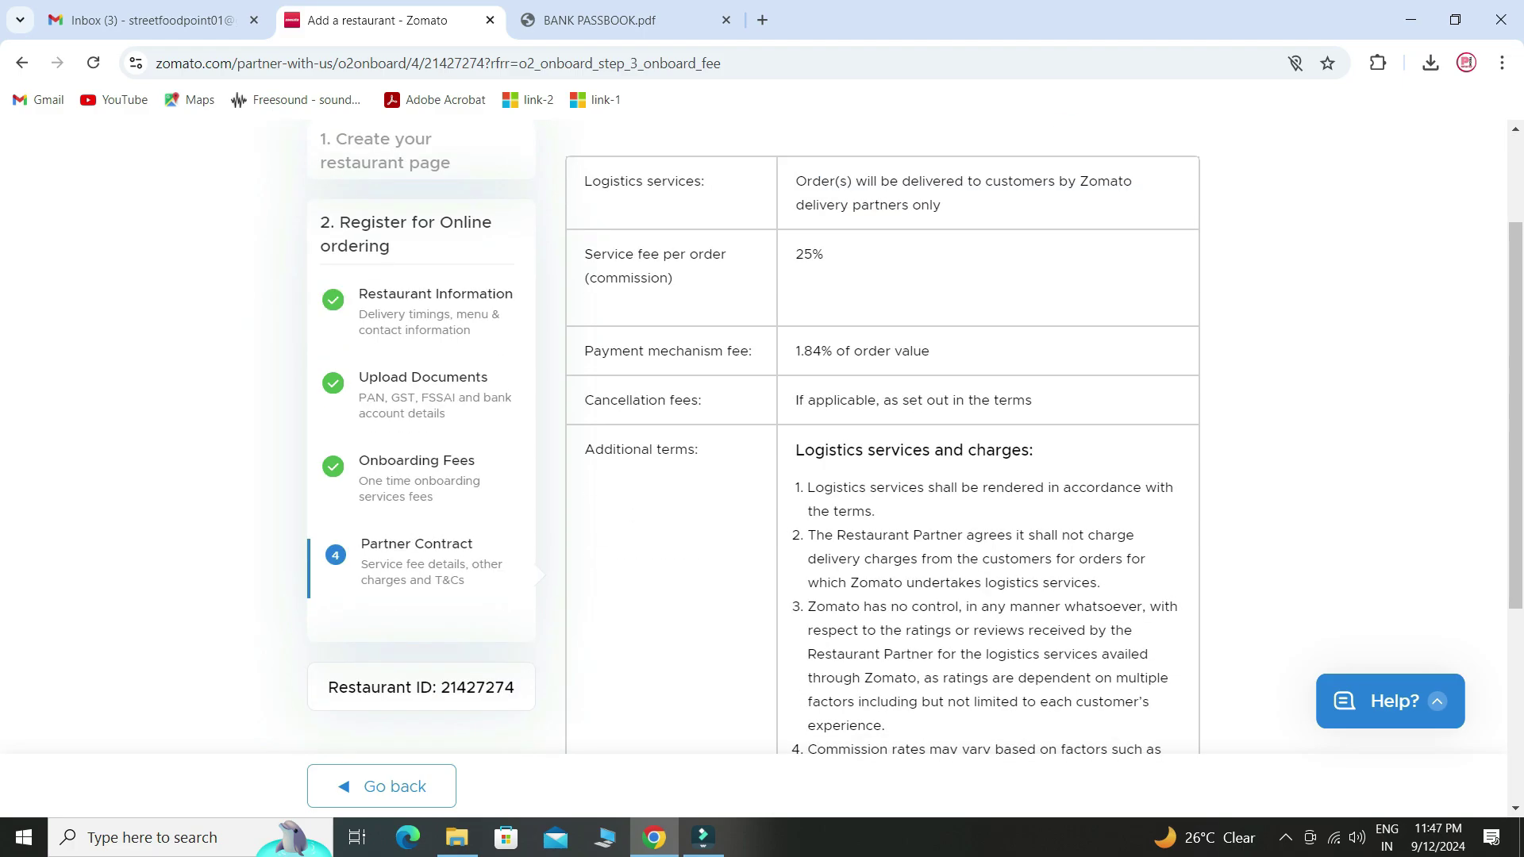
scroll(881, 476, "down", 3)
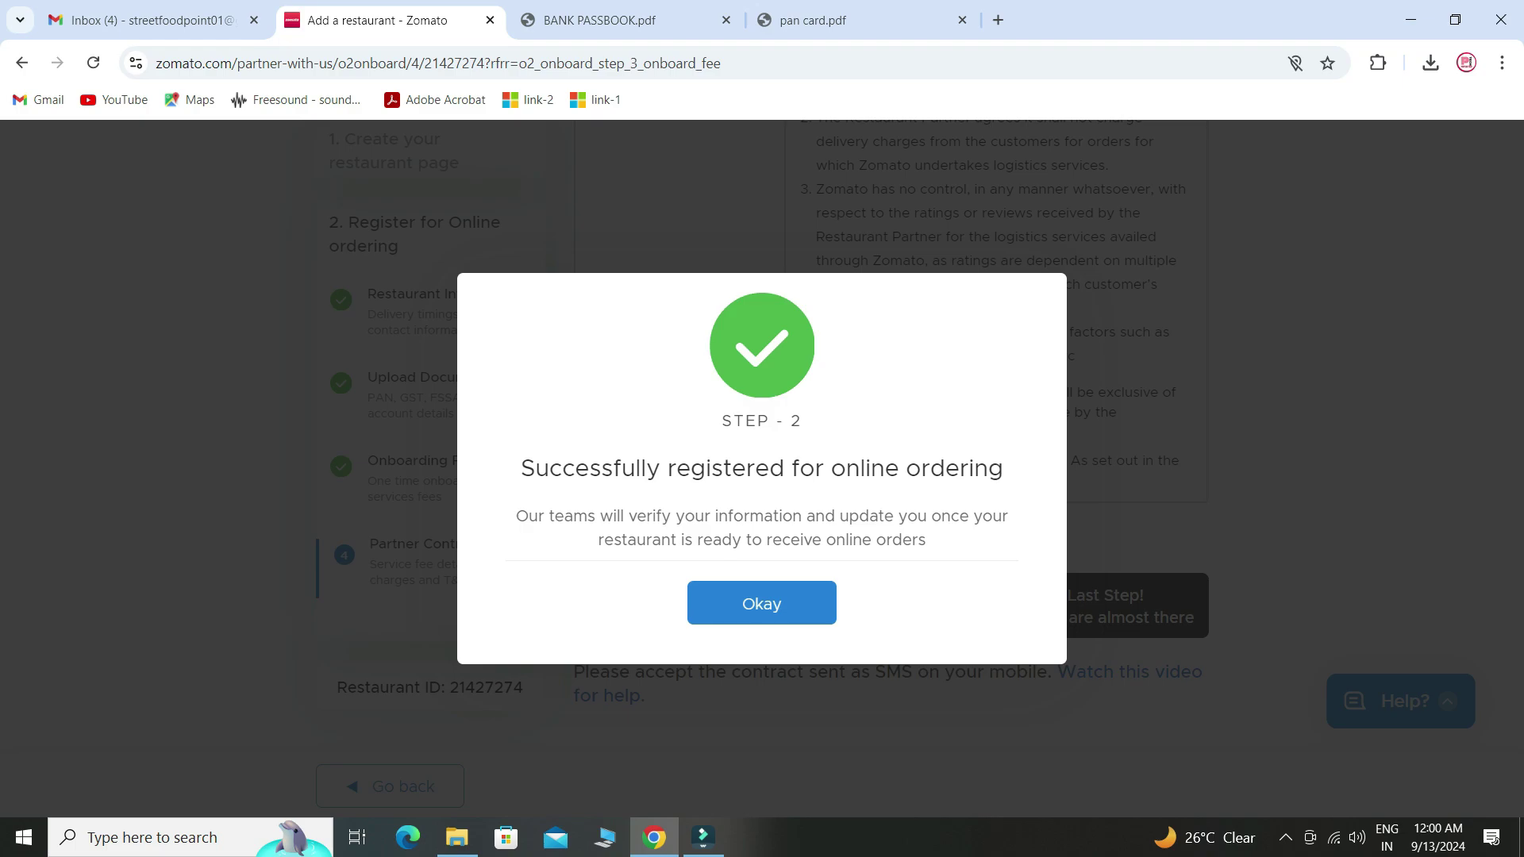
- Dismiss the success dialog and scroll the profile to the STREET FOOD POINT active request
left_click(762, 603)
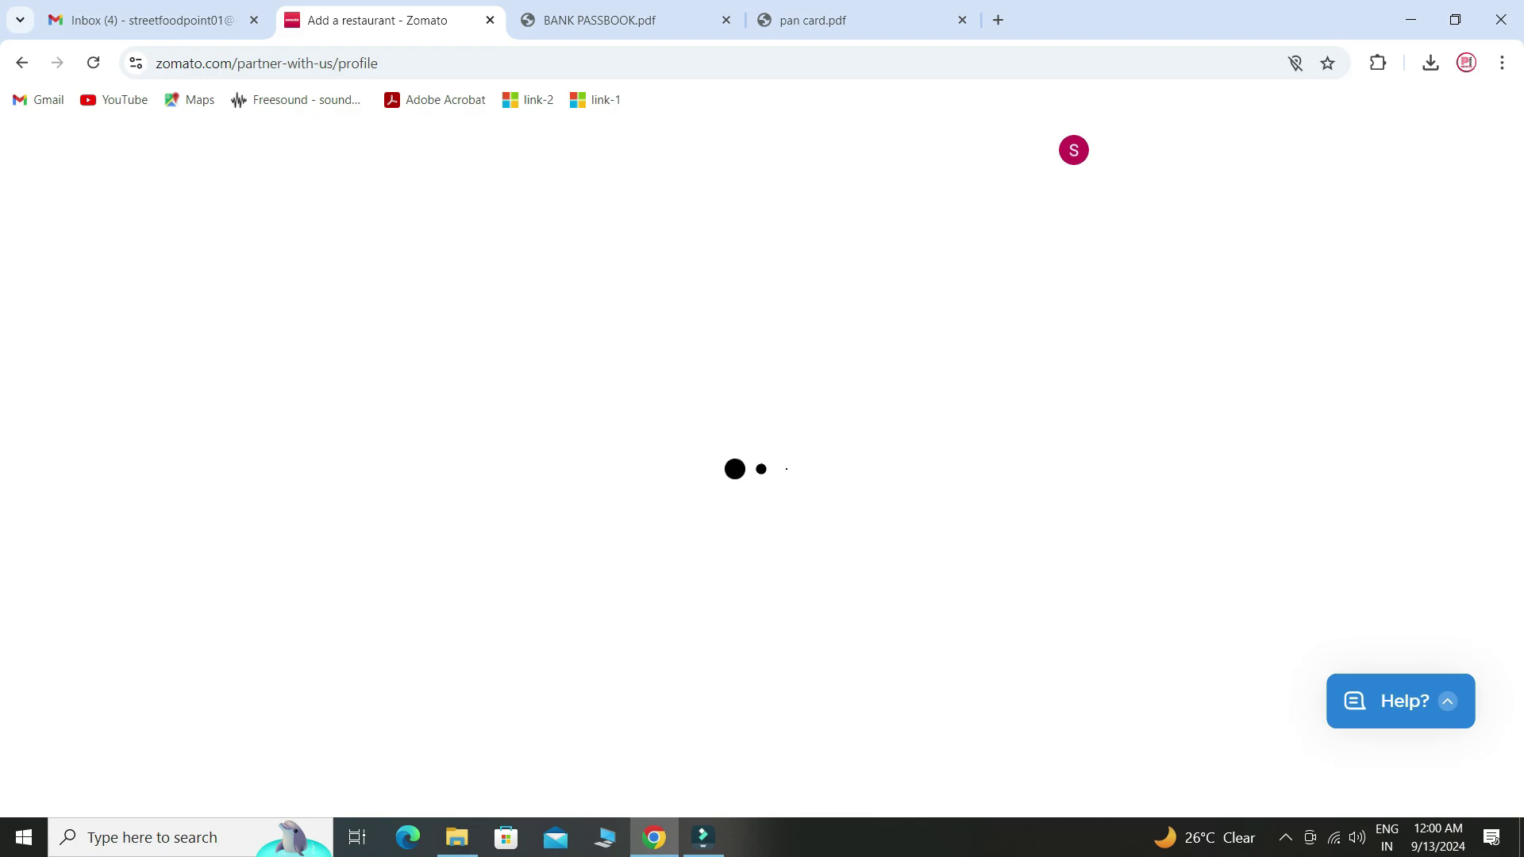
scroll(762, 604, "down", 1)
scroll(762, 603, "down", 2)
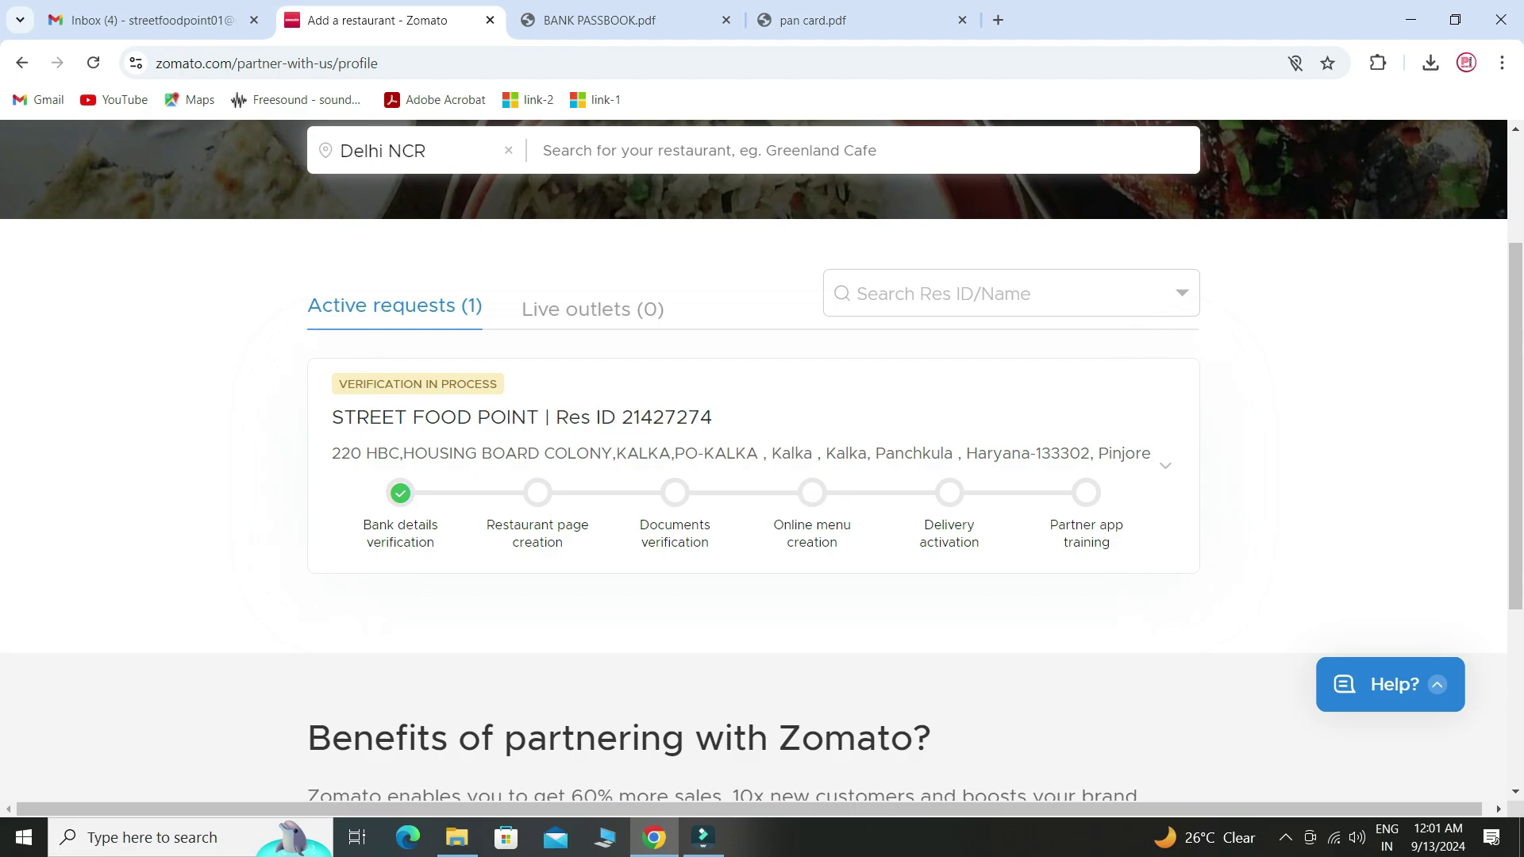
scroll(762, 548, "up", 2)
scroll(762, 548, "down", 1)
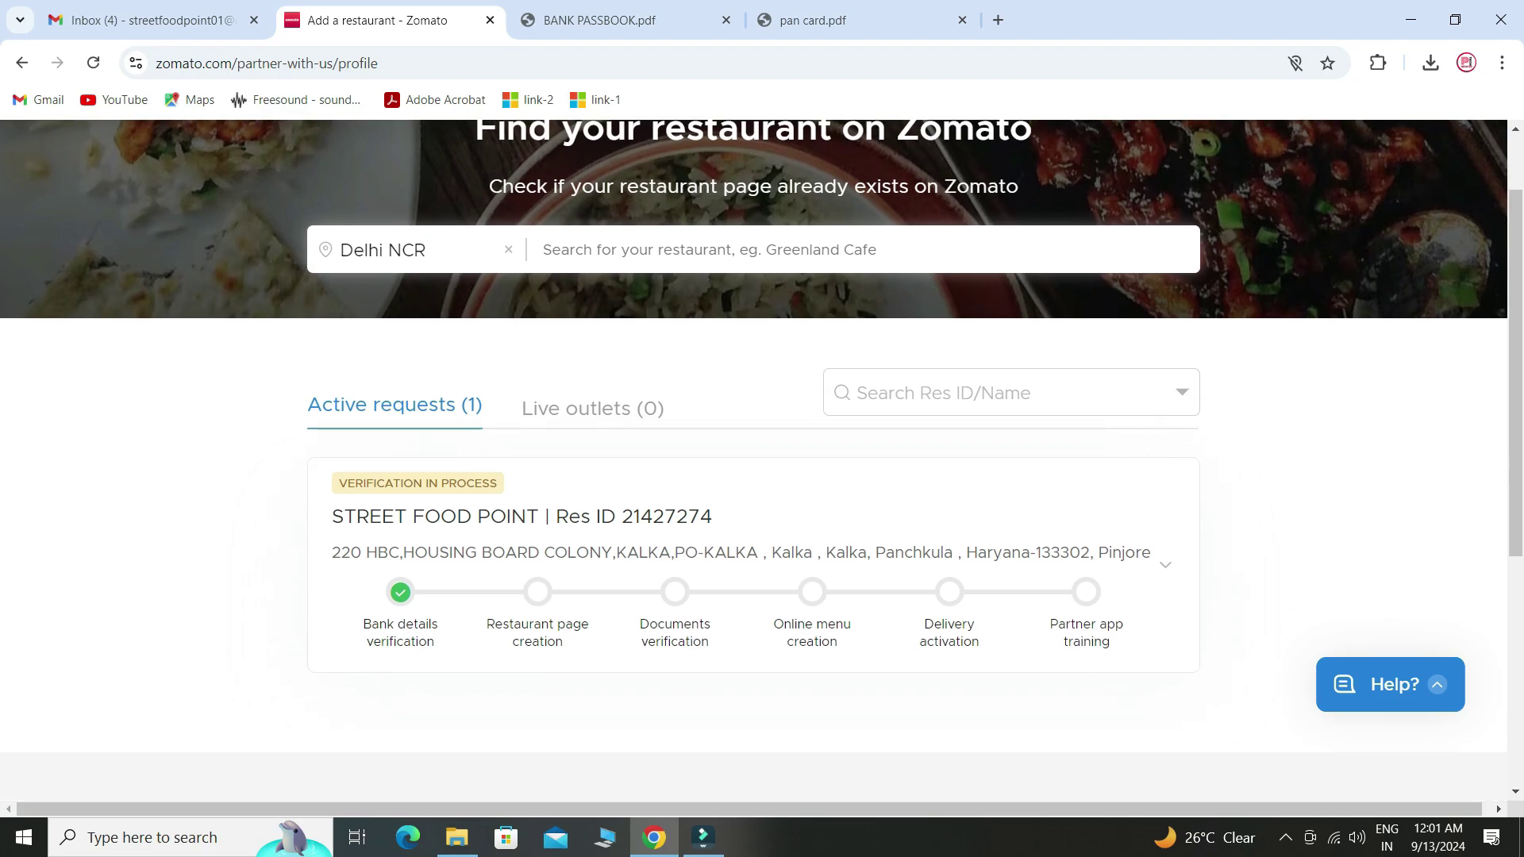